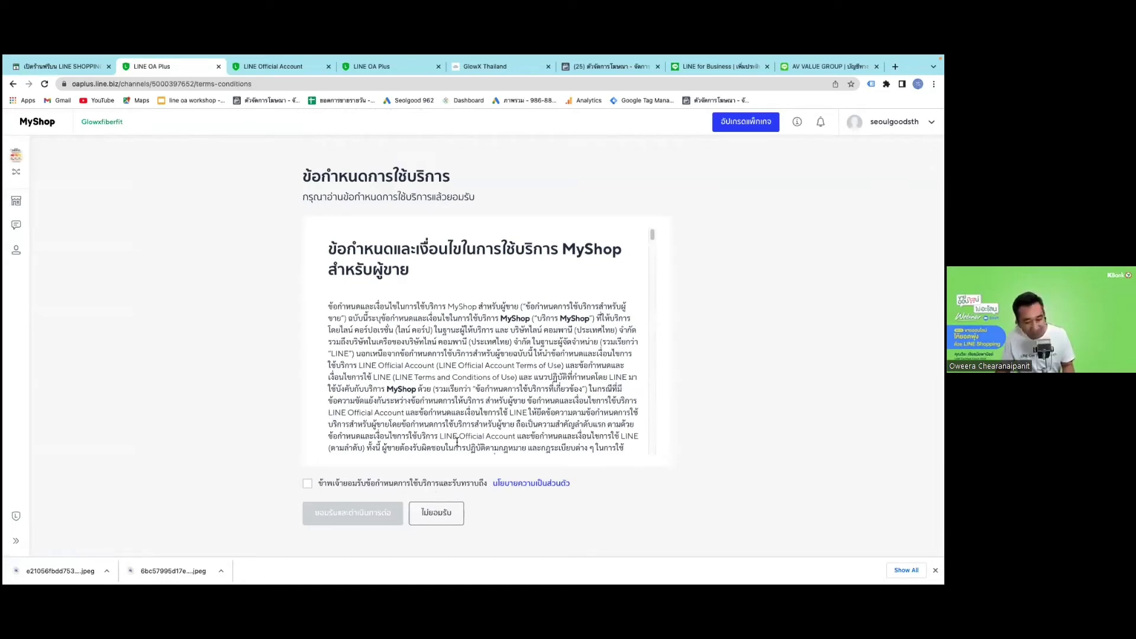
Agree to the MyShop seller terms and continue to the store information setup.
key(space)
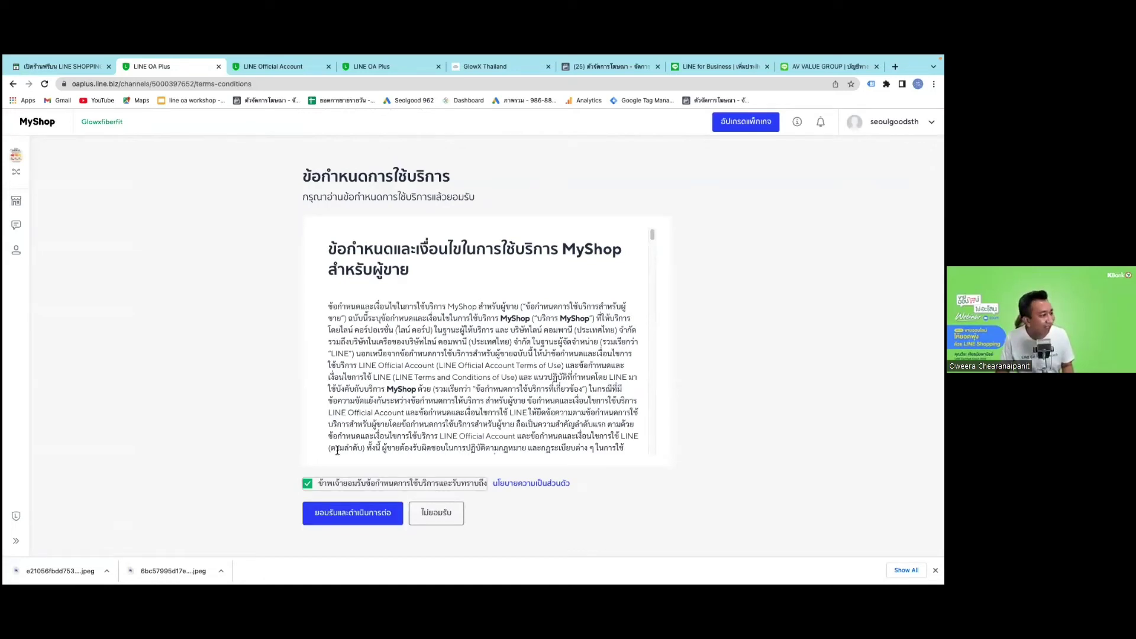
click(368, 526)
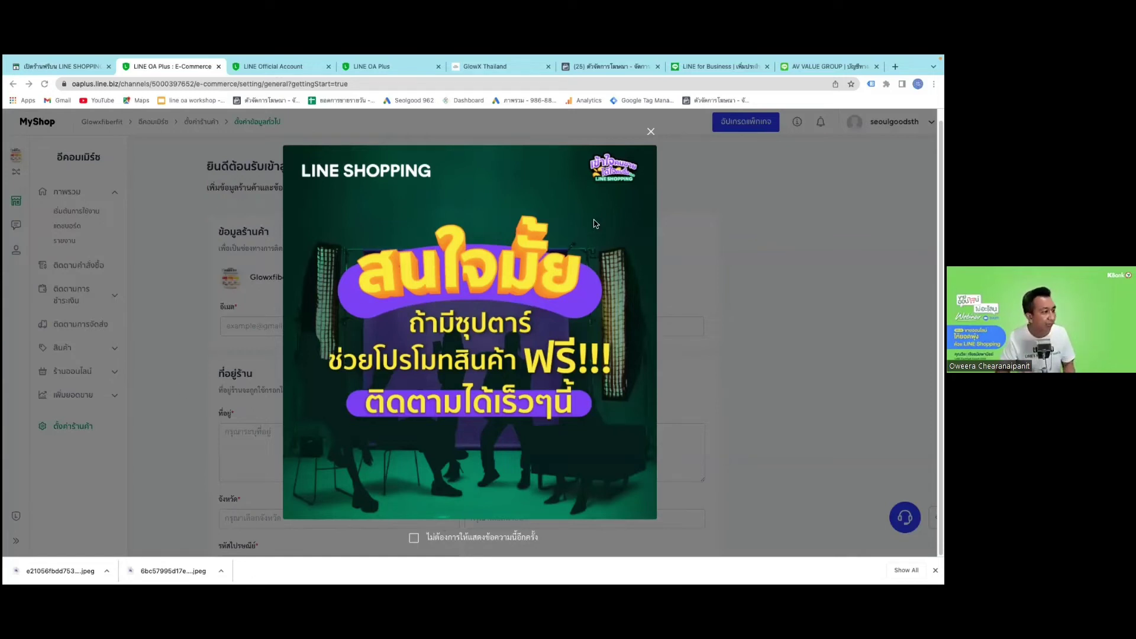
Dismiss the LINE SHOPPING pop-up and enter the shop's contact email, phone and street address.
click(651, 132)
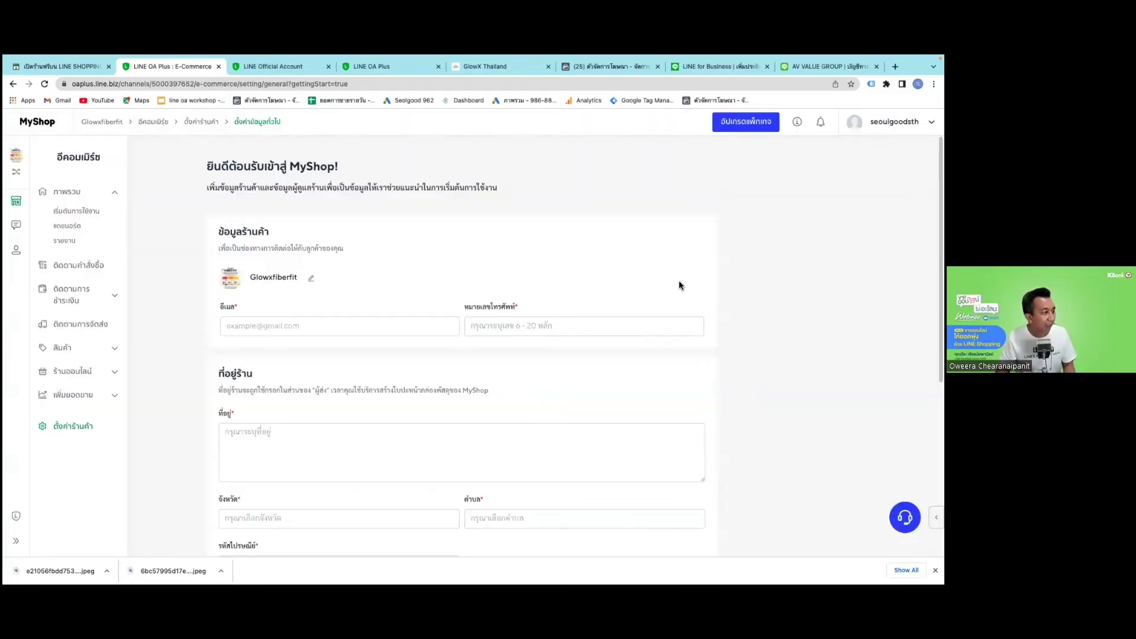
click(373, 325)
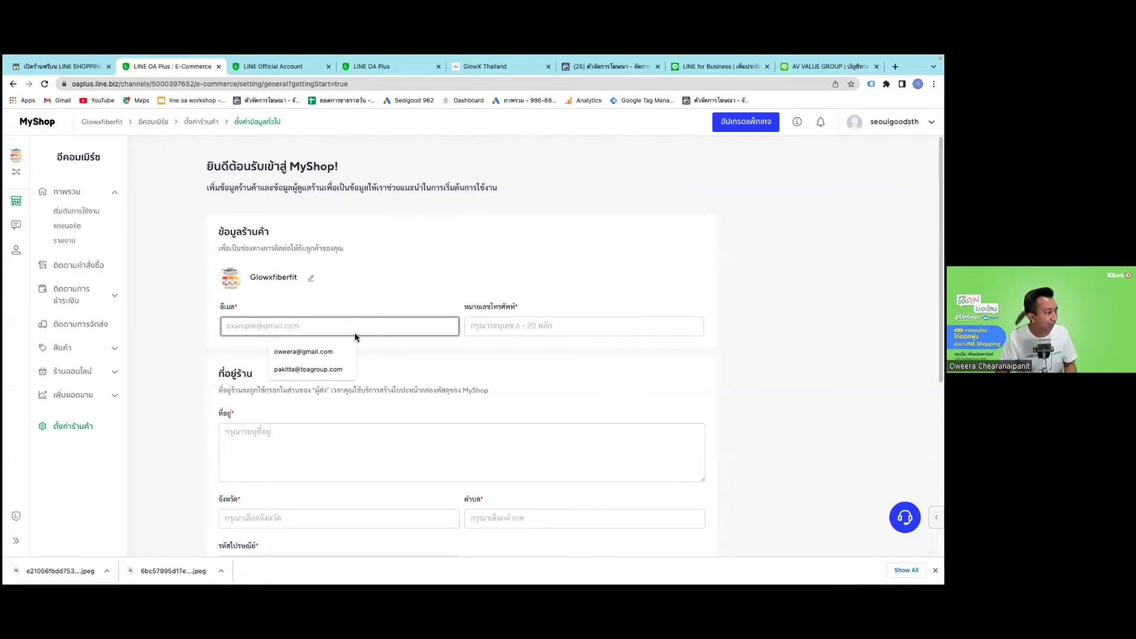
click(339, 351)
click(523, 331)
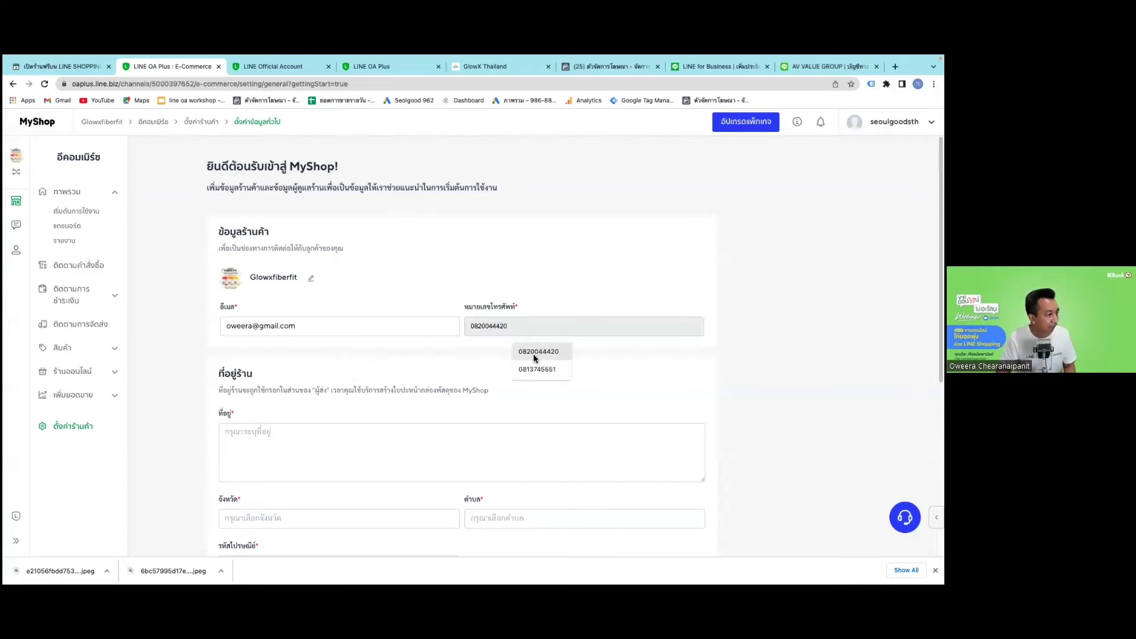
click(534, 353)
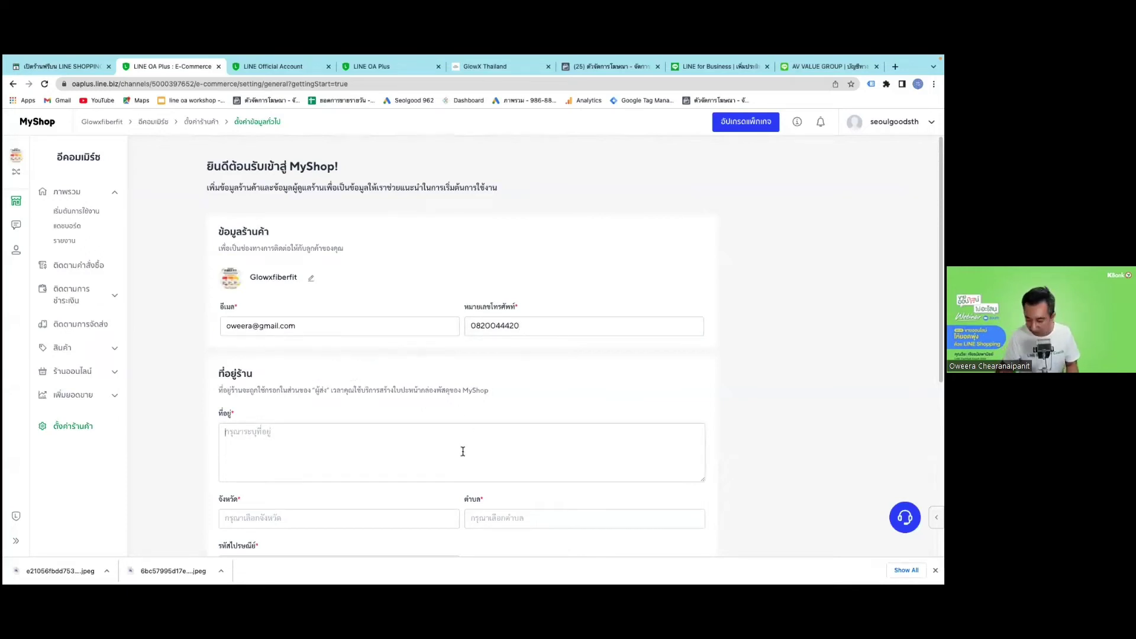
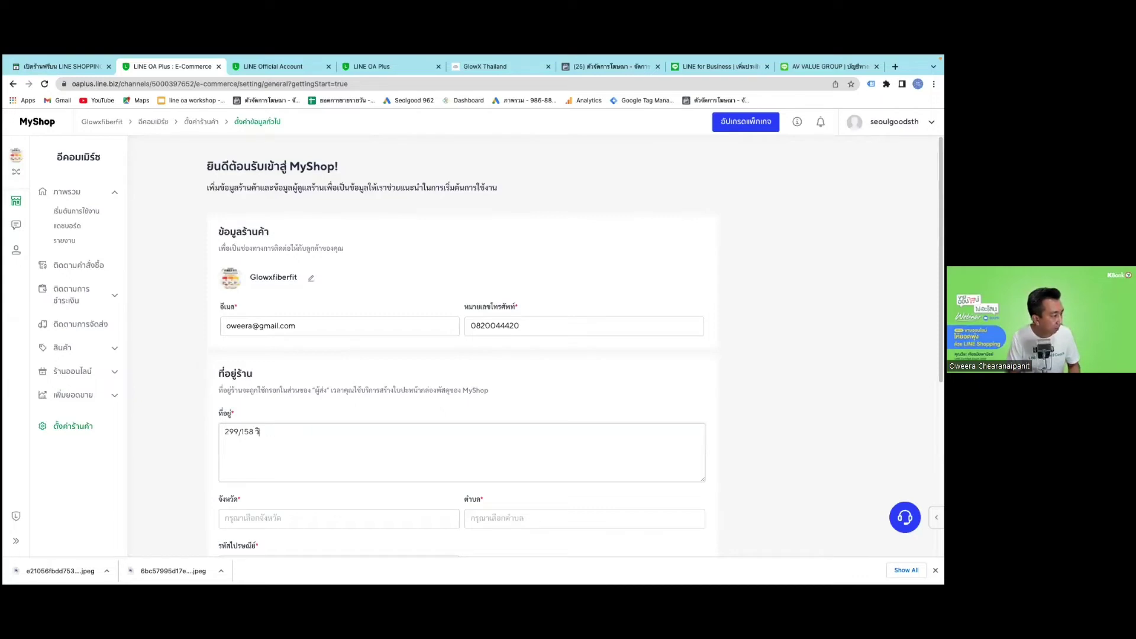
Fill in the shop's postal code, province and district.
scroll(301, 418, down, 2)
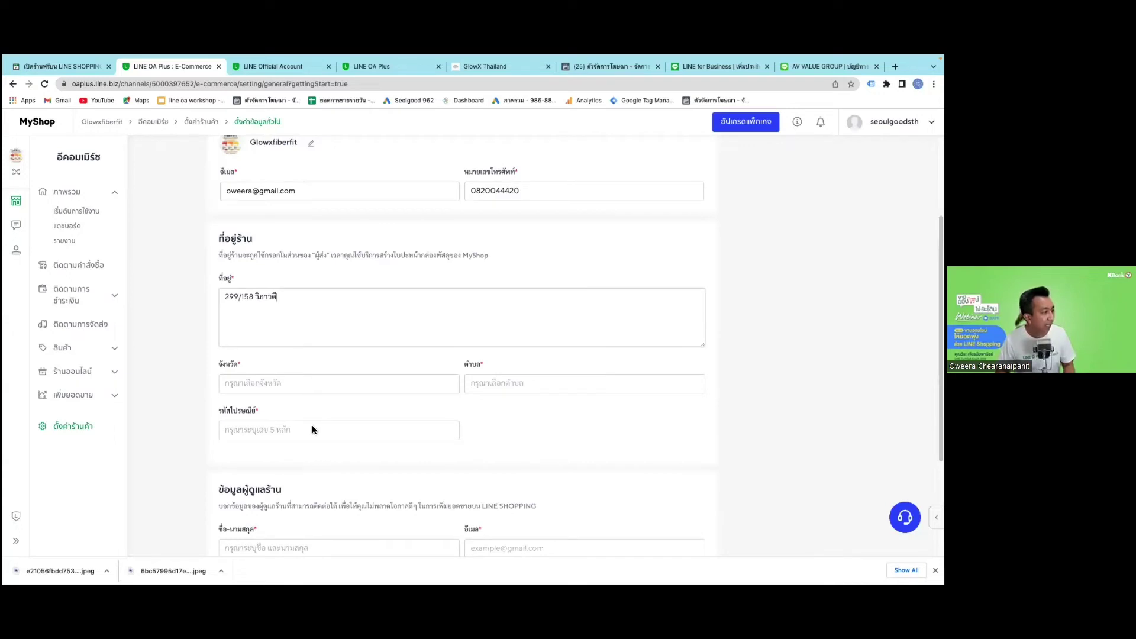
click(312, 431)
click(295, 457)
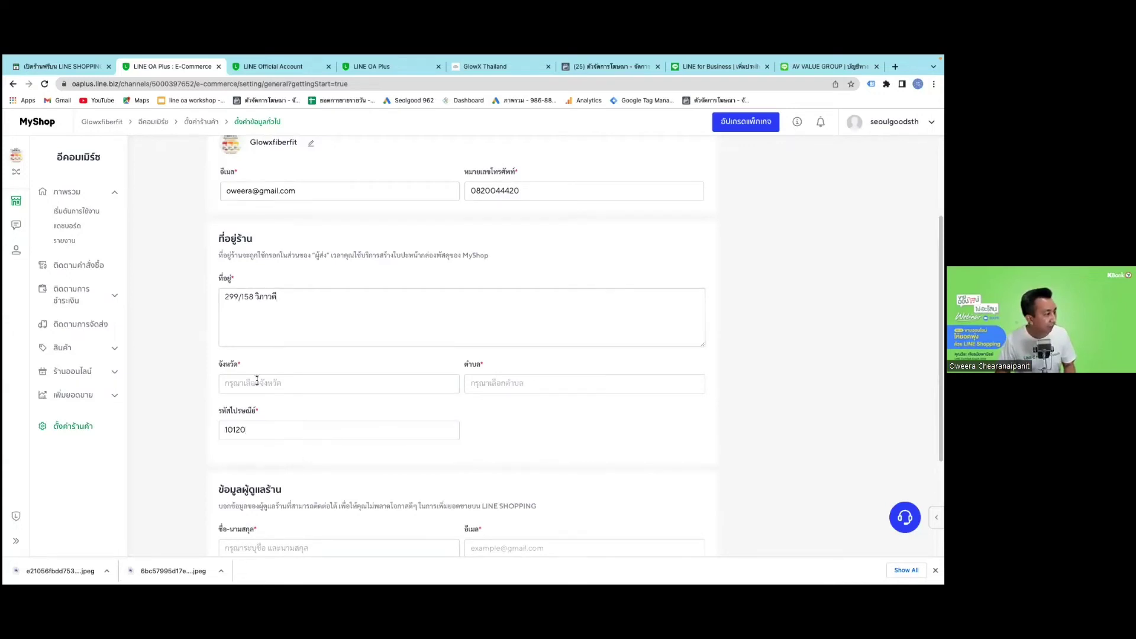
click(294, 383)
click(297, 406)
click(490, 386)
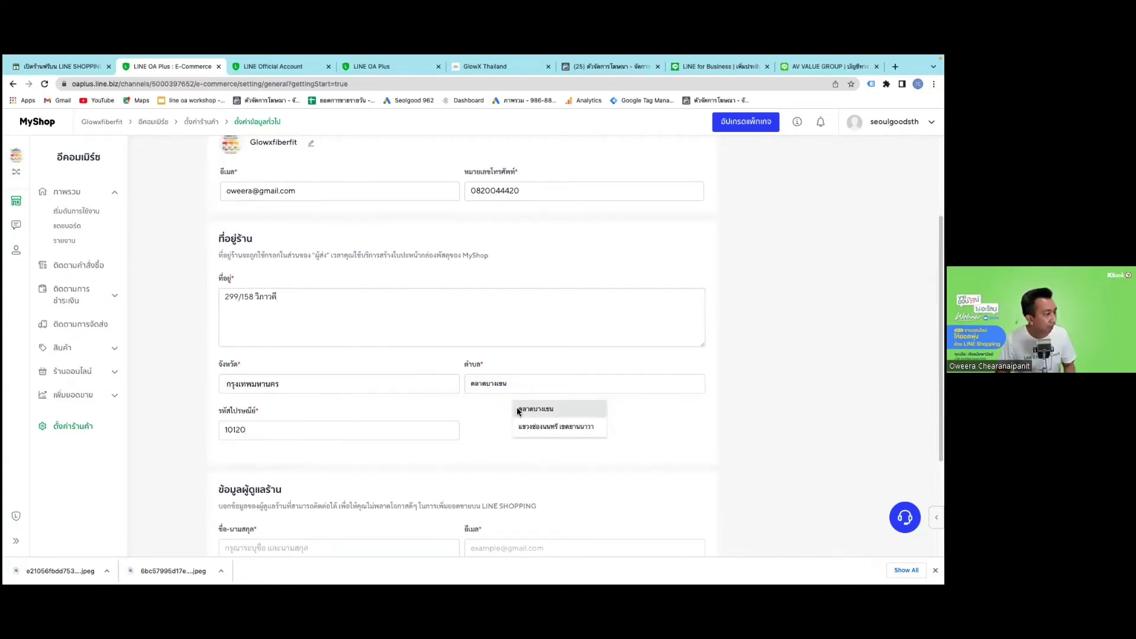
click(517, 407)
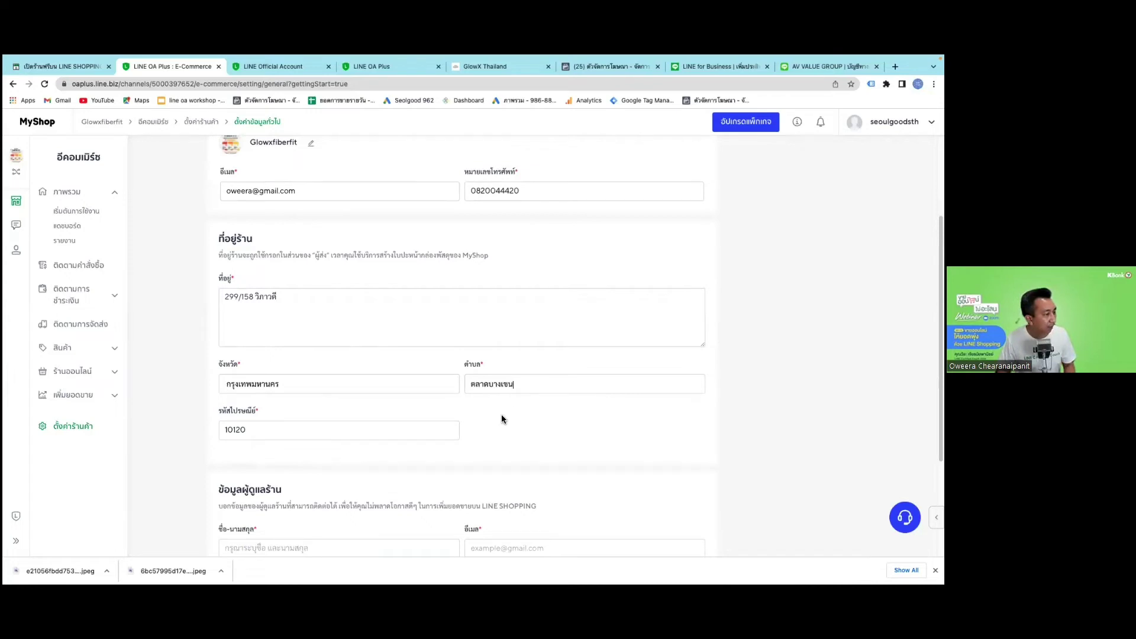
Fill in the shop manager's name, email, phone and LINE ID, then save the details.
scroll(475, 471, down, 2)
scroll(457, 474, down, 1)
click(396, 459)
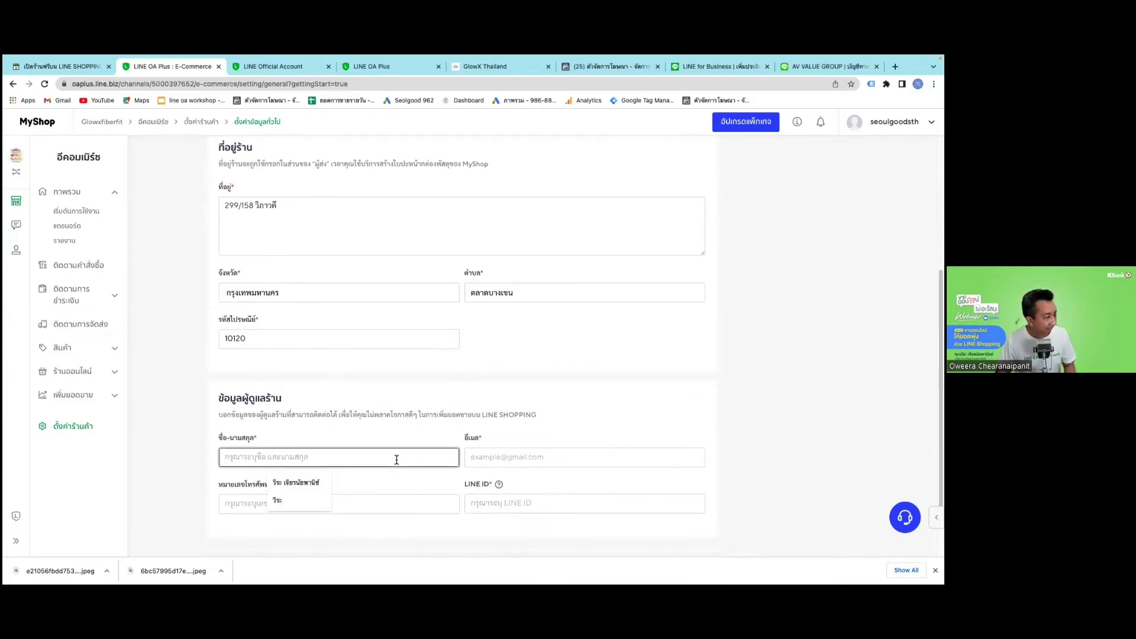
scroll(421, 365, up, 3)
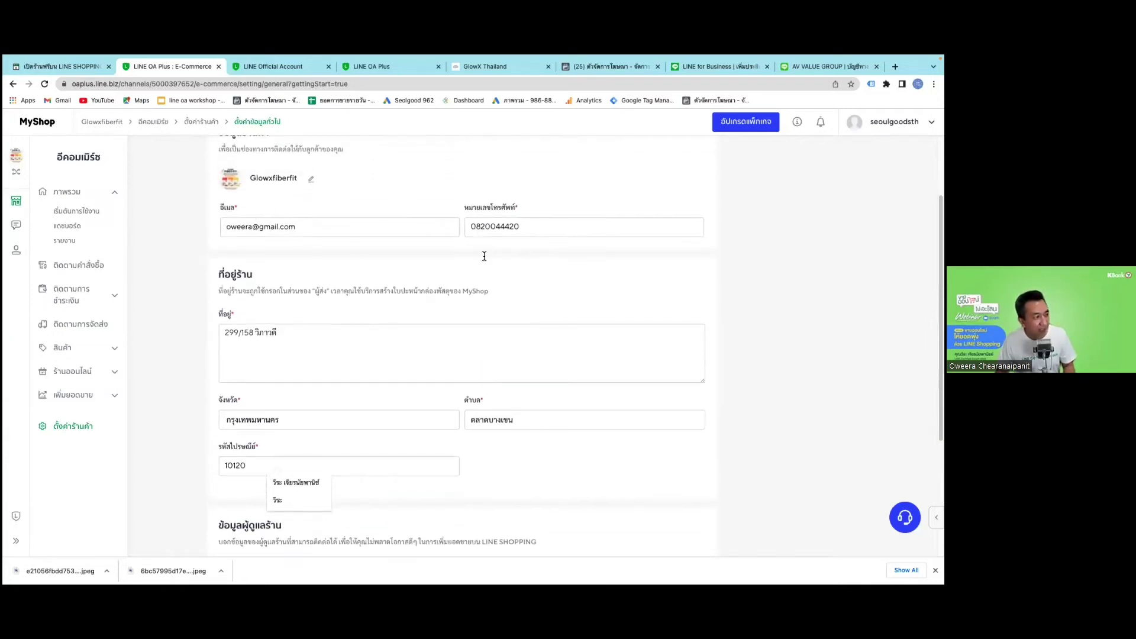
scroll(360, 367, down, 5)
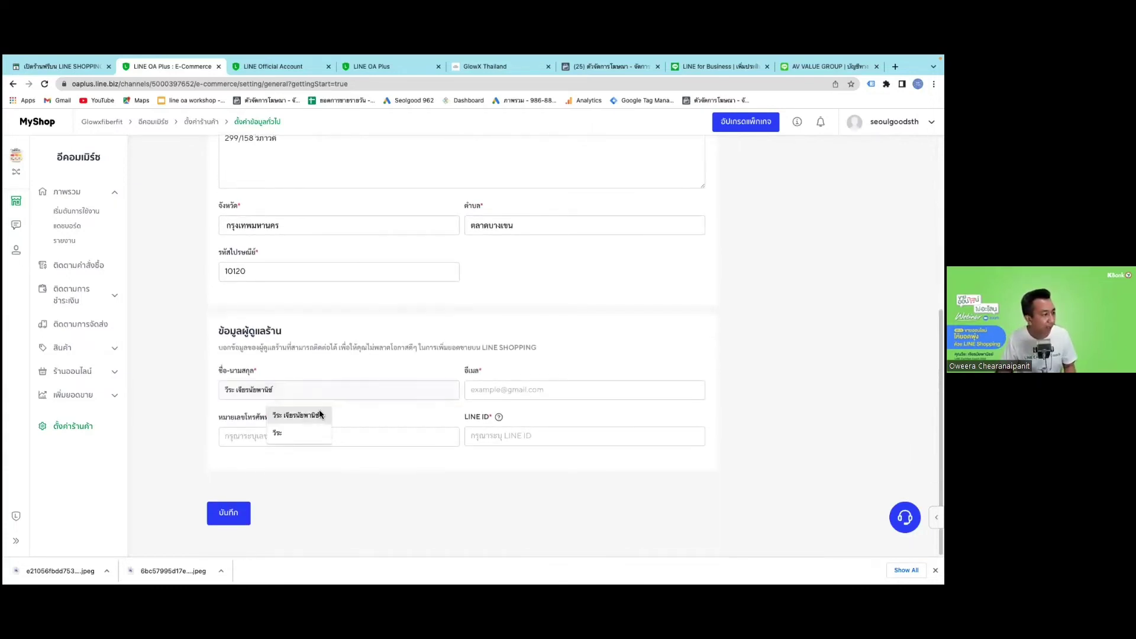
click(318, 410)
click(500, 392)
click(530, 413)
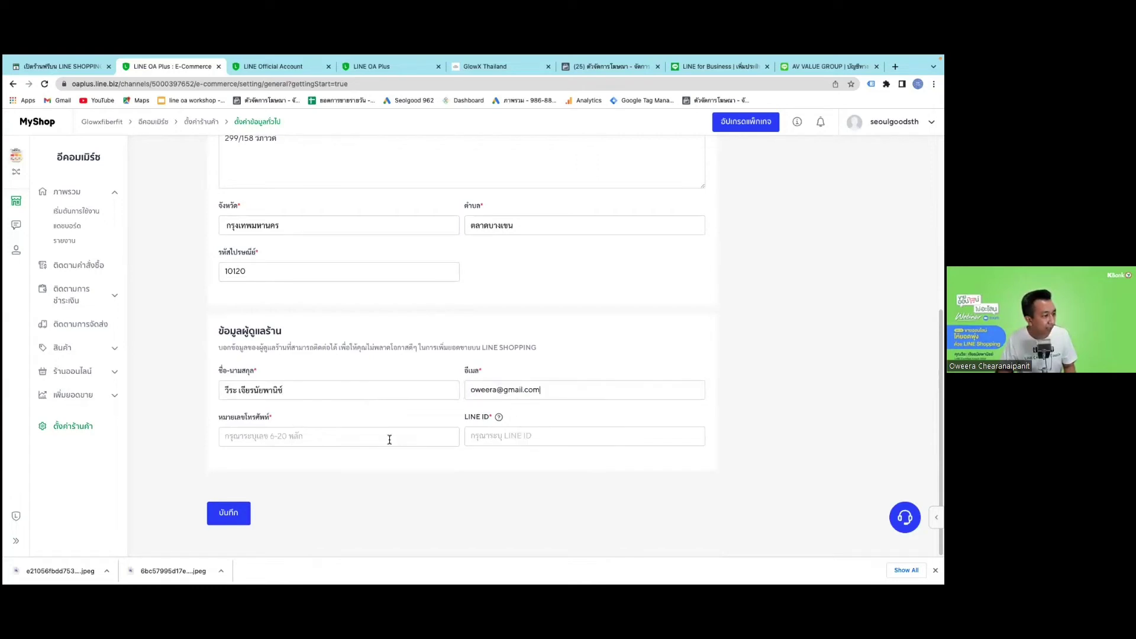
click(388, 438)
click(521, 436)
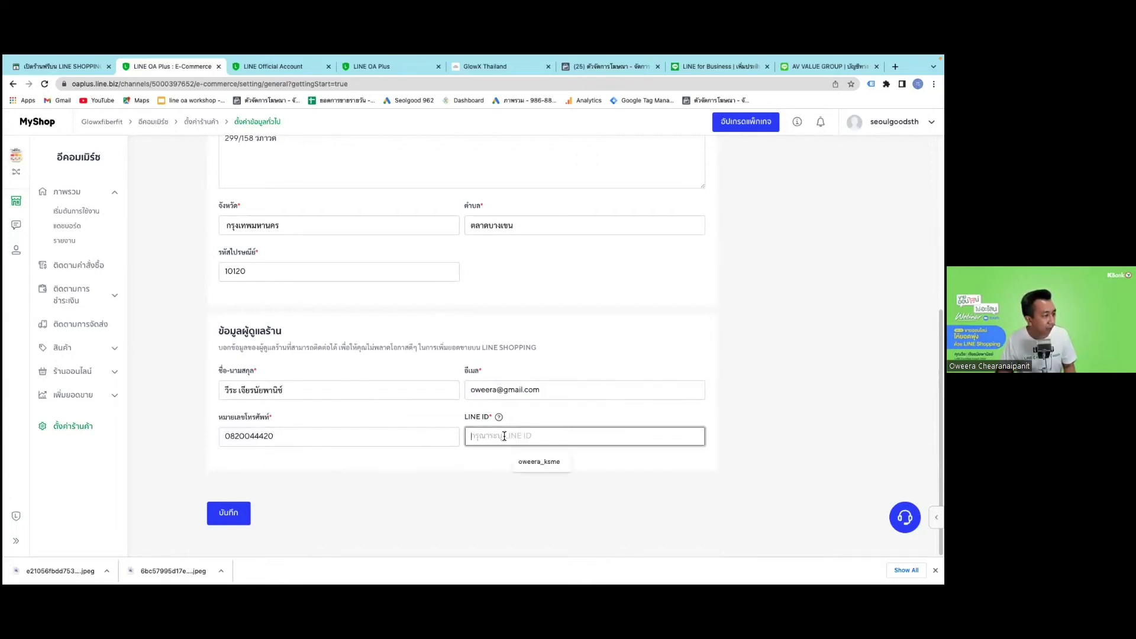
click(526, 461)
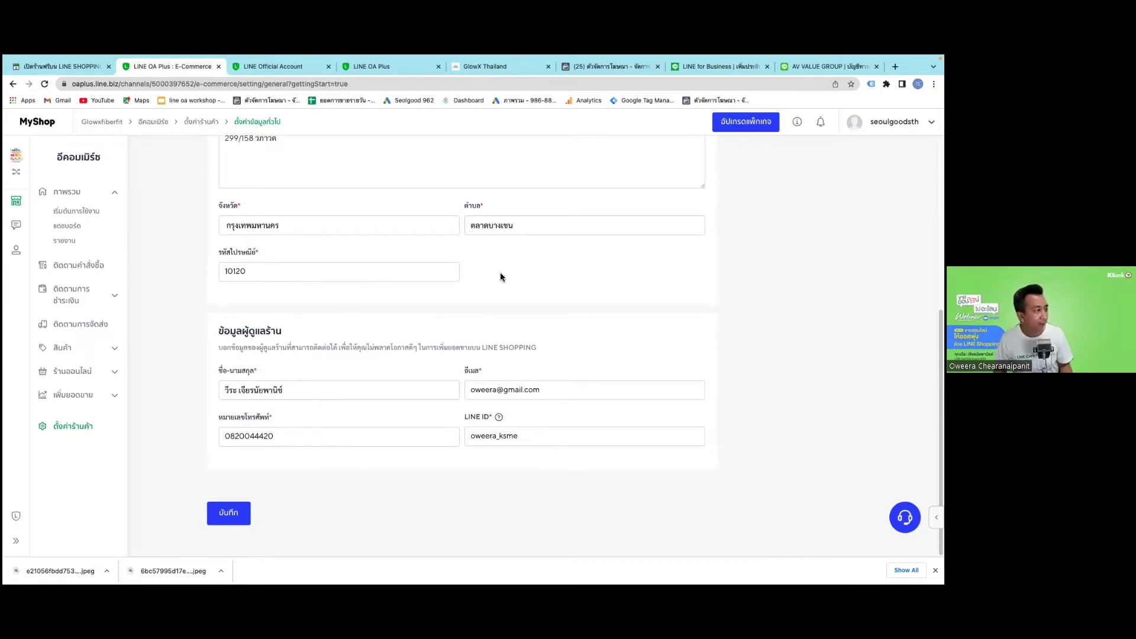
click(245, 512)
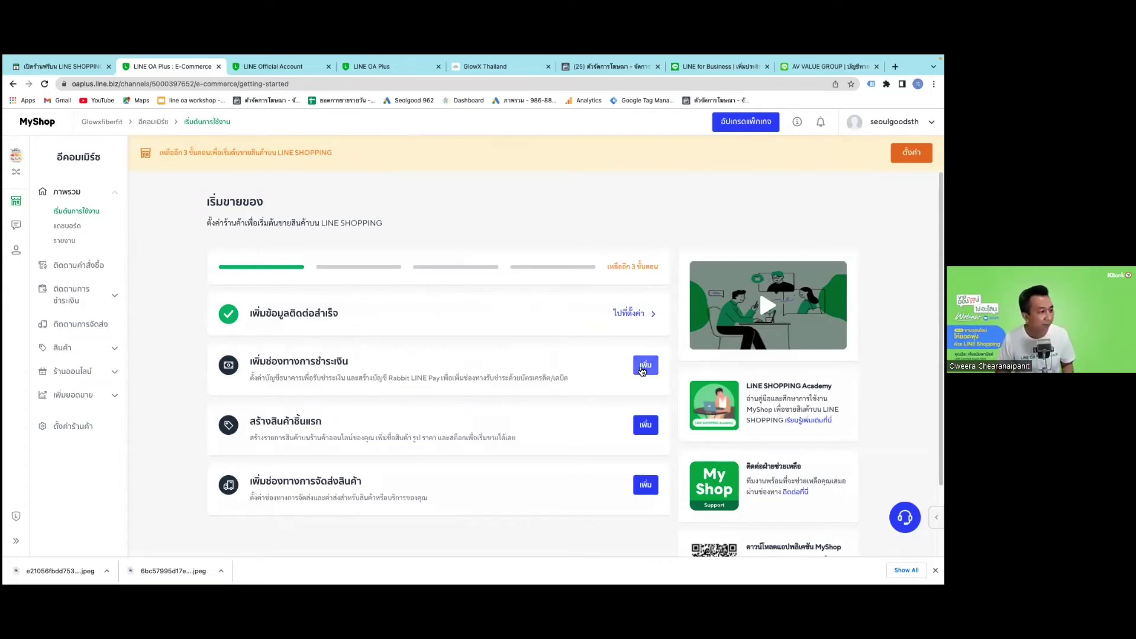
Add a Kasikorn Bank payout account with its account number, holder name and branch.
click(641, 369)
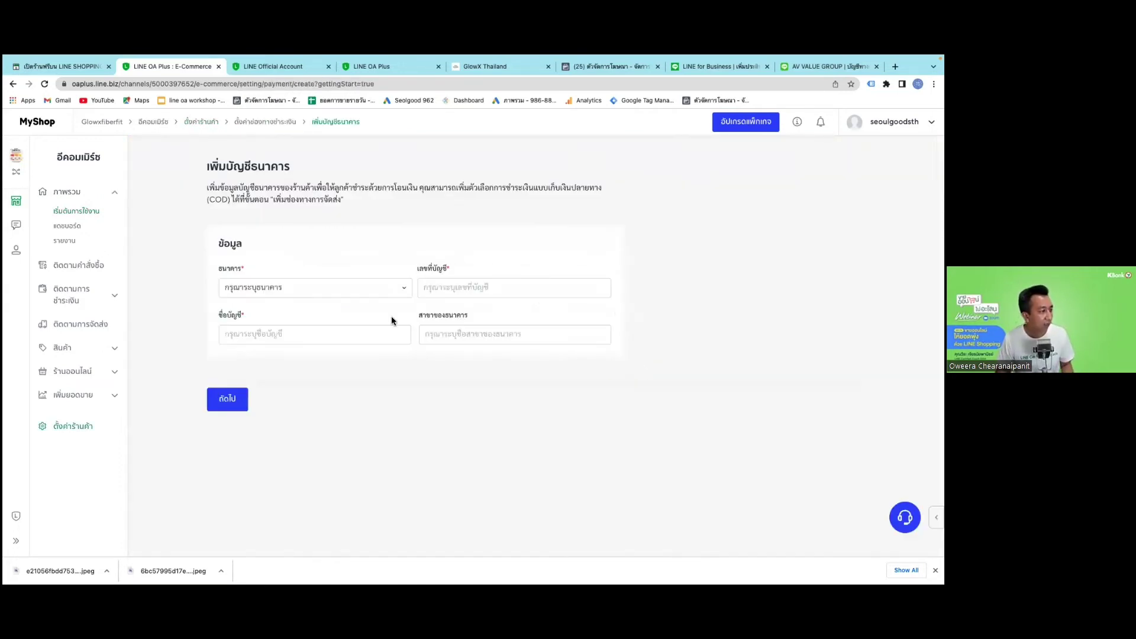
click(334, 291)
click(329, 301)
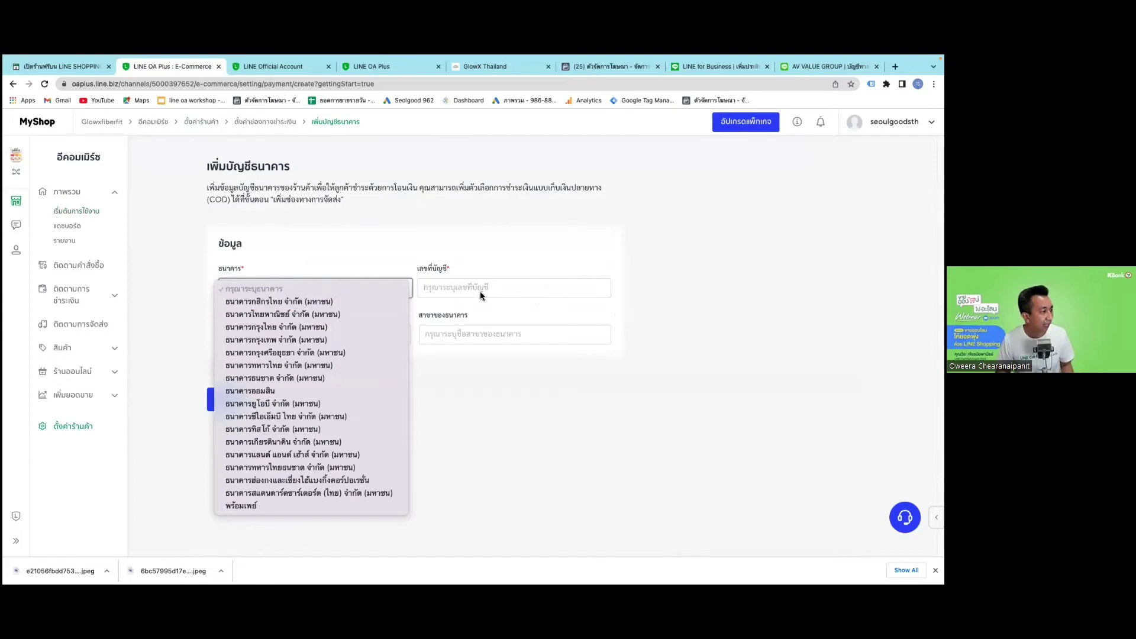
click(484, 290)
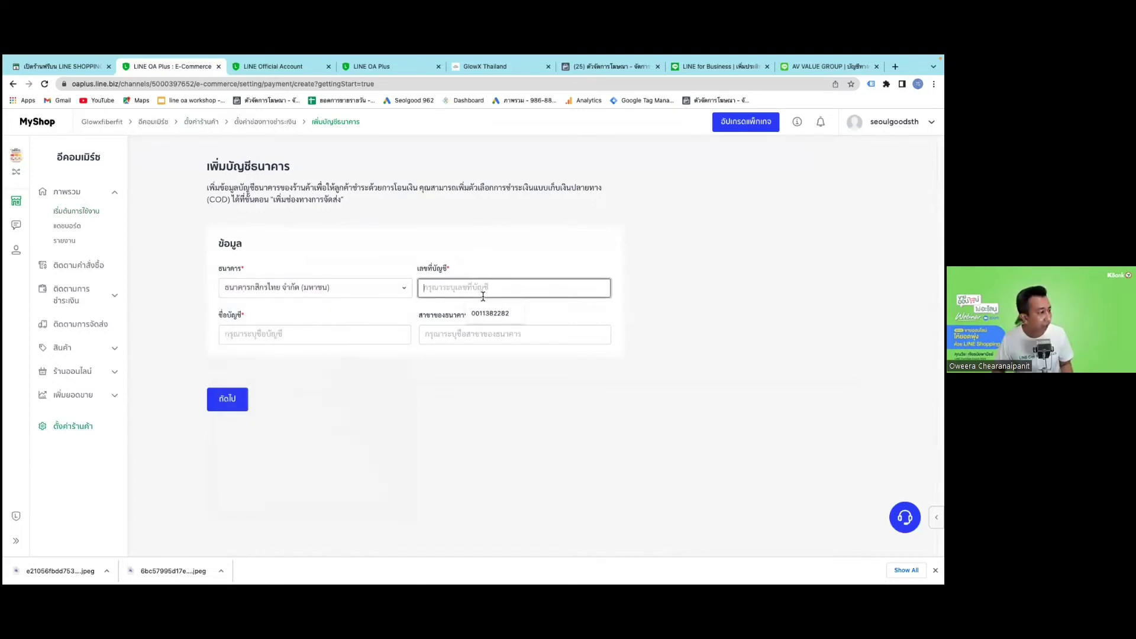
click(486, 313)
click(373, 329)
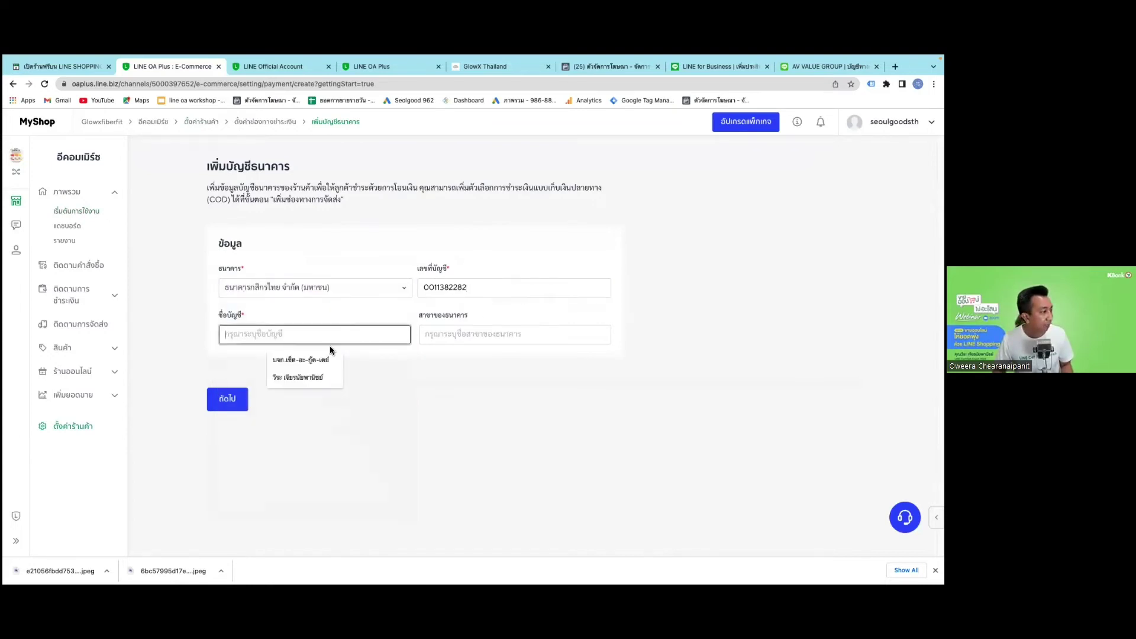
click(321, 357)
click(474, 333)
click(485, 358)
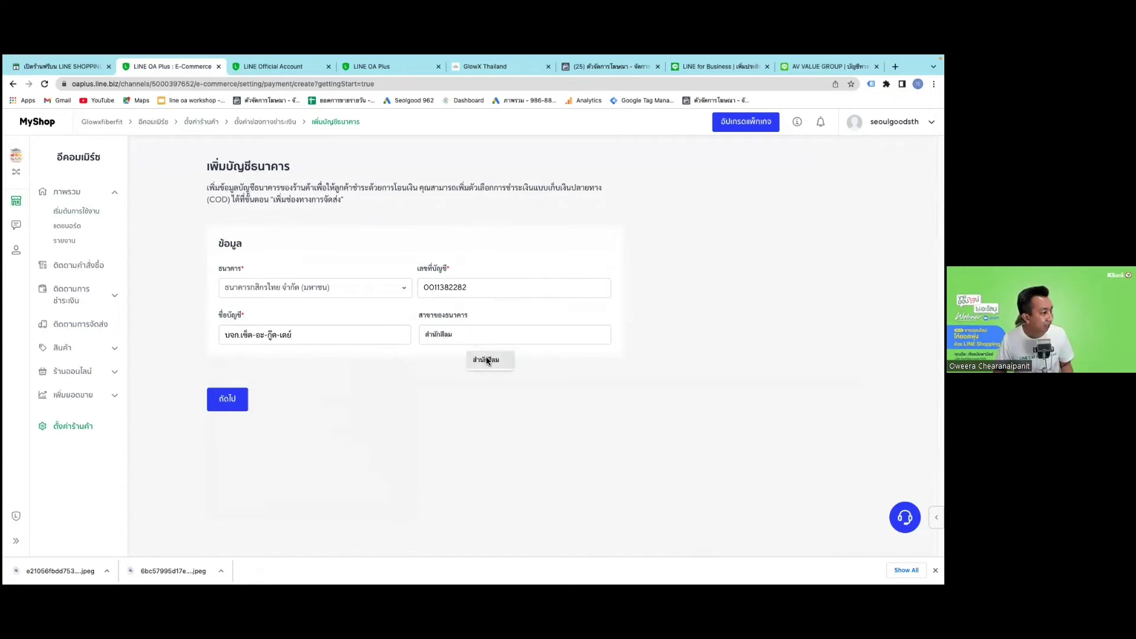
click(485, 359)
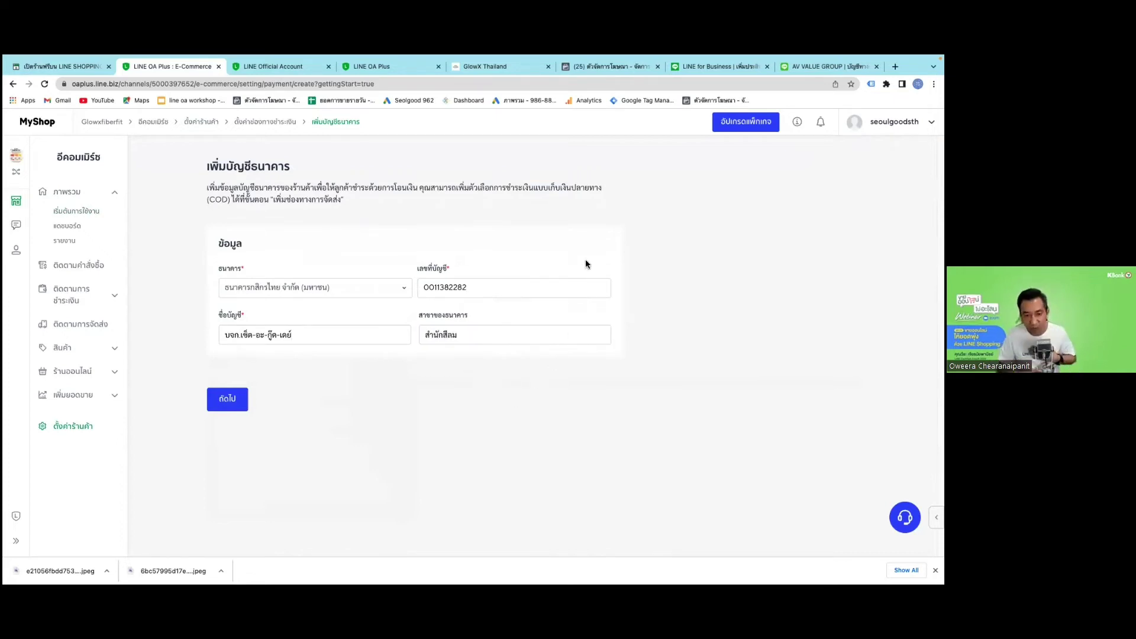
click(229, 400)
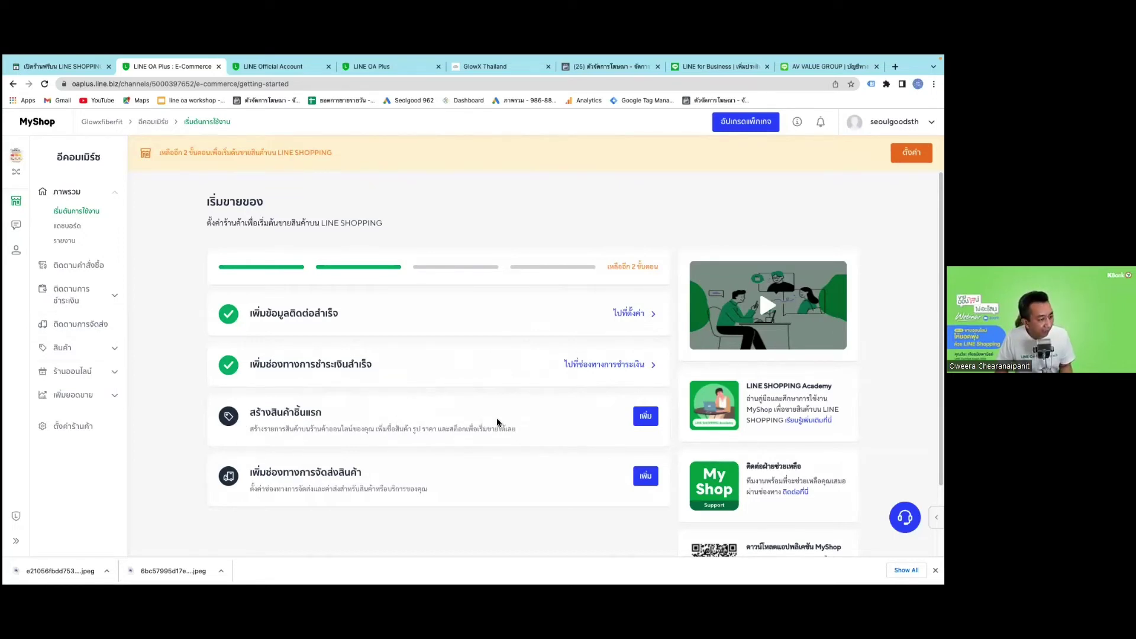
Start the first product and upload the red box photo 5769fe0d….jpg from Recents.
click(645, 416)
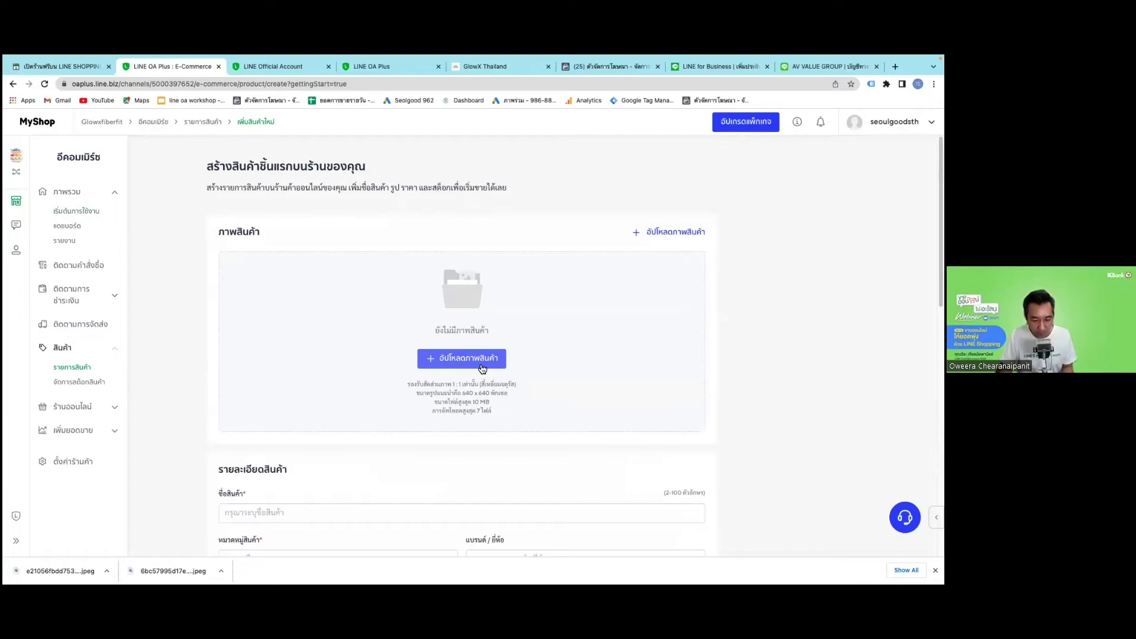
click(456, 359)
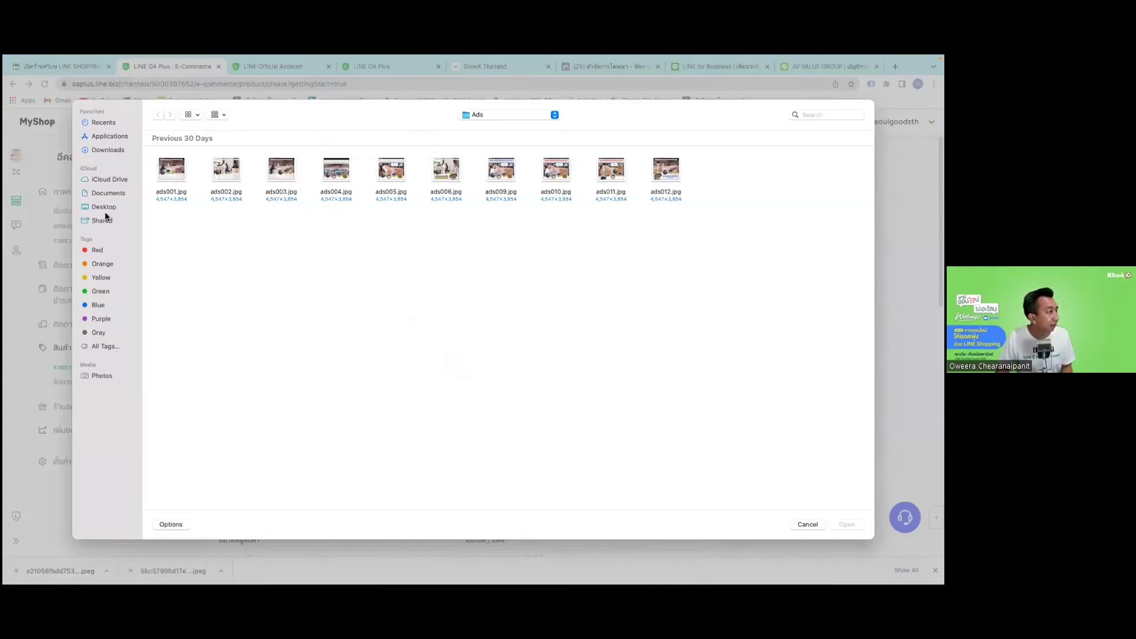
click(107, 122)
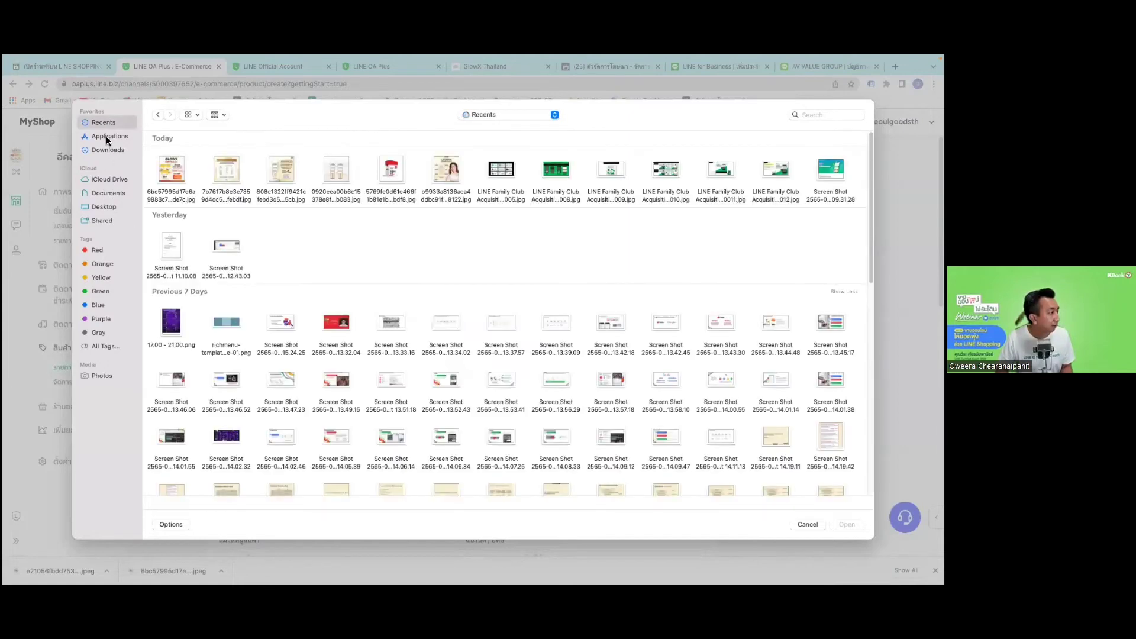
click(107, 150)
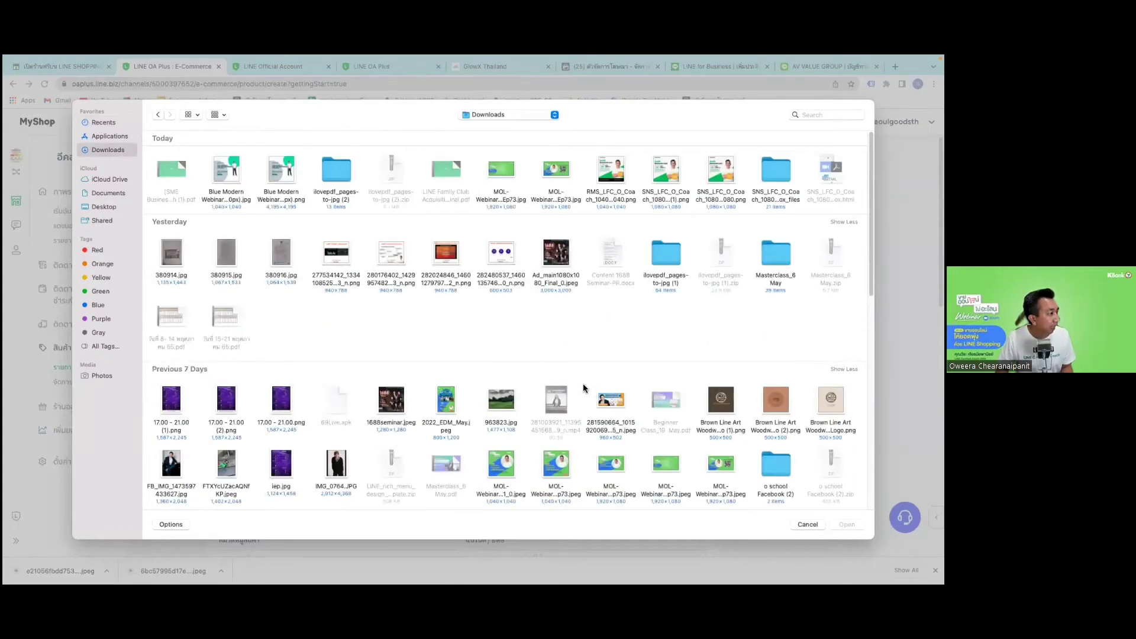
key(super+shift+f)
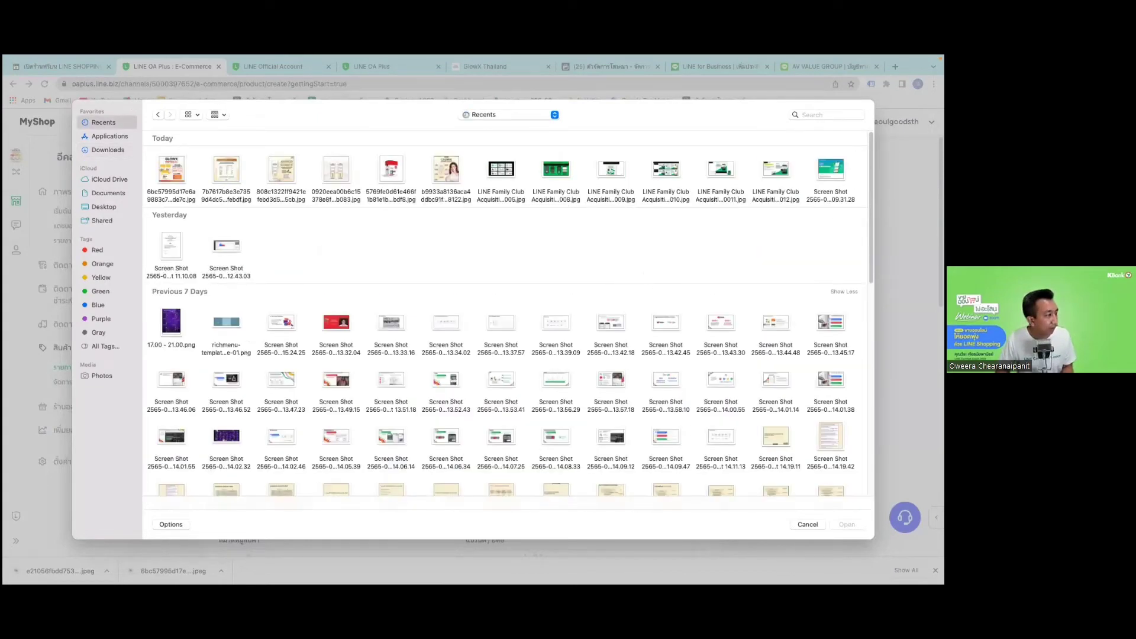
click(391, 178)
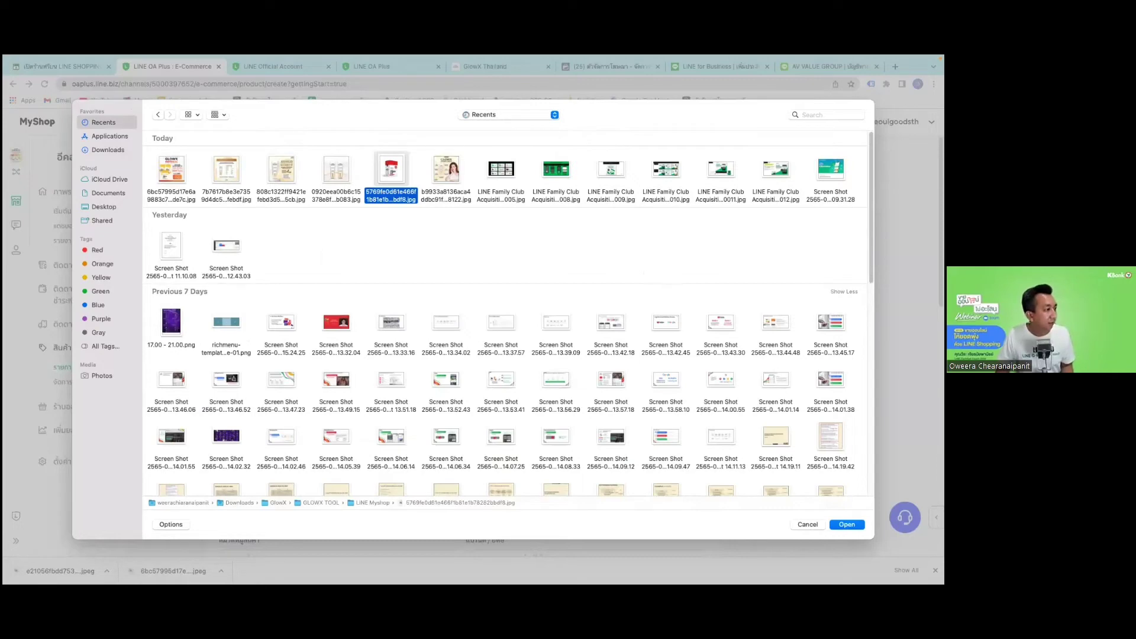
key(Return)
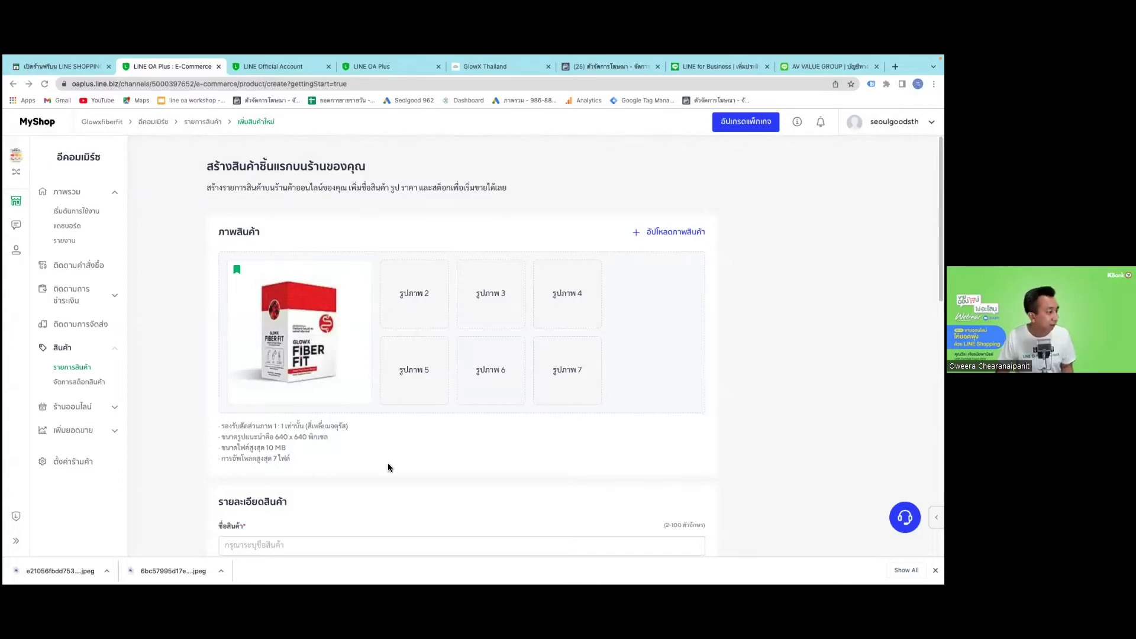
Paste 'GLOWX FIBER FIT Mixed Fruit Punch Flavour' into the product name field.
scroll(385, 473, down, 1)
scroll(385, 471, down, 2)
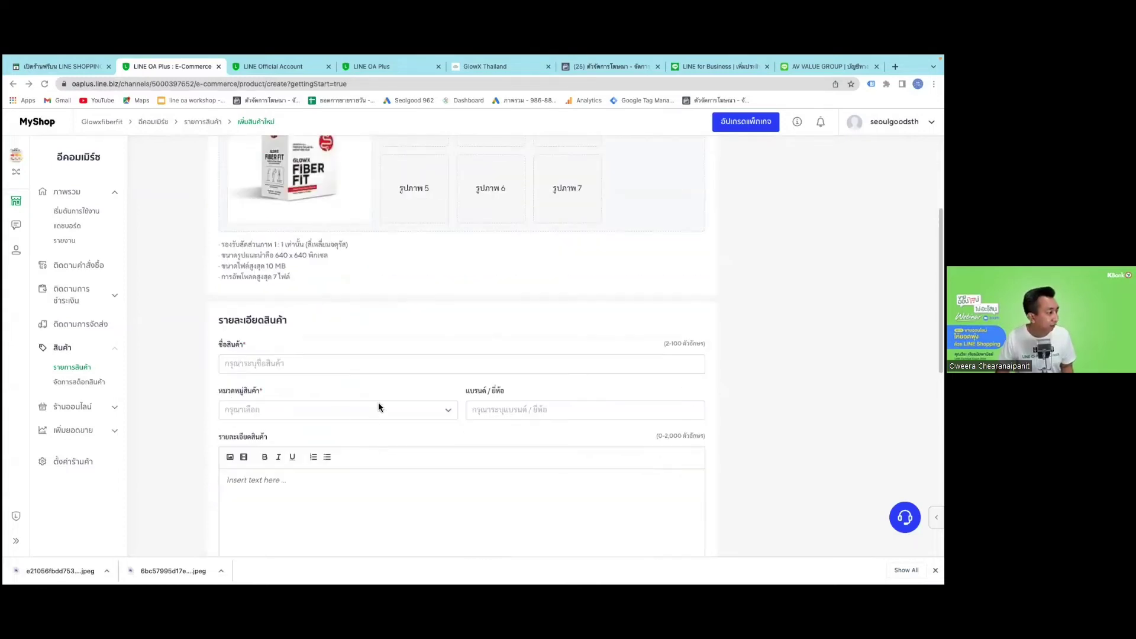
click(325, 371)
click(505, 328)
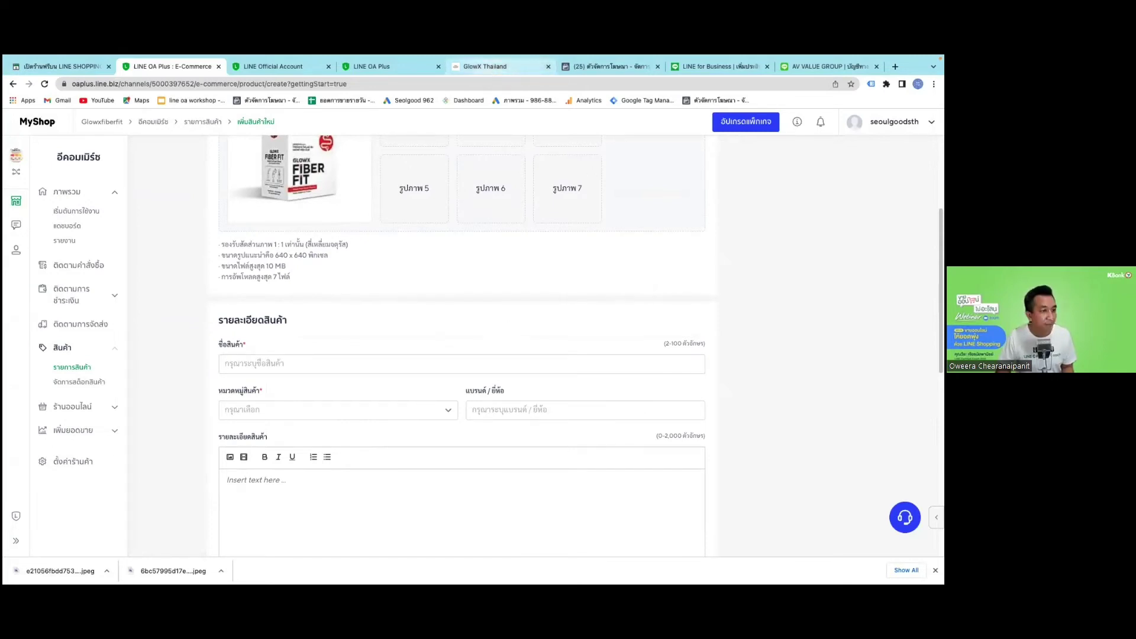
drag(492, 69, 1130, 414)
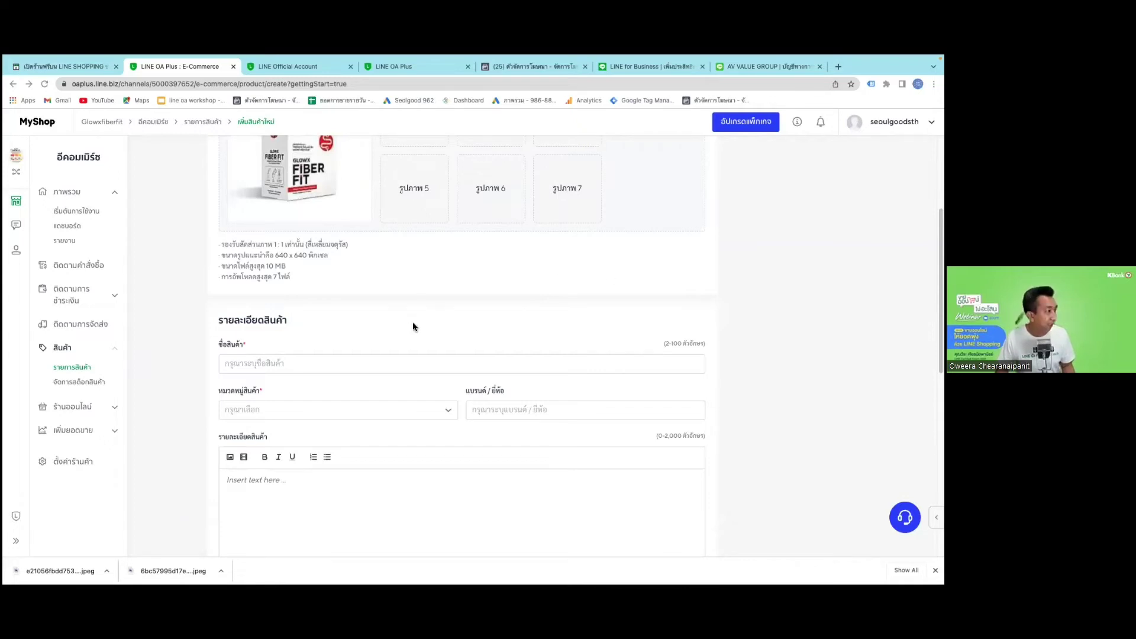
scroll(419, 320, up, 3)
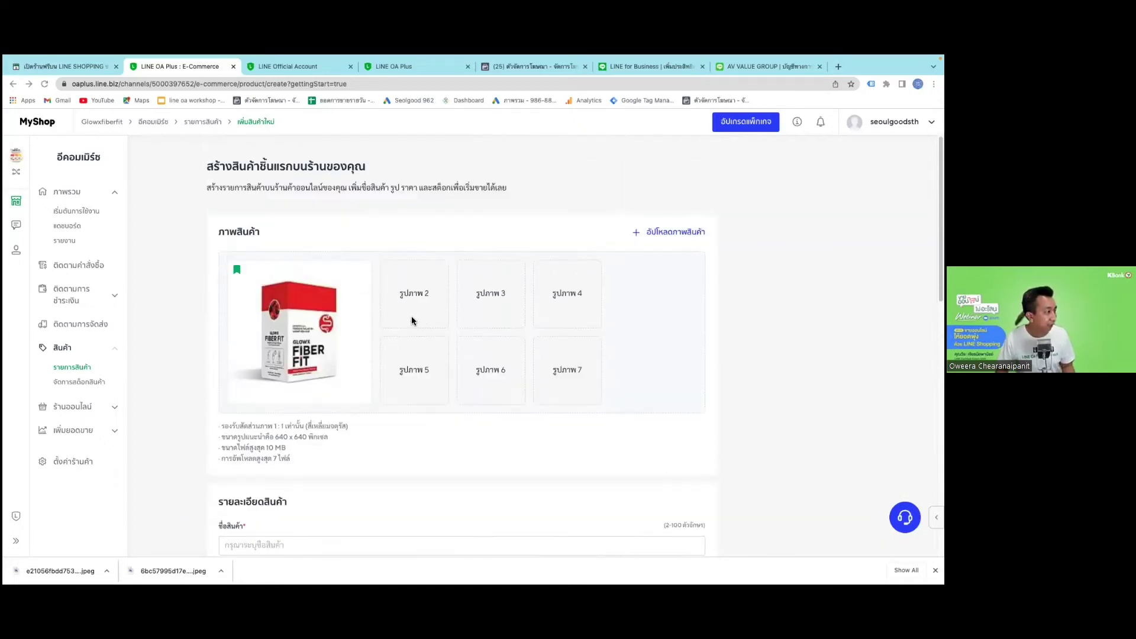
scroll(413, 314, down, 5)
click(350, 258)
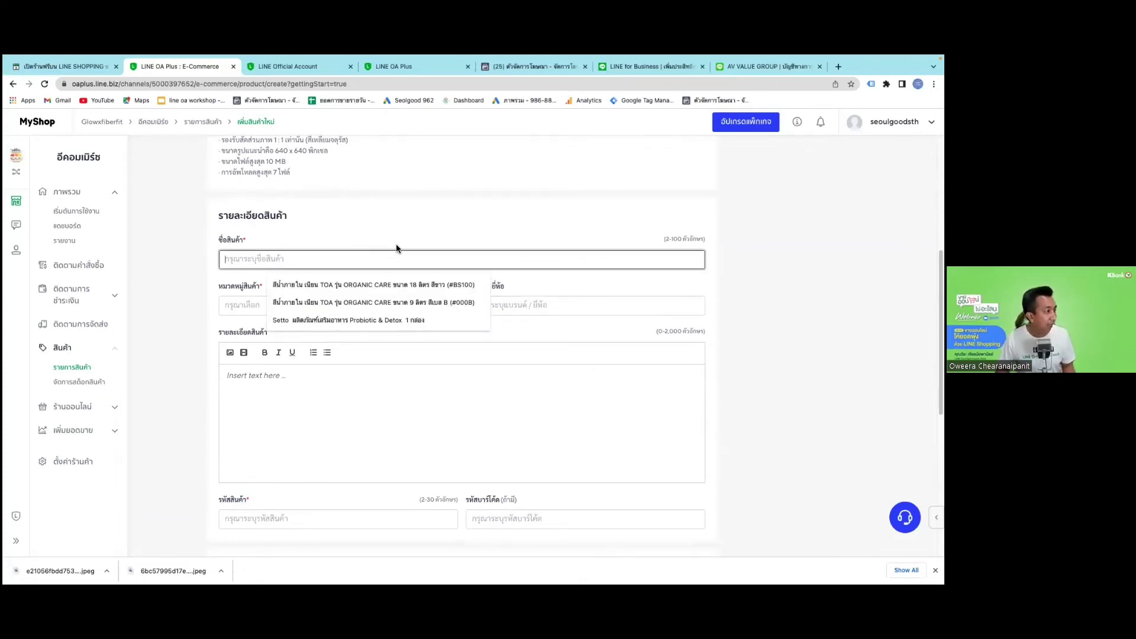
text(GLOWX FIBER FIT Mixed Fruit Punch Flavour)
scroll(396, 244, up, 4)
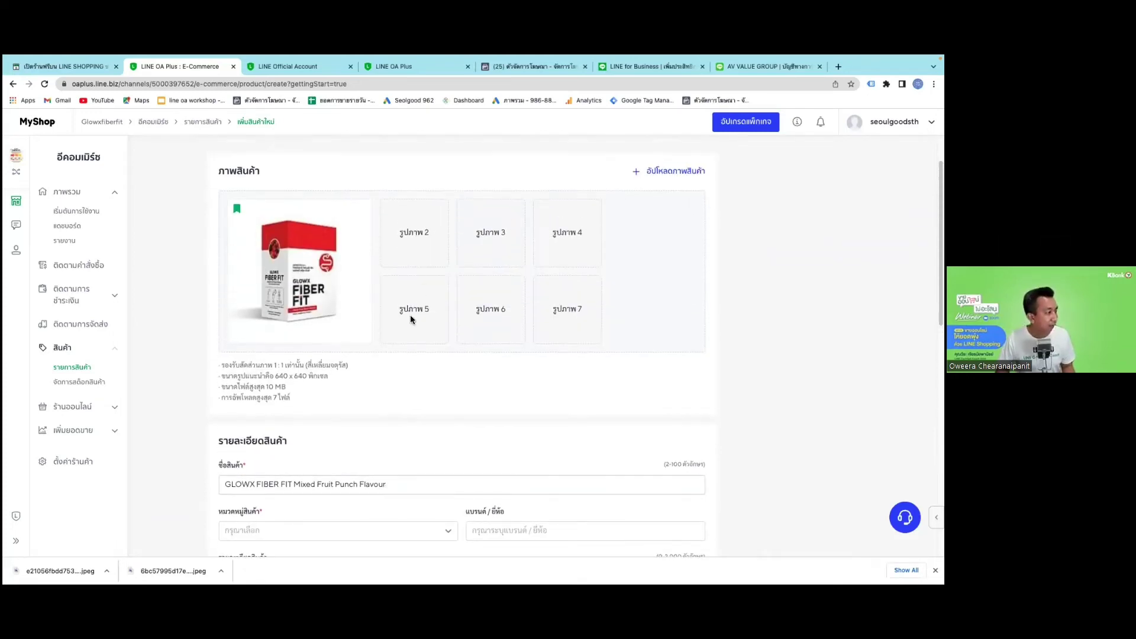
Upload ccedd46a….png from the LINE Myshop folder as the second product image.
scroll(578, 345, up, 1)
scroll(651, 311, down, 3)
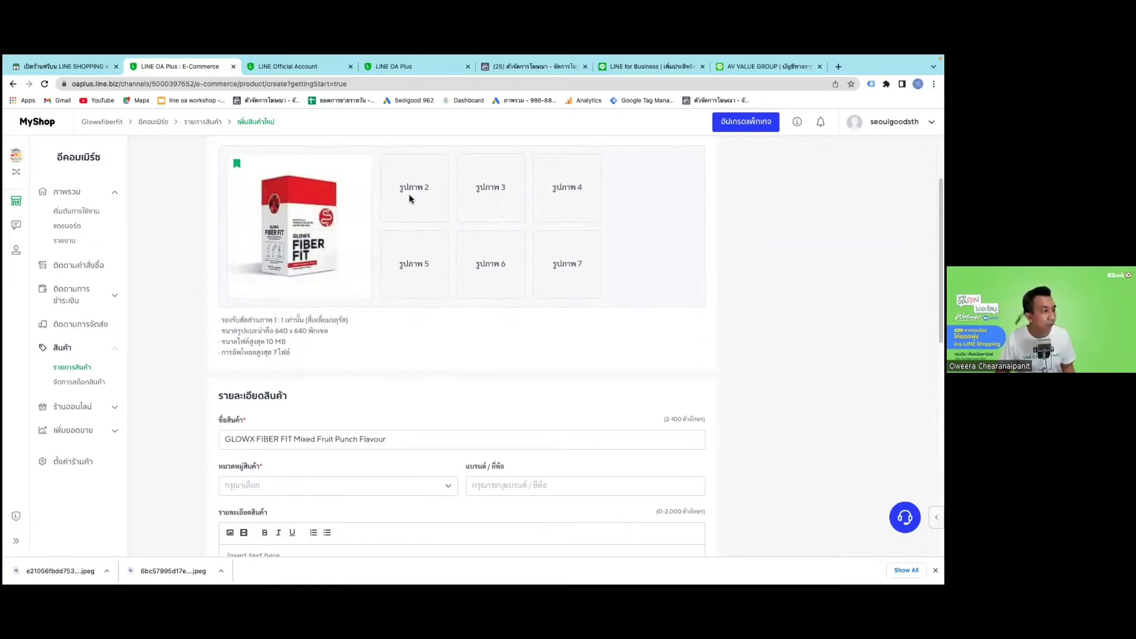
scroll(459, 213, up, 3)
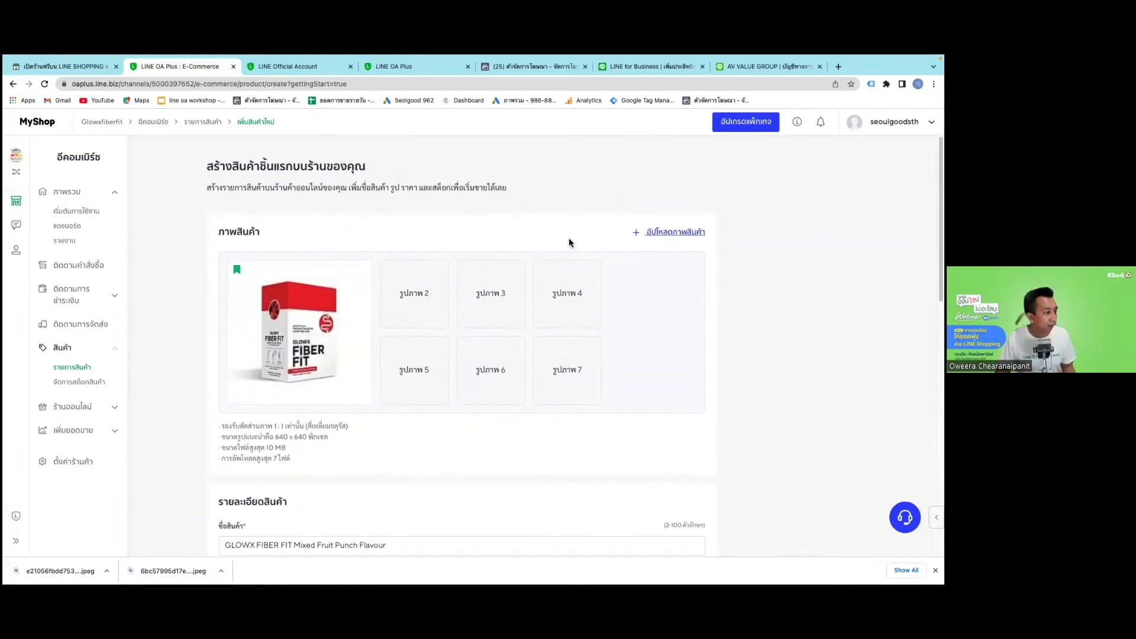
click(420, 215)
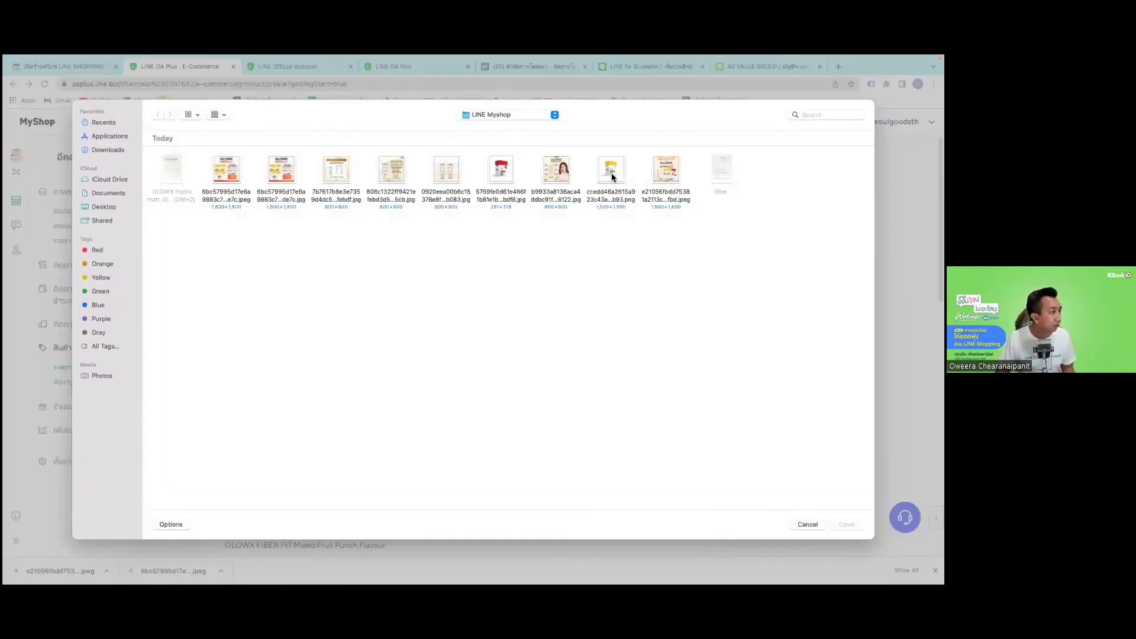
double_click(610, 172)
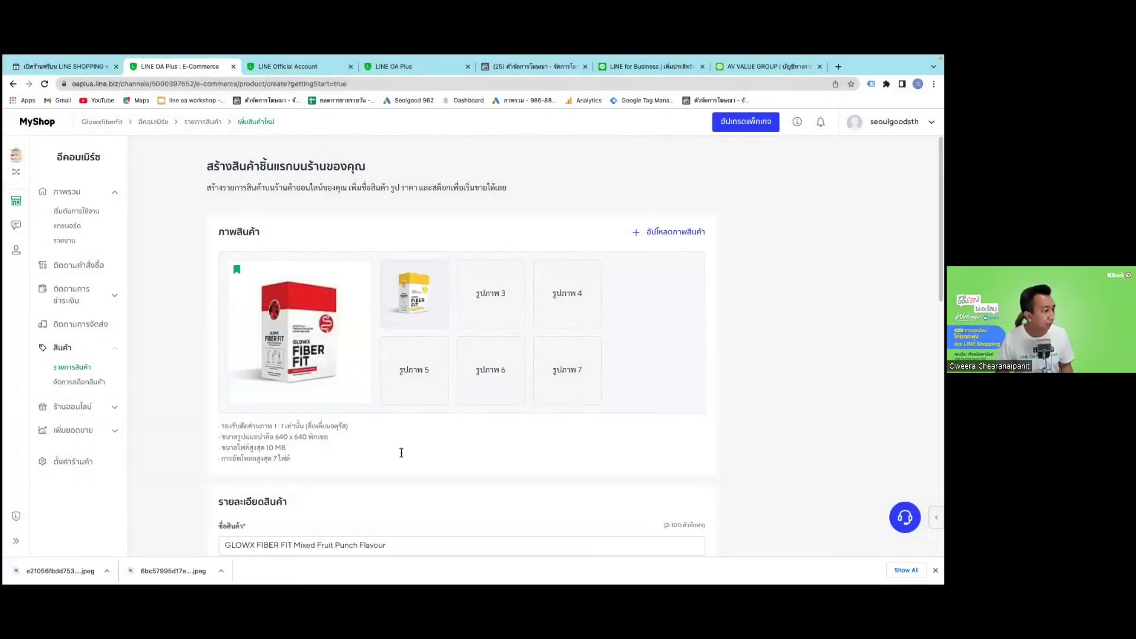
scroll(400, 452, down, 2)
click(352, 465)
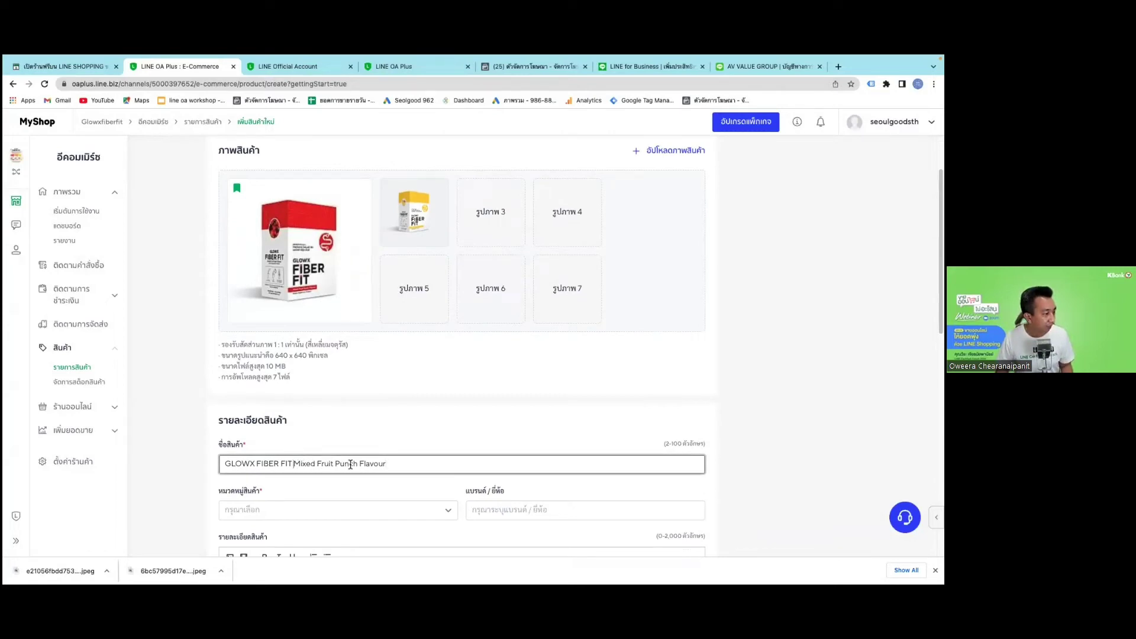
Rename the product 'GLOWX FIBER FIT 1กล่อง' and set category สุขภาพและความงาม > อาหารเสริม.
double_click(305, 465)
drag(398, 465, 396, 464)
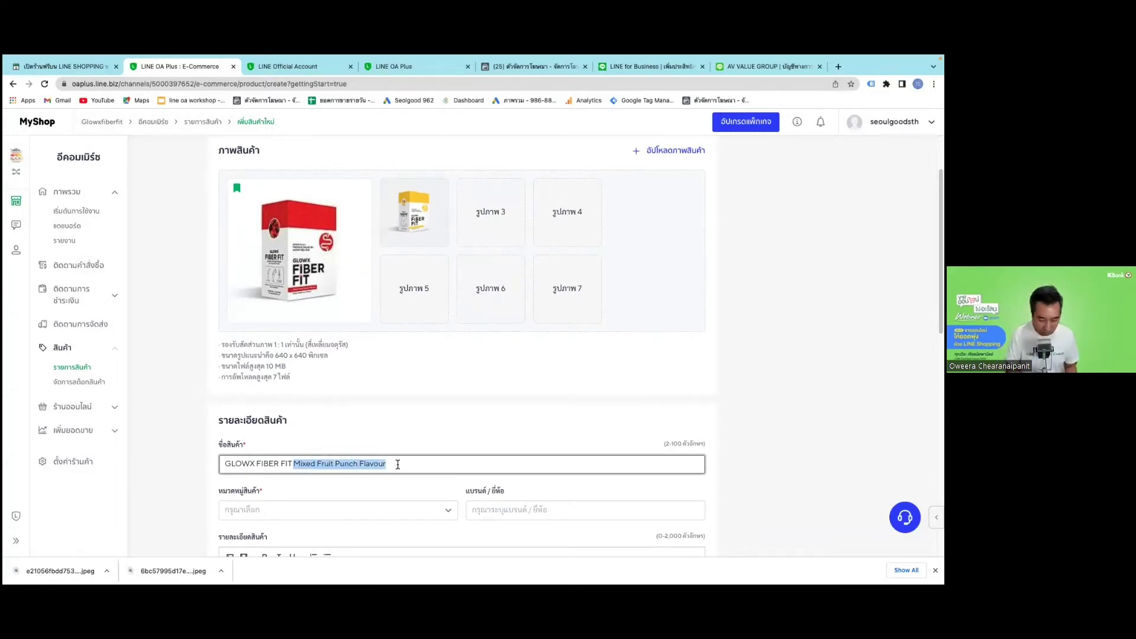
text(1)
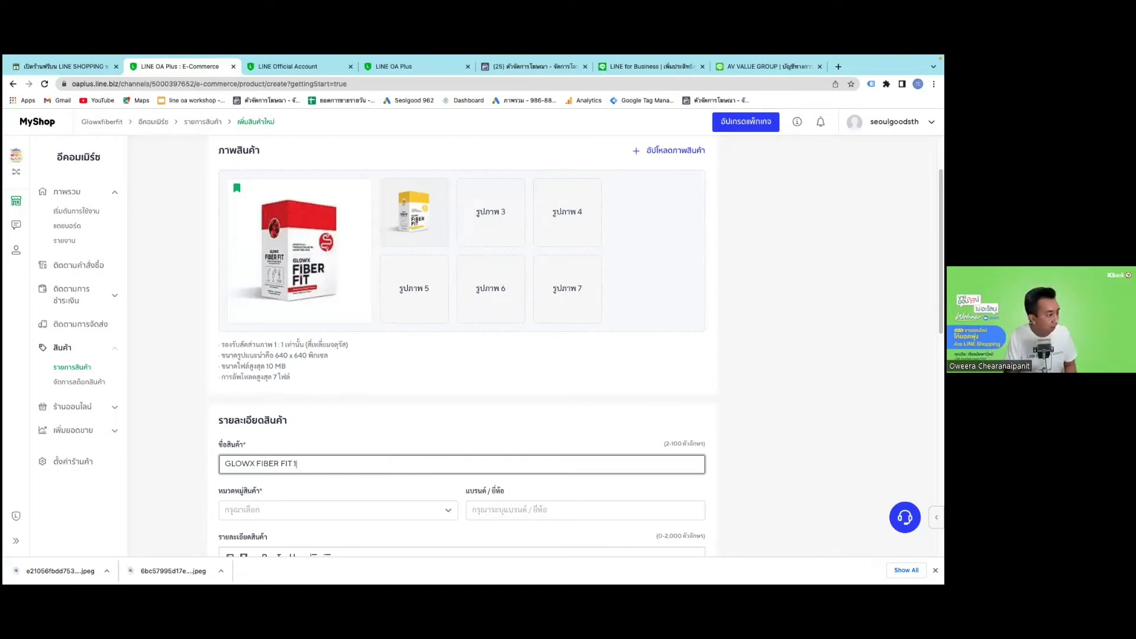
text(กล่อง)
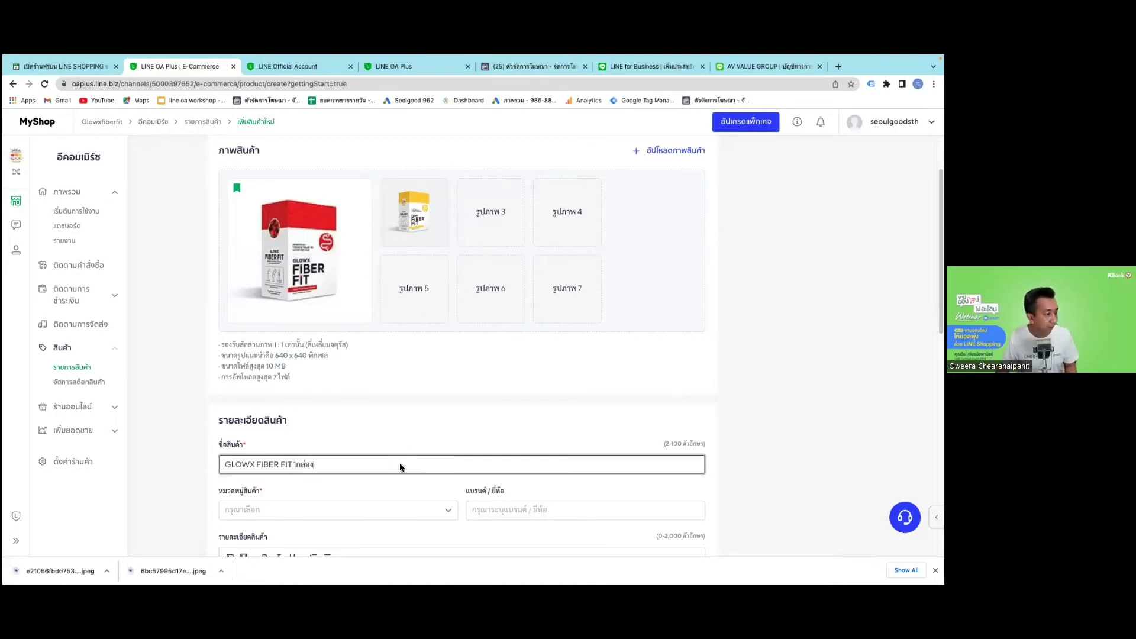
click(385, 509)
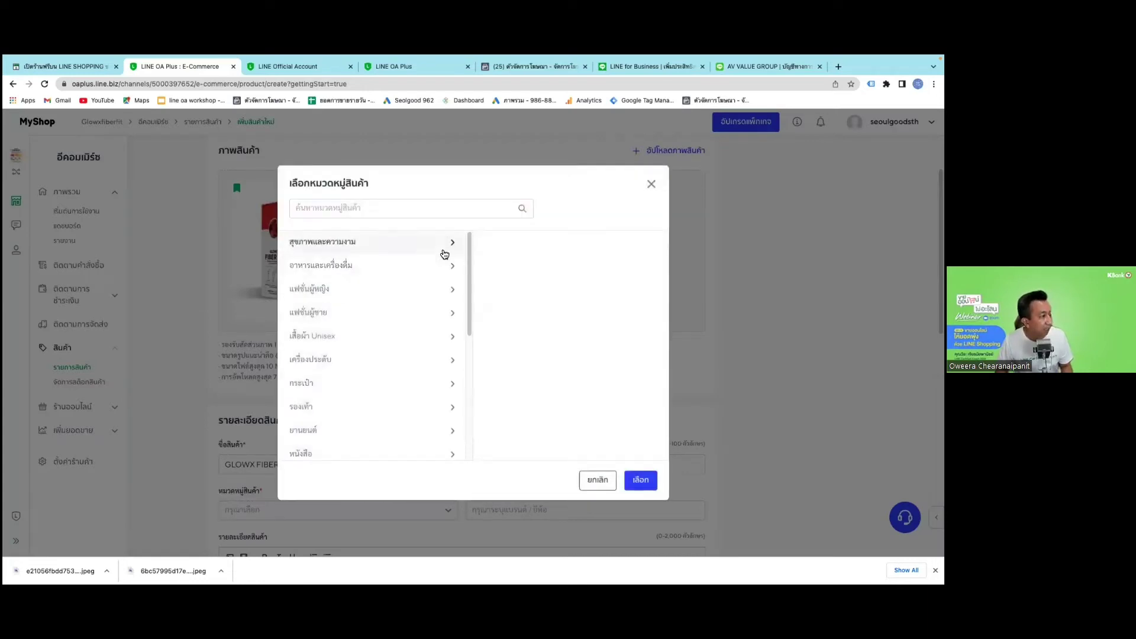
click(446, 252)
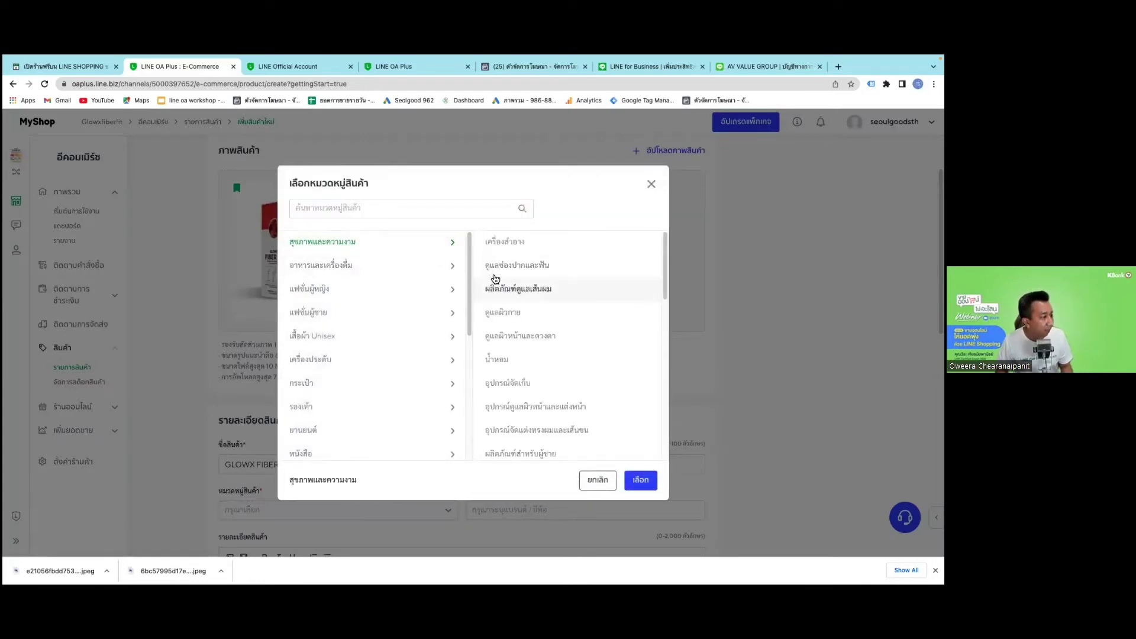
scroll(532, 414, down, 2)
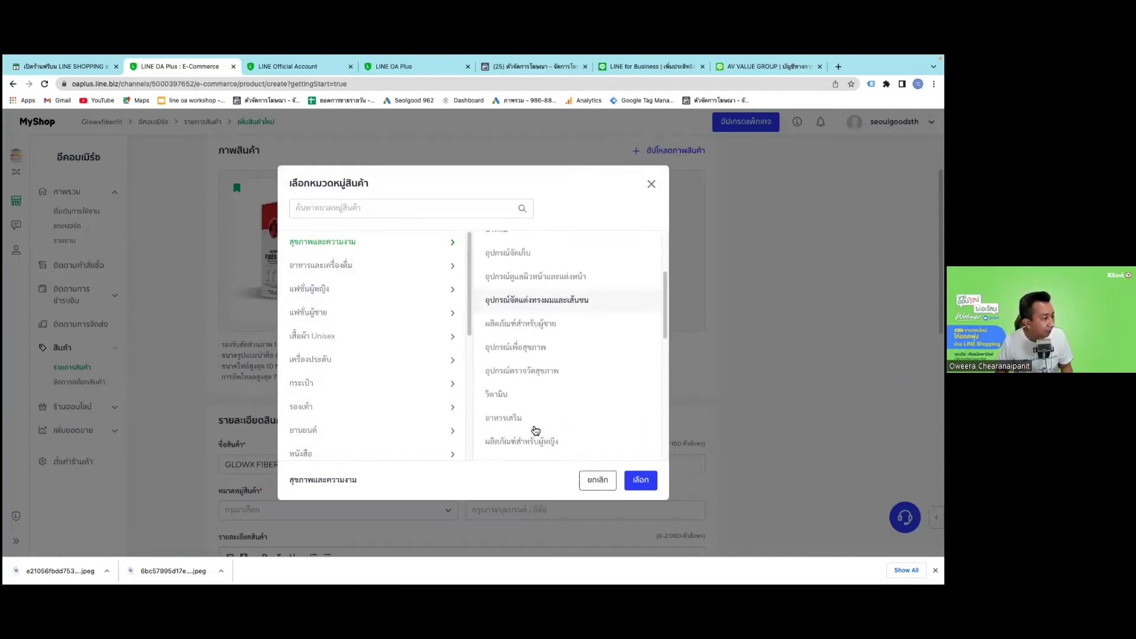
click(532, 426)
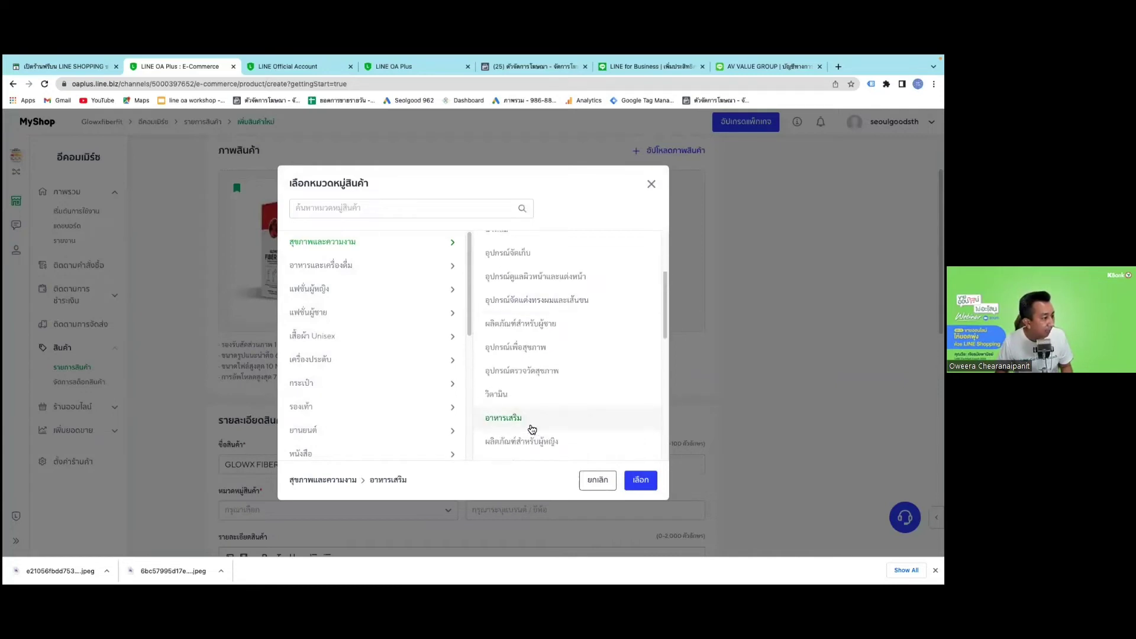
click(641, 479)
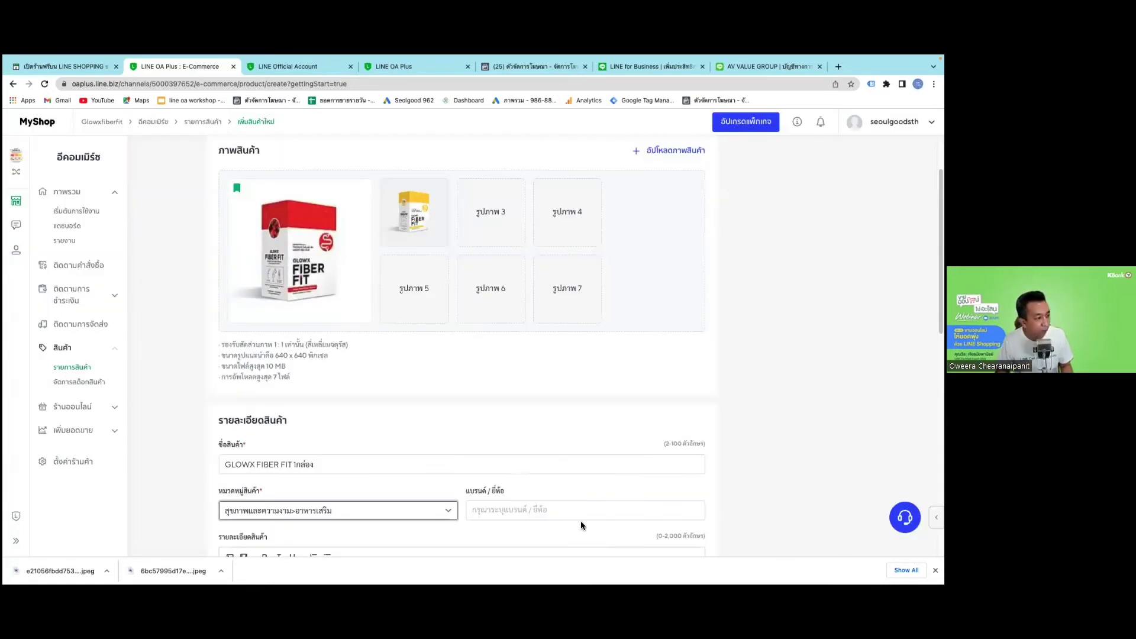
Set the brand to Fiberfit and paste the prepared product description.
click(580, 521)
text(ฌ)
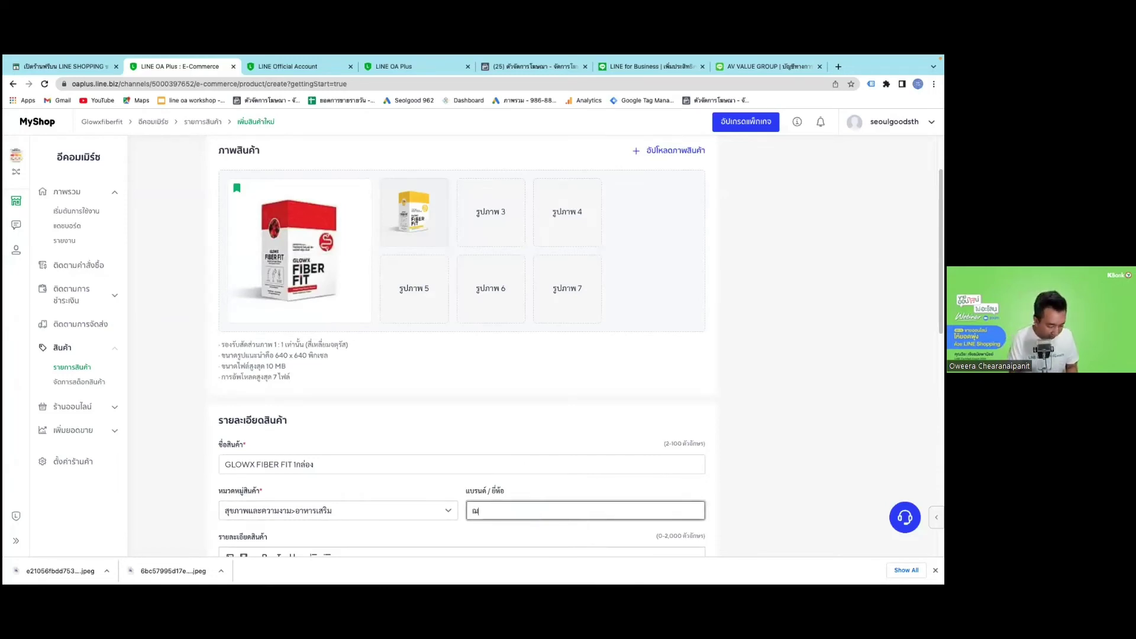
key(BackSpace)
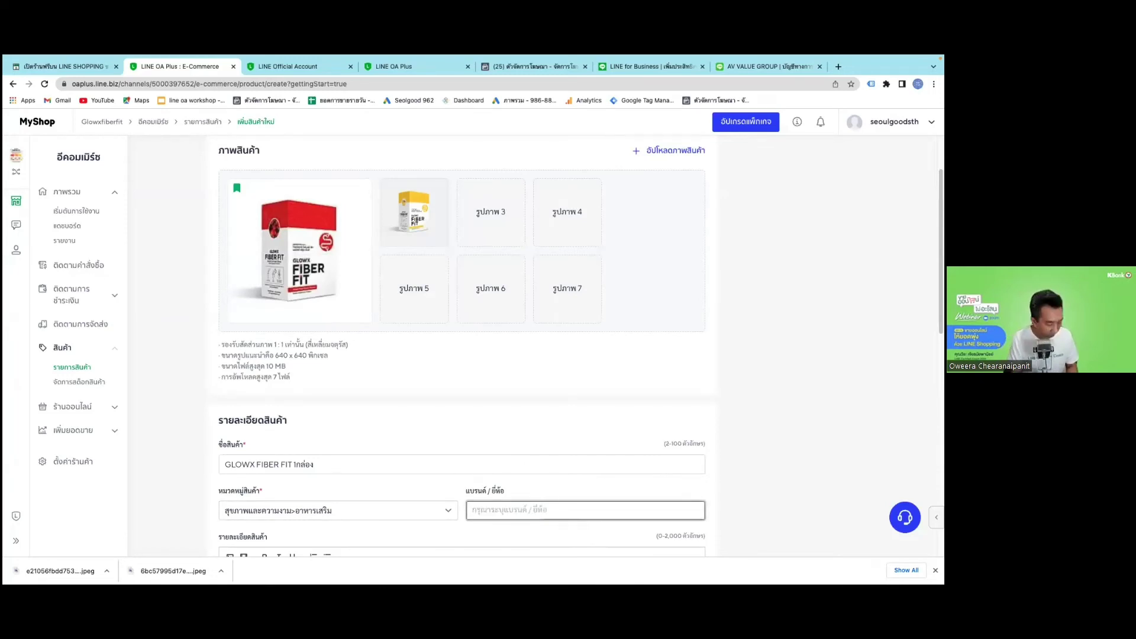
text(Fib)
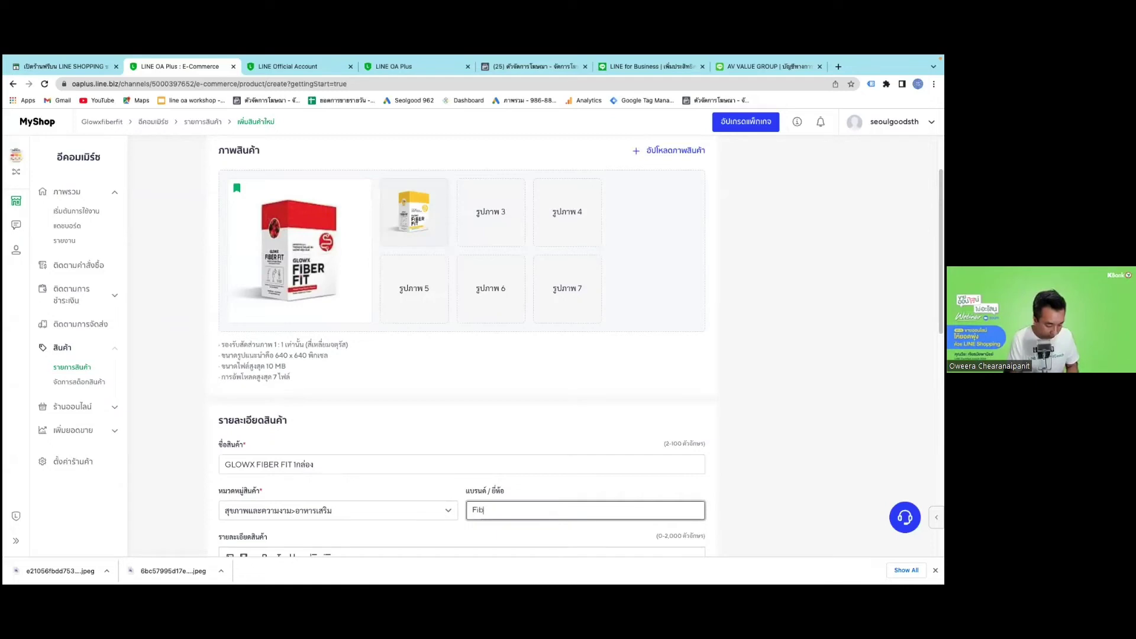
text(erfit)
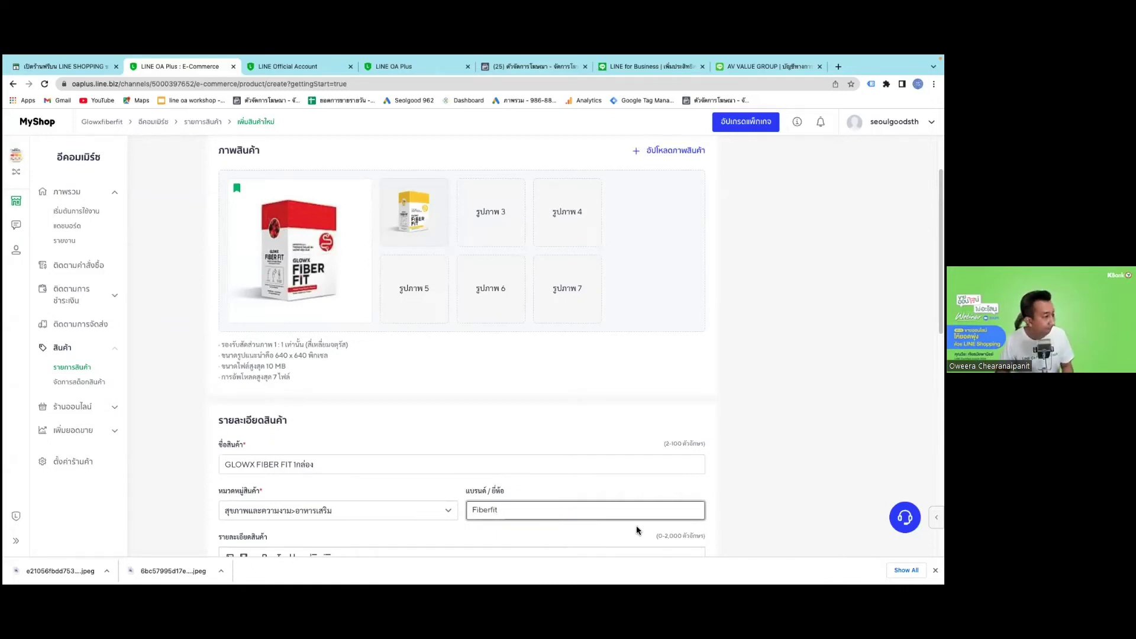
scroll(625, 526, down, 3)
click(501, 450)
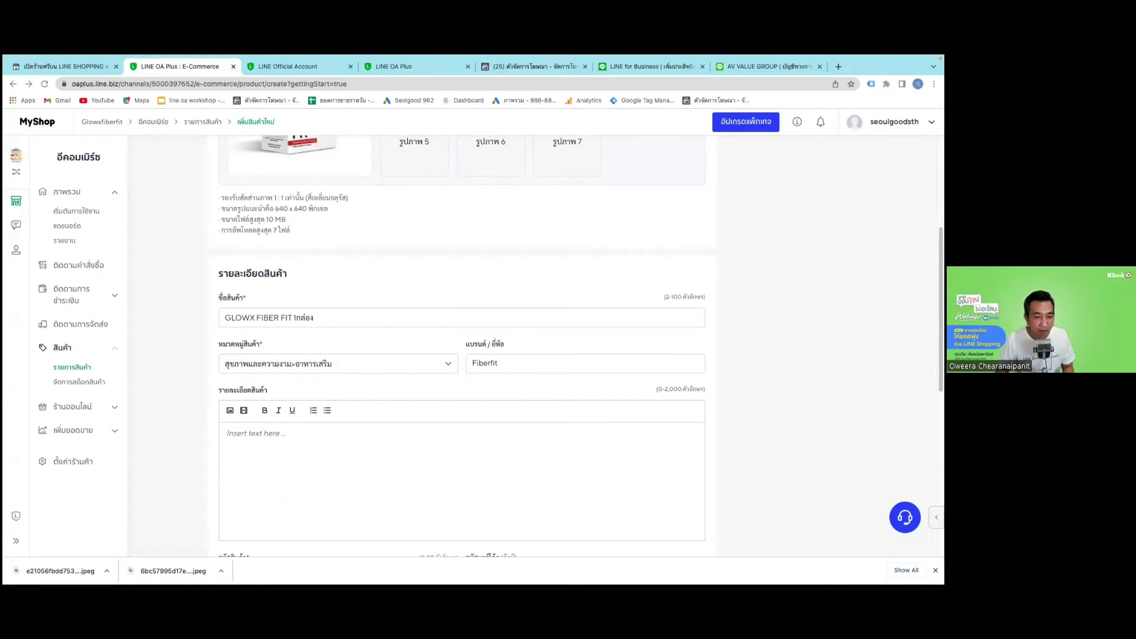
key(super+v)
Delete the รายละเอียดสินค้า heading line from the pasted description.
click(461, 451)
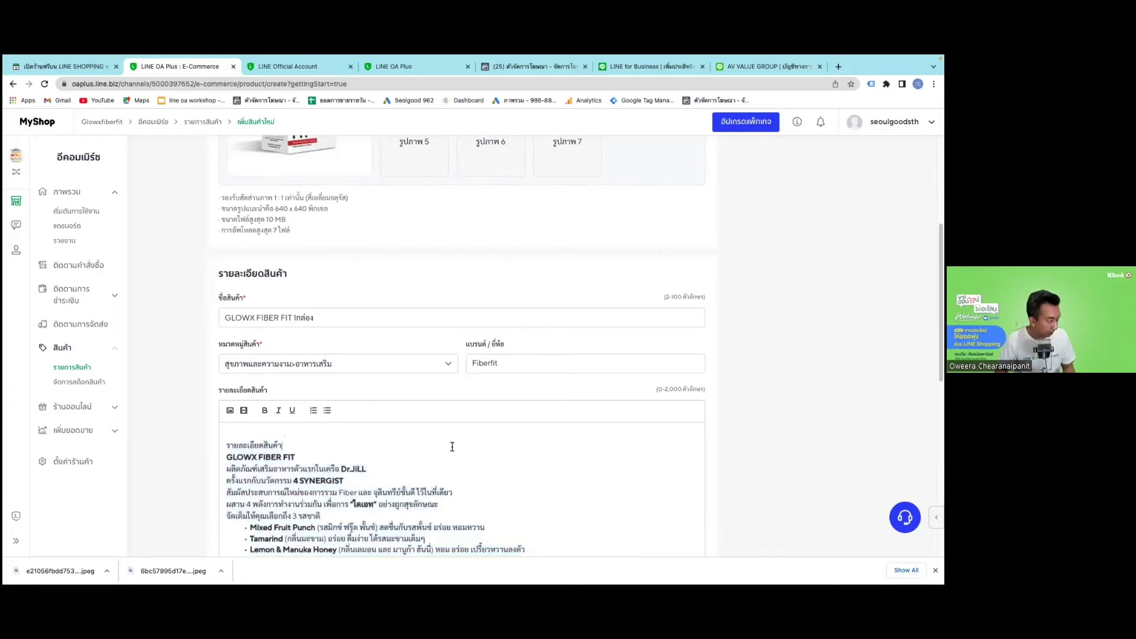
triple_click(261, 445)
key(BackSpace)
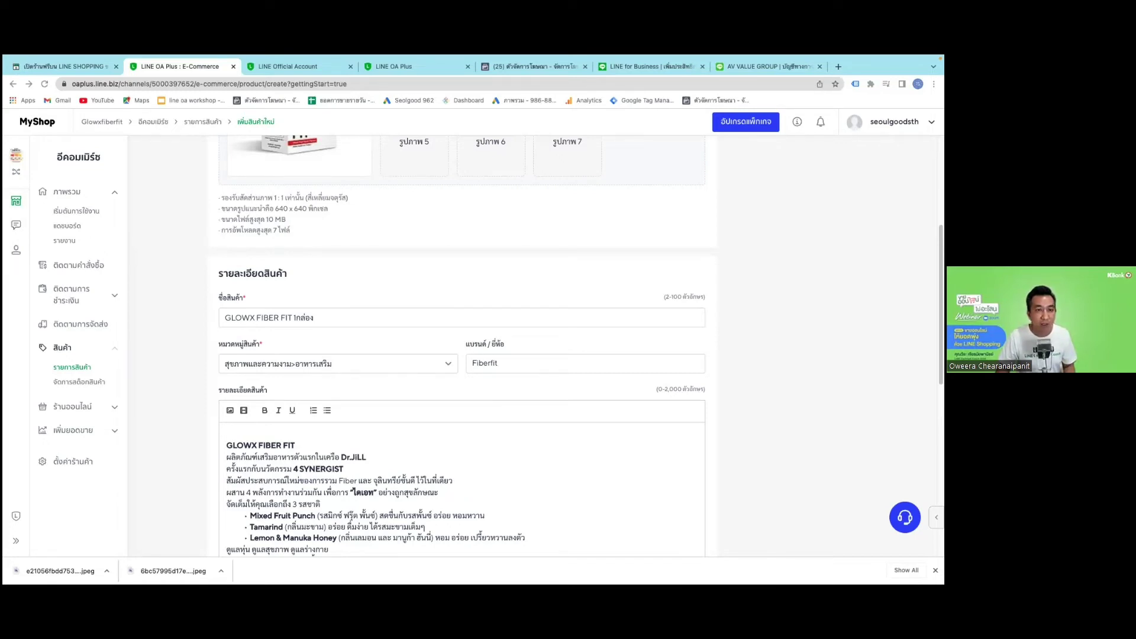
Embed the pasted Fiber Fit YouTube link at the start of the description.
click(255, 435)
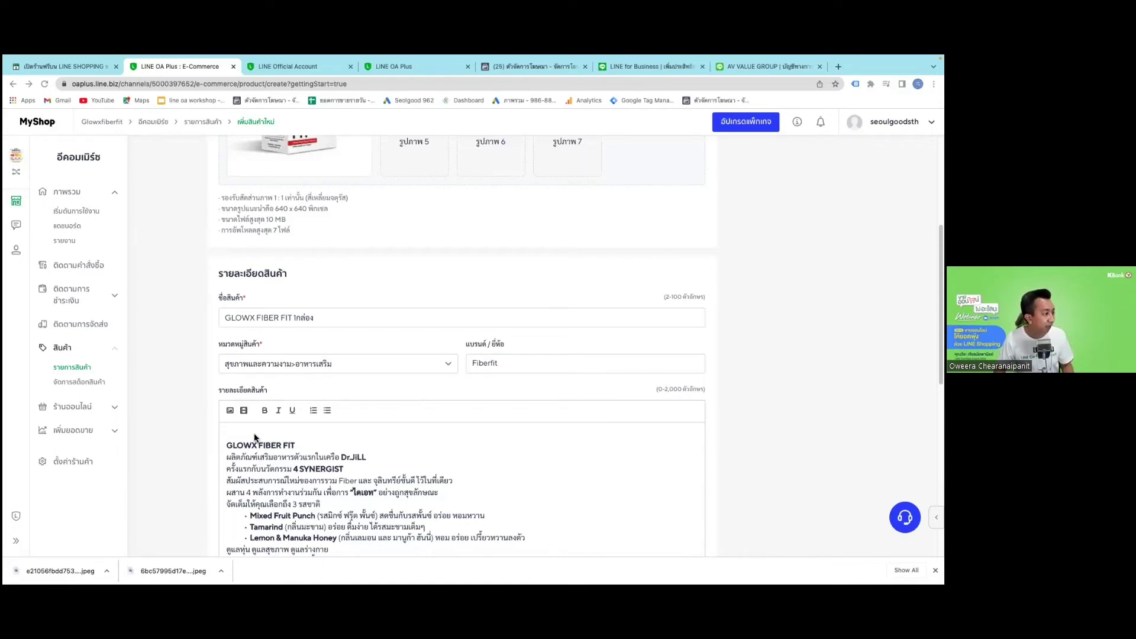
click(244, 410)
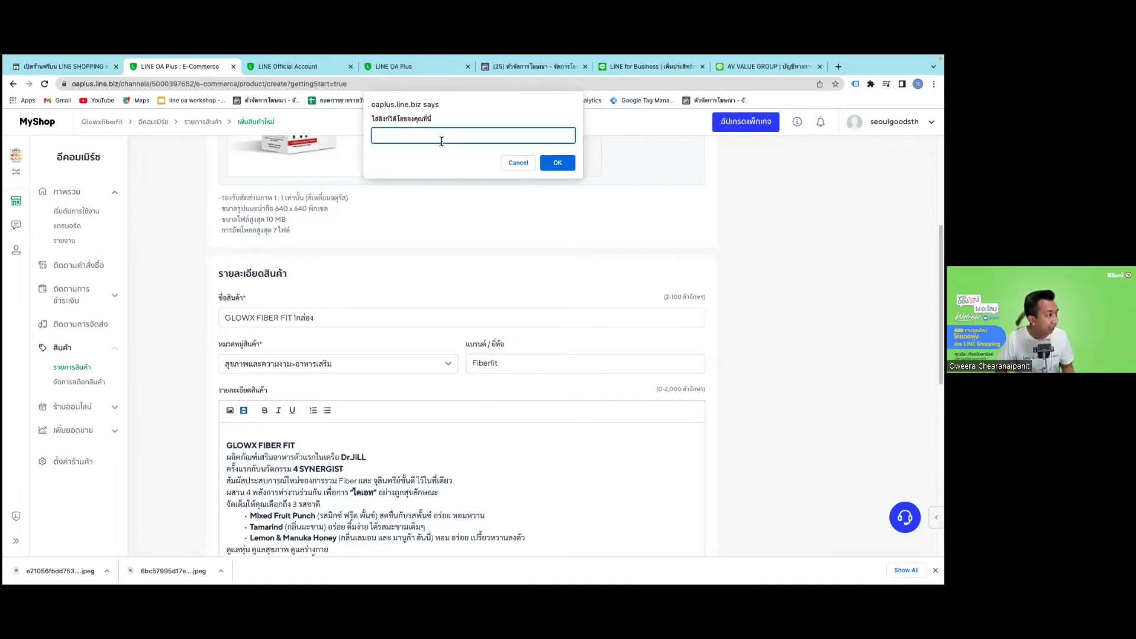
key(super+v)
click(556, 162)
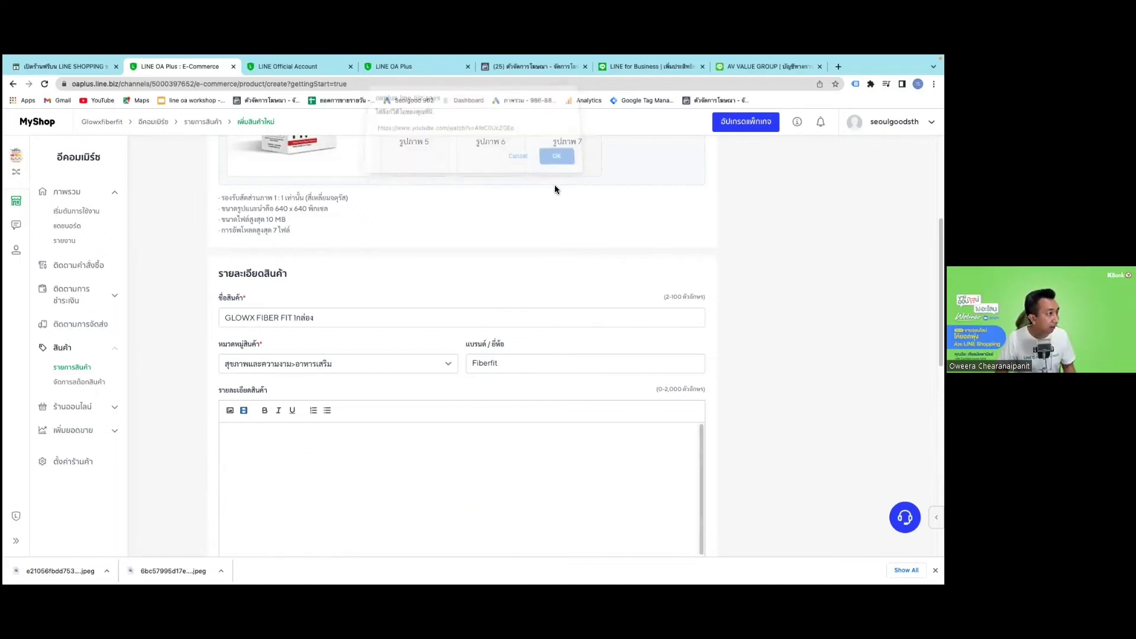
scroll(580, 362, down, 3)
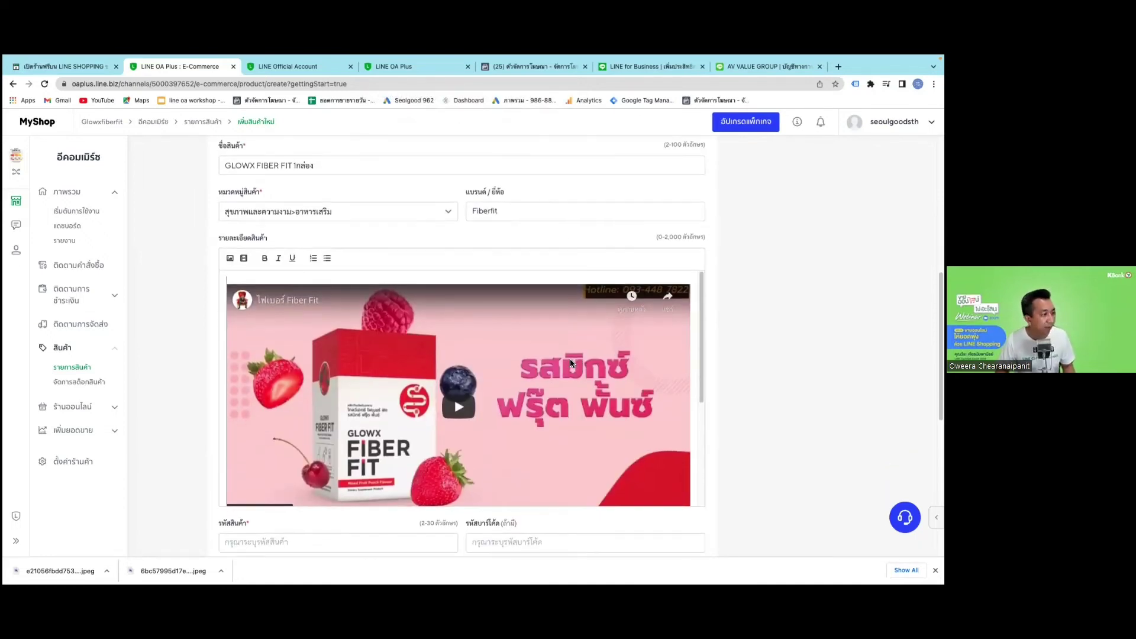
scroll(693, 238, down, 3)
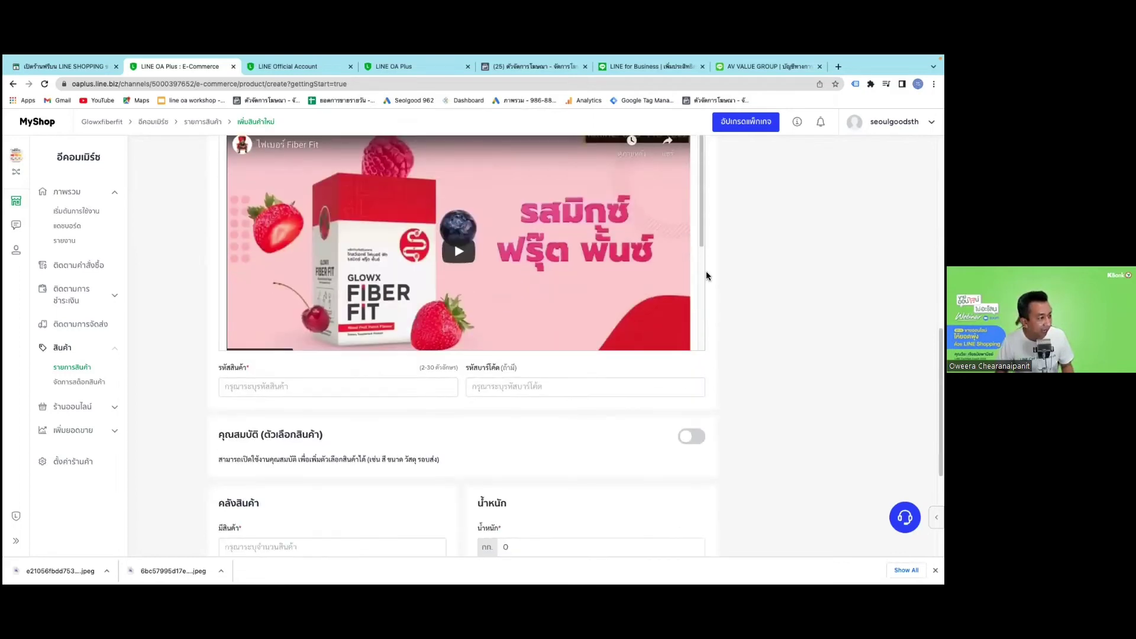
scroll(458, 242, down, 2)
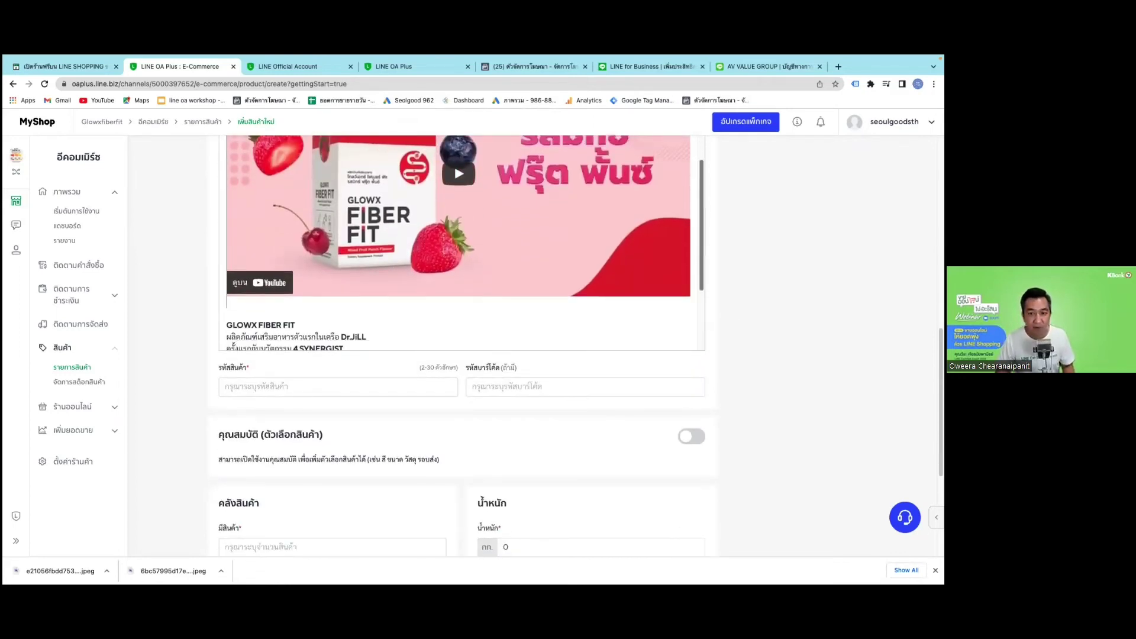
scroll(459, 242, down, 3)
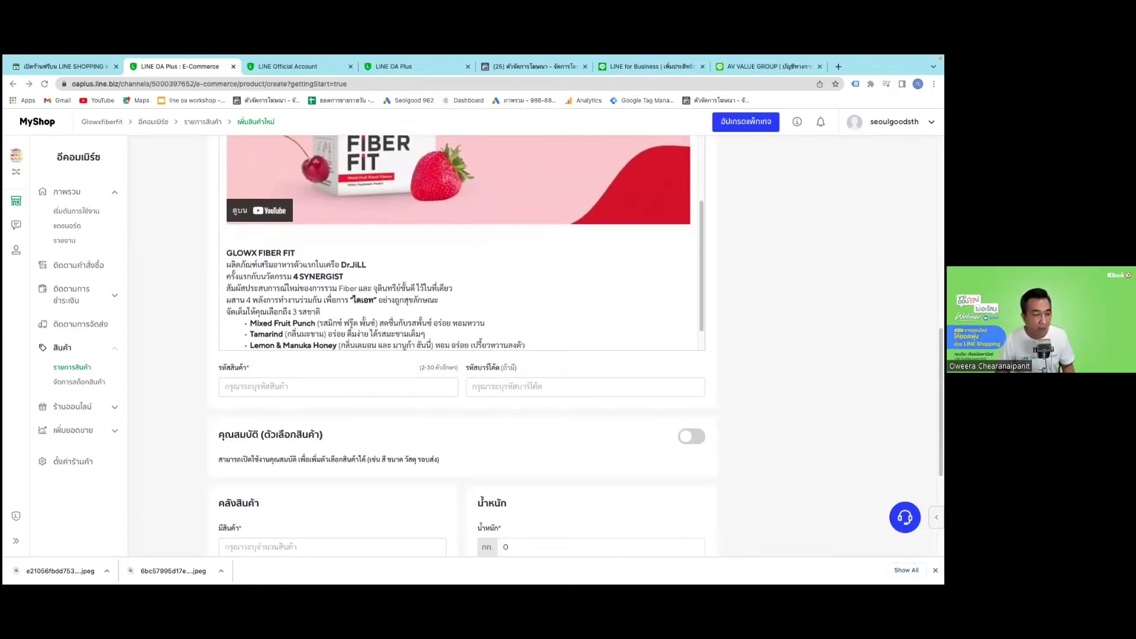
scroll(559, 291, down, 2)
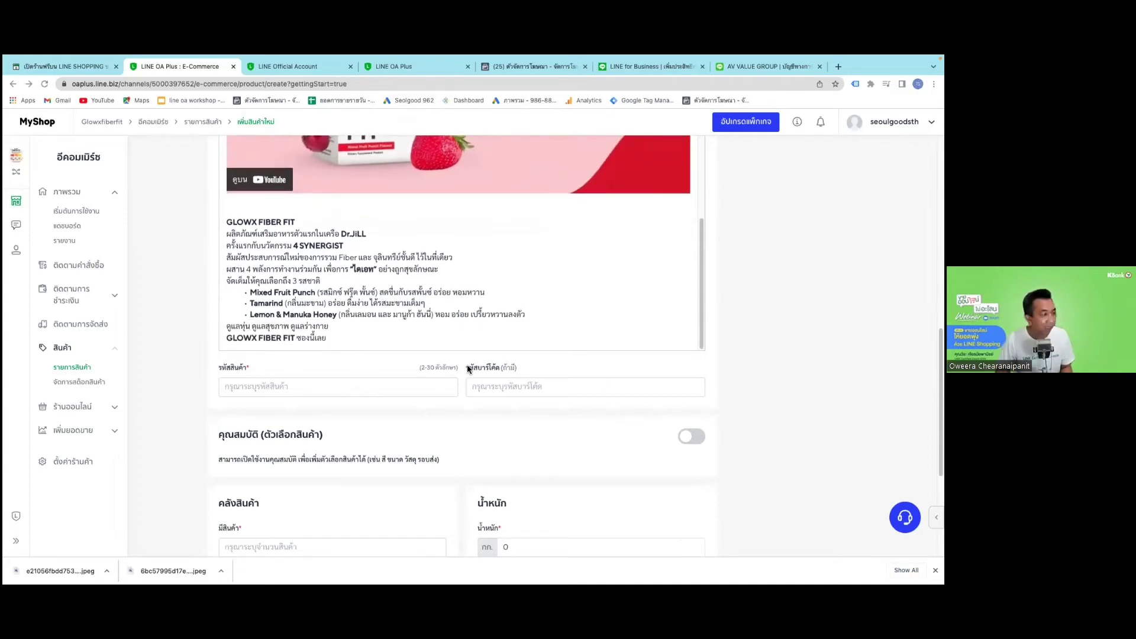
Set the product code to Fiberfit1.
click(336, 389)
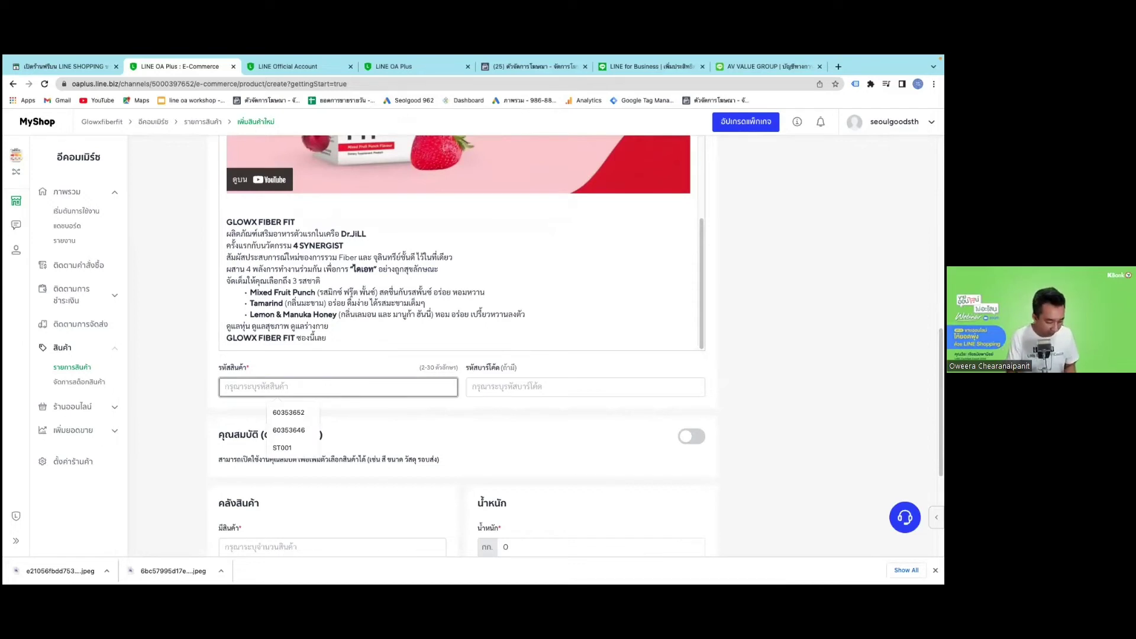
text(GA)
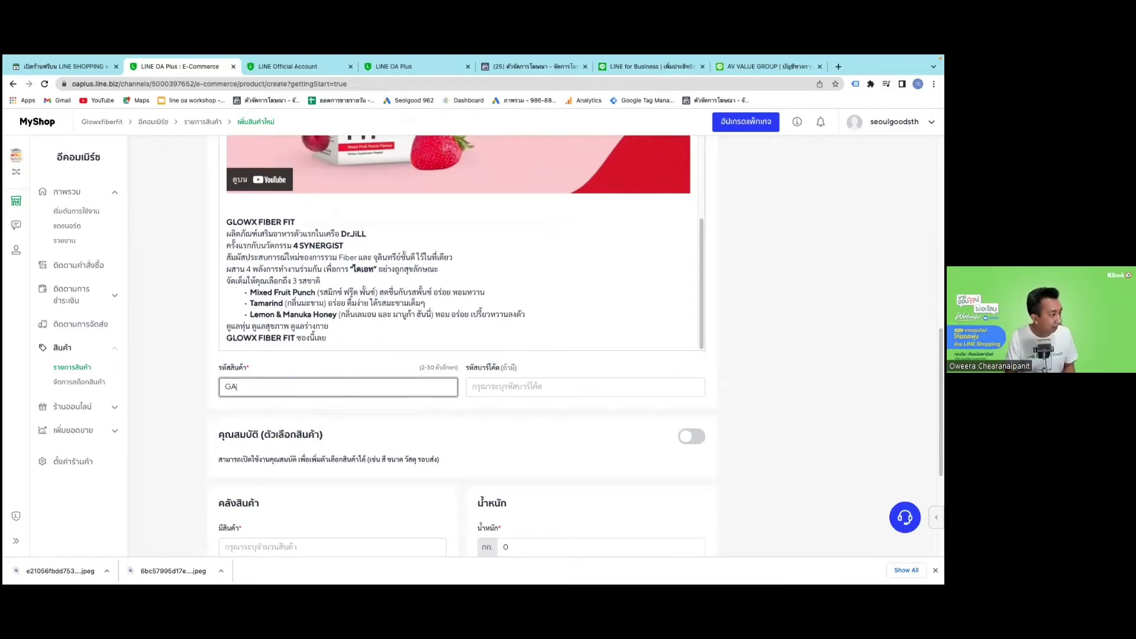
key(BackSpace)
key(BackSpace)
text(F)
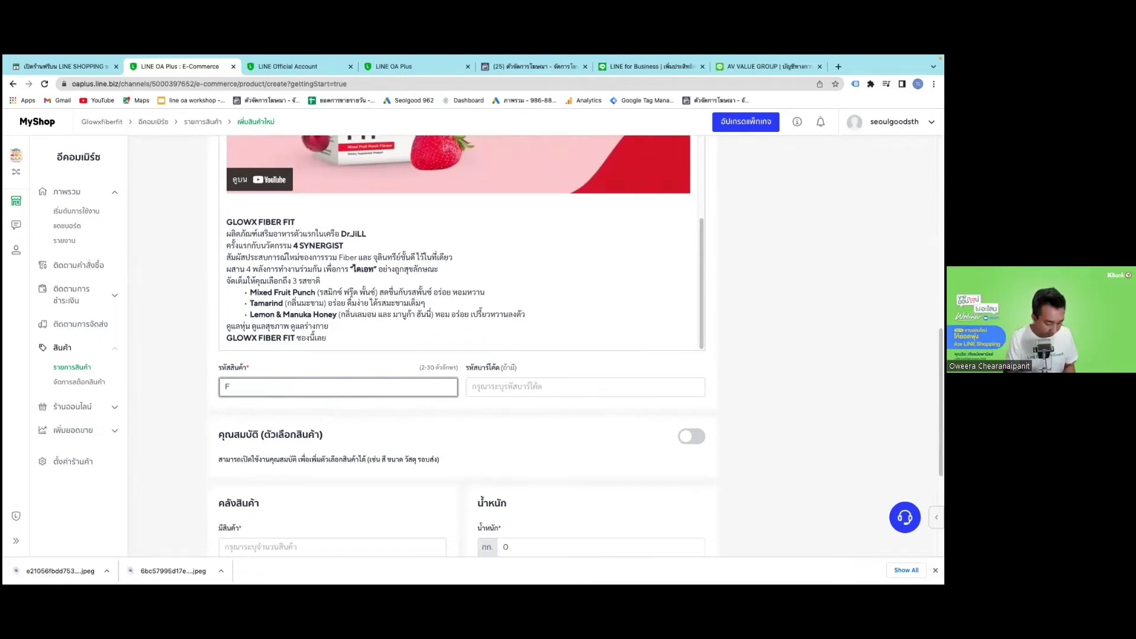
text(iber)
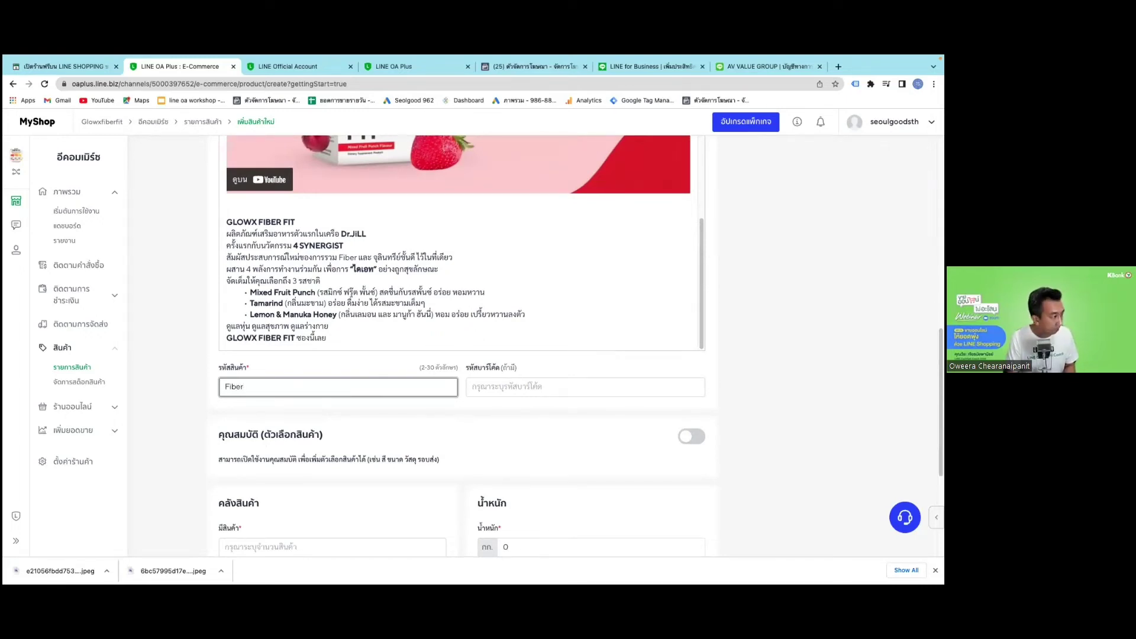
text(fit)
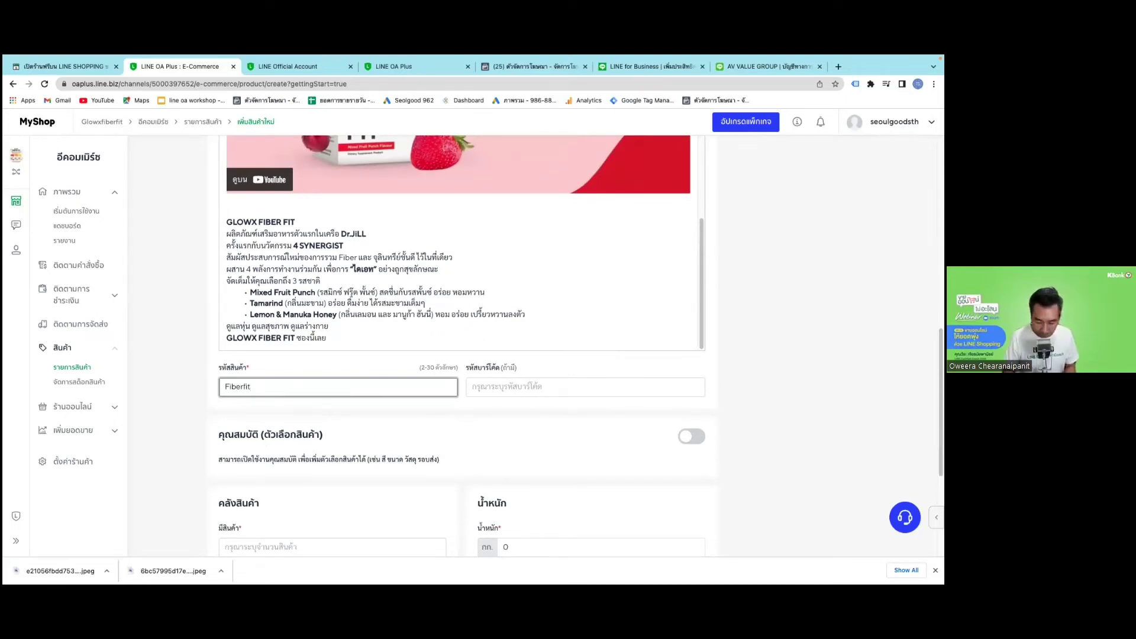
text(1)
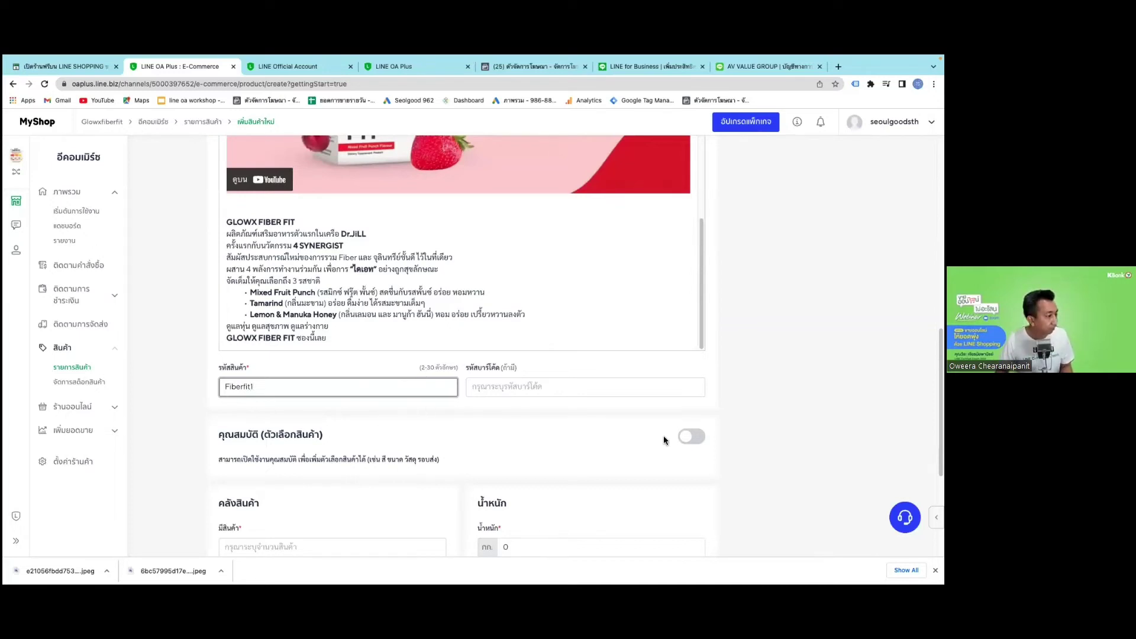
Turn on product options and add a รสชาติ option with values พันช์ and มะนาว.
click(696, 439)
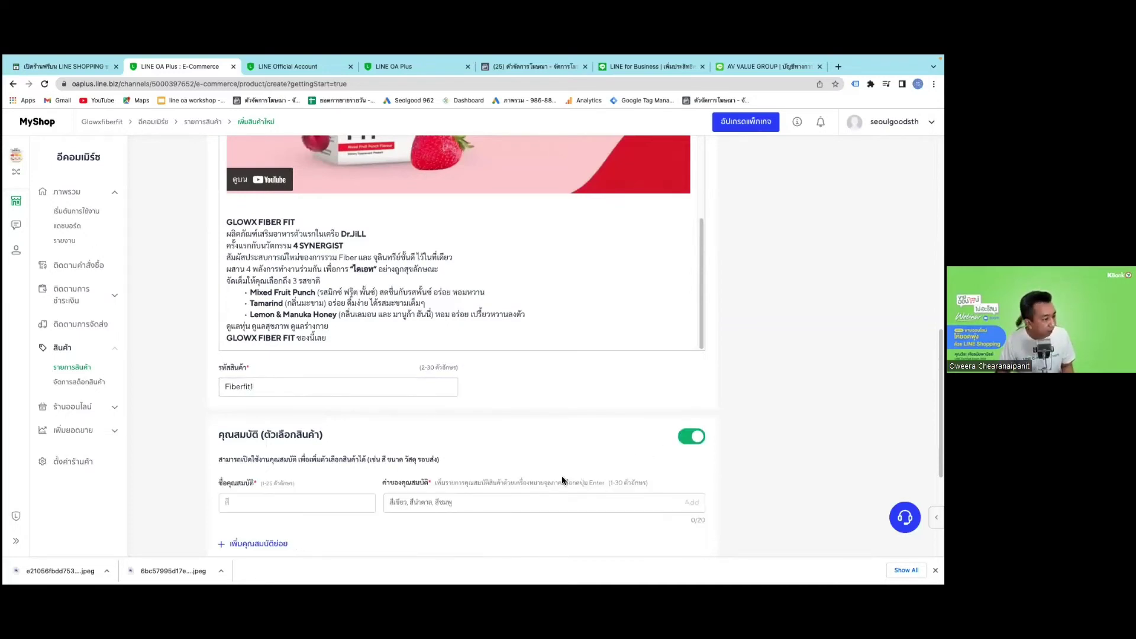
scroll(292, 403, down, 2)
click(292, 400)
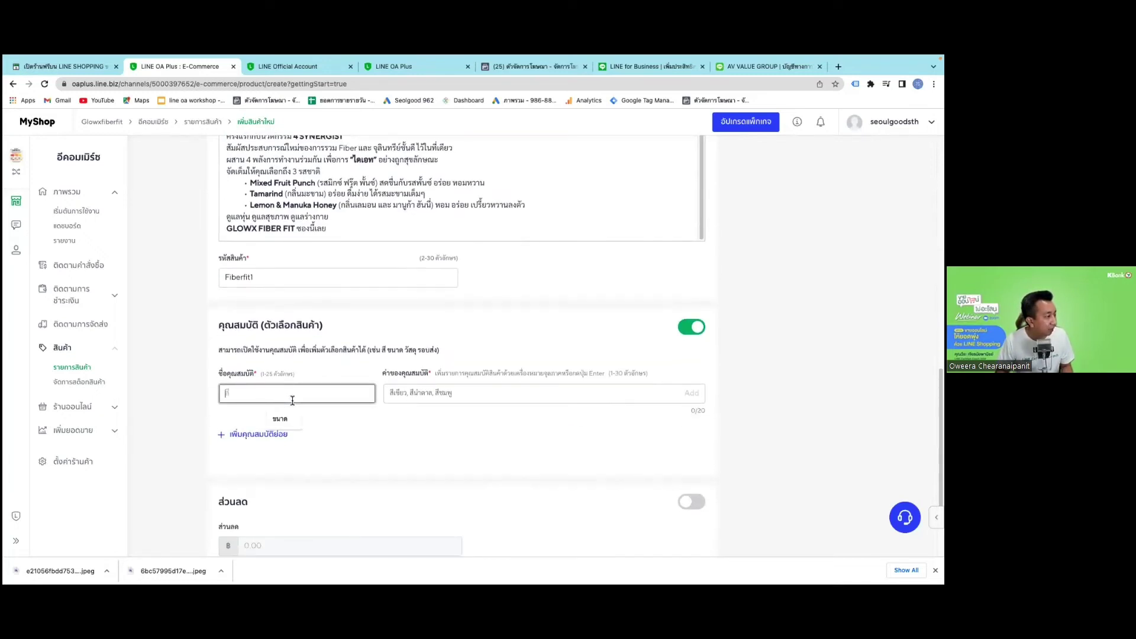
text(i)
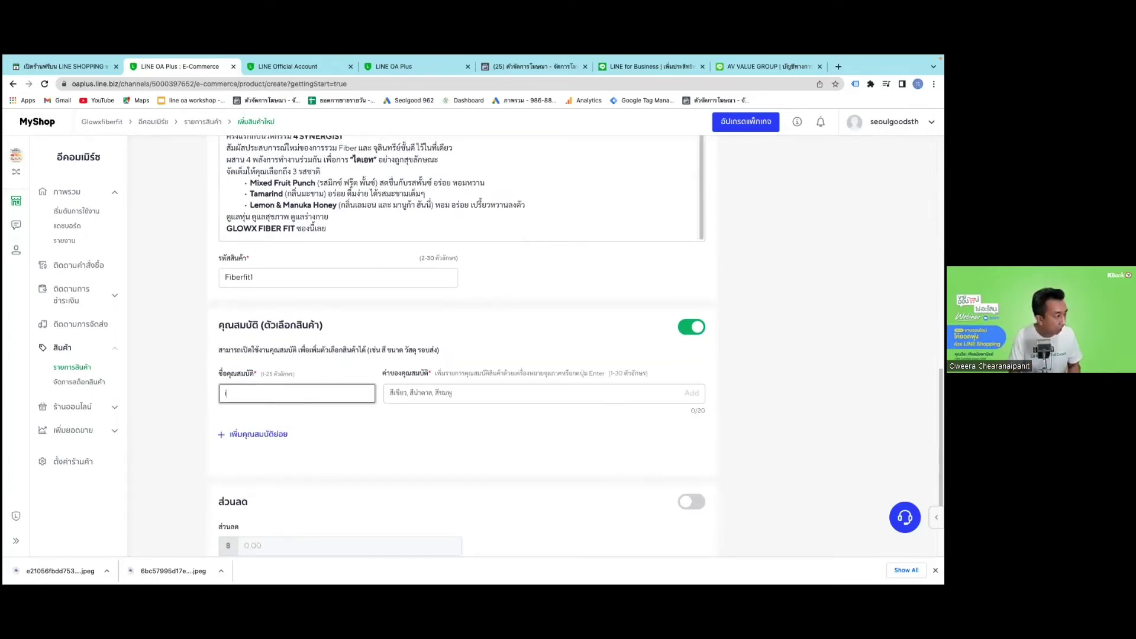
text(สชาติ)
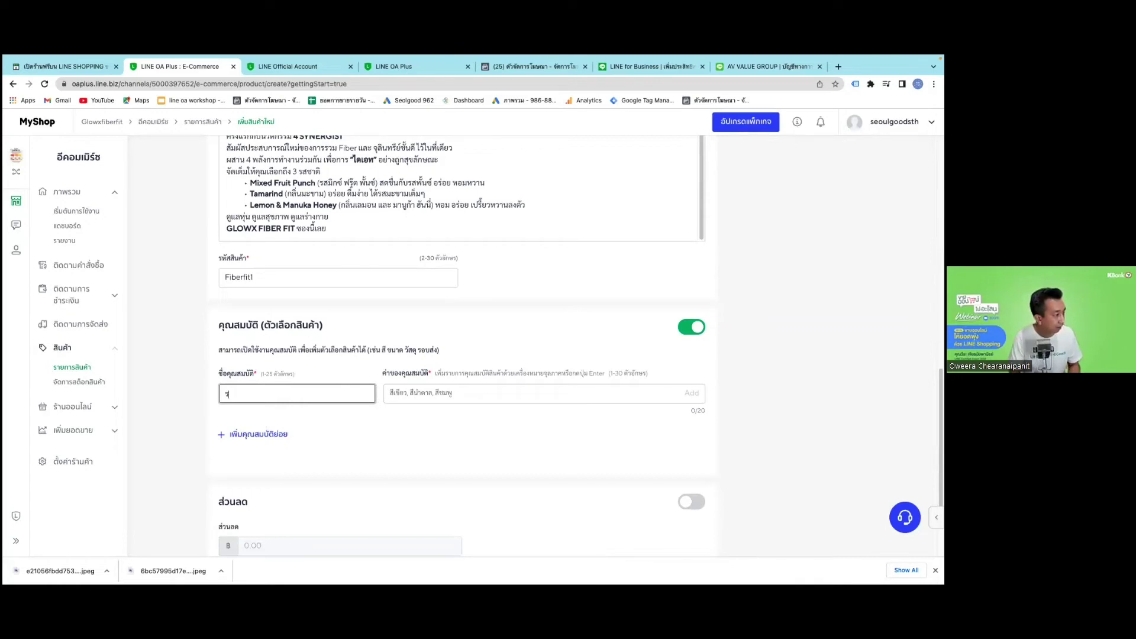
key(Tab)
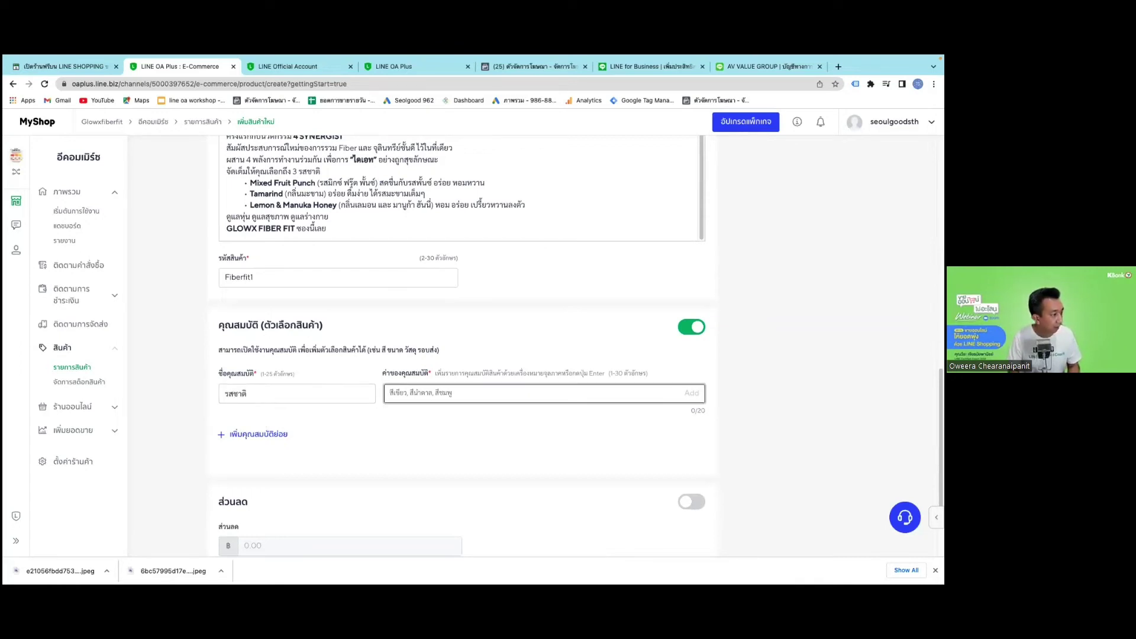
text(พัช)
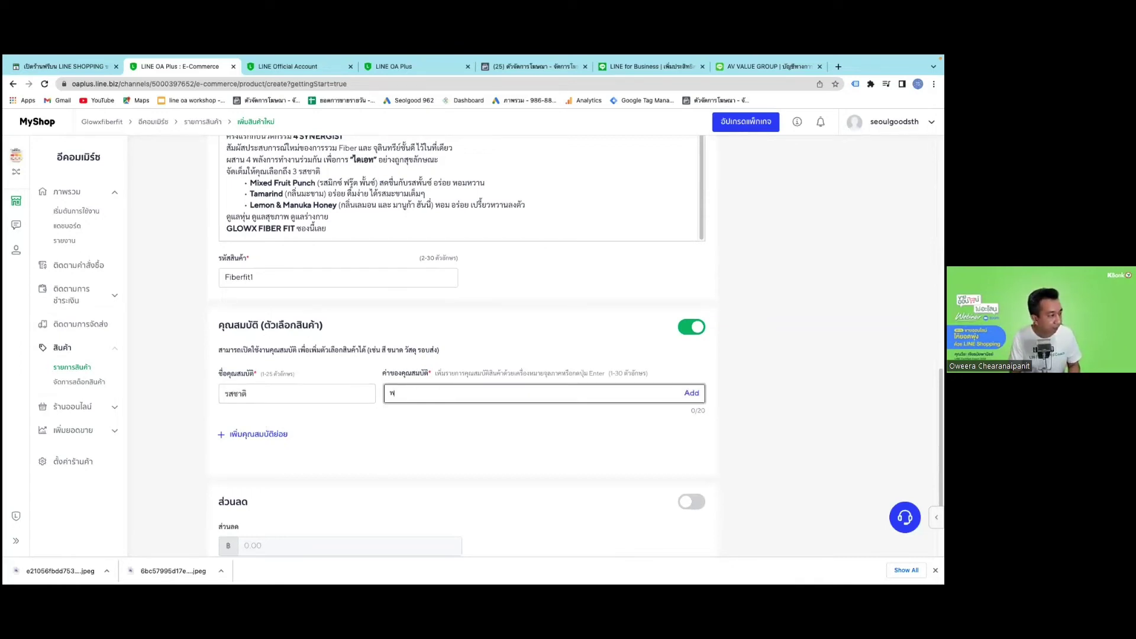
text(นุ)
key(Return)
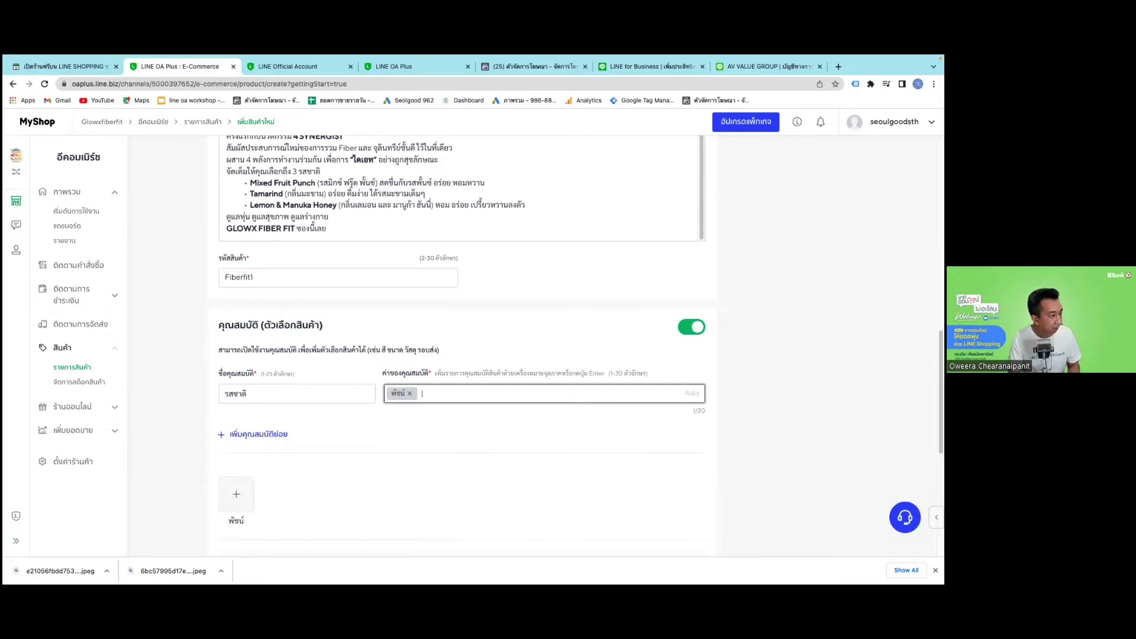
text(ม)
key(BackSpace)
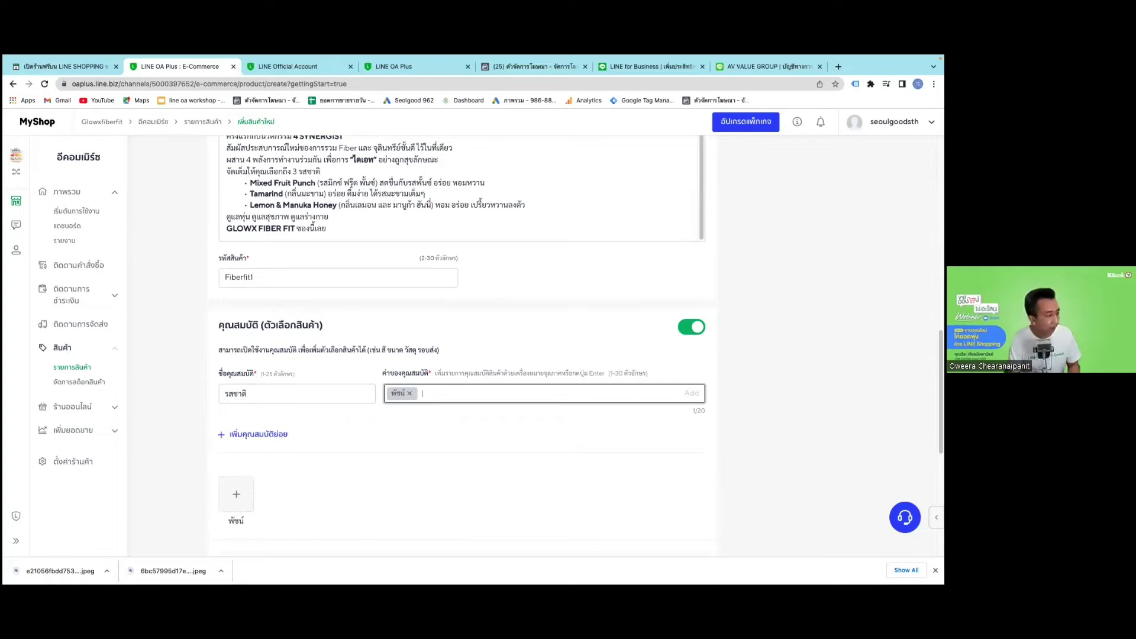
text(มะนาว)
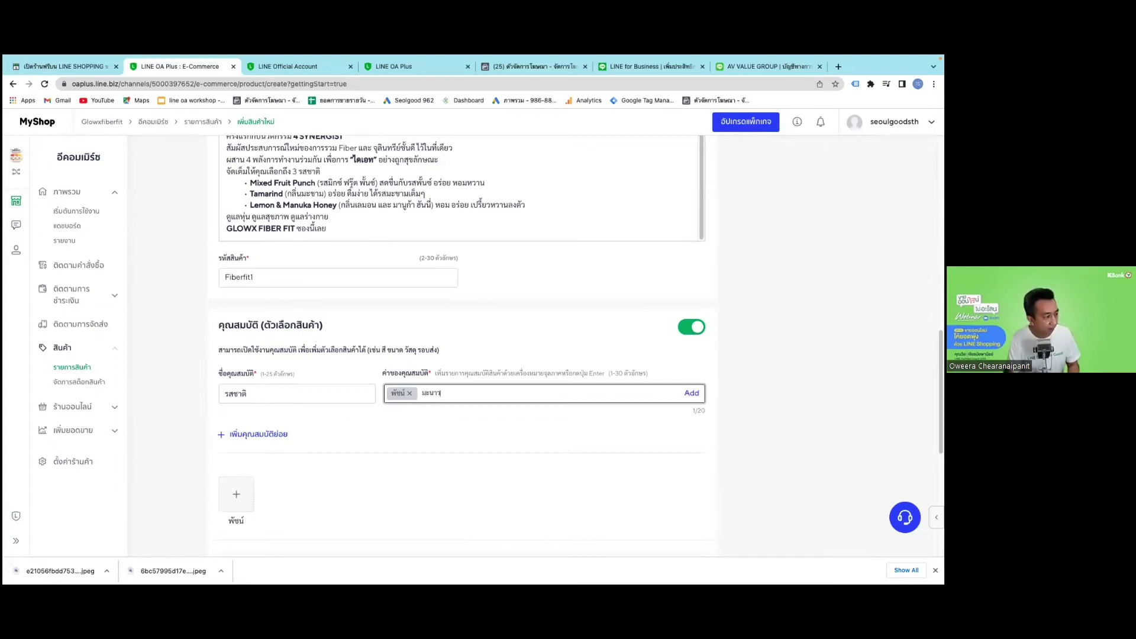
key(Return)
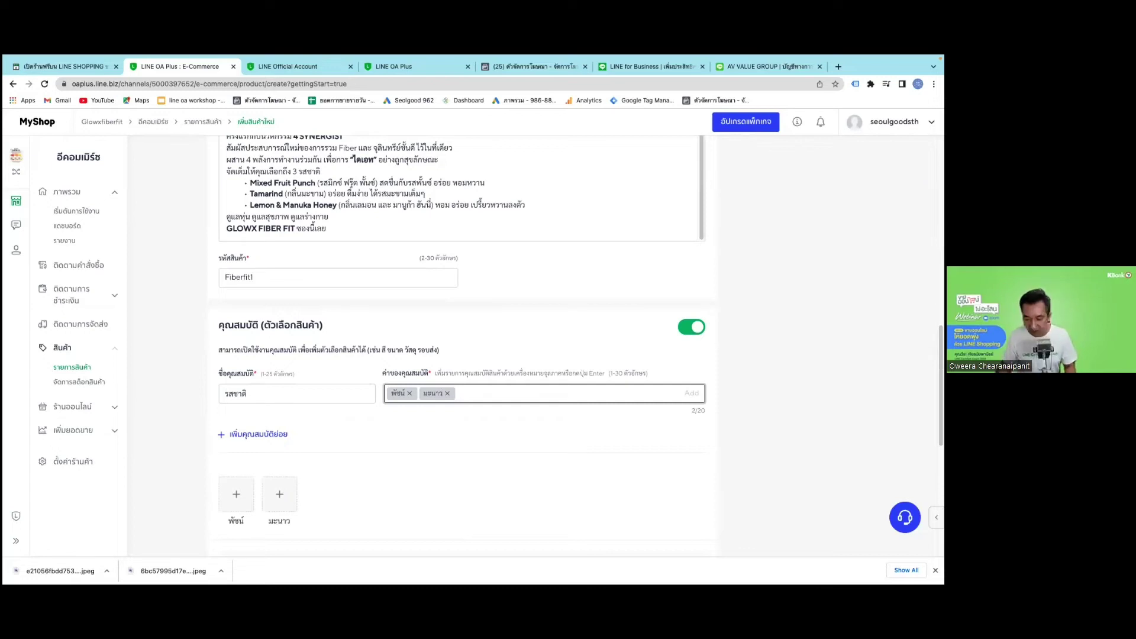
Attach the red box photo to the พันช์ option and the yellow box photo to มะนาว.
click(237, 497)
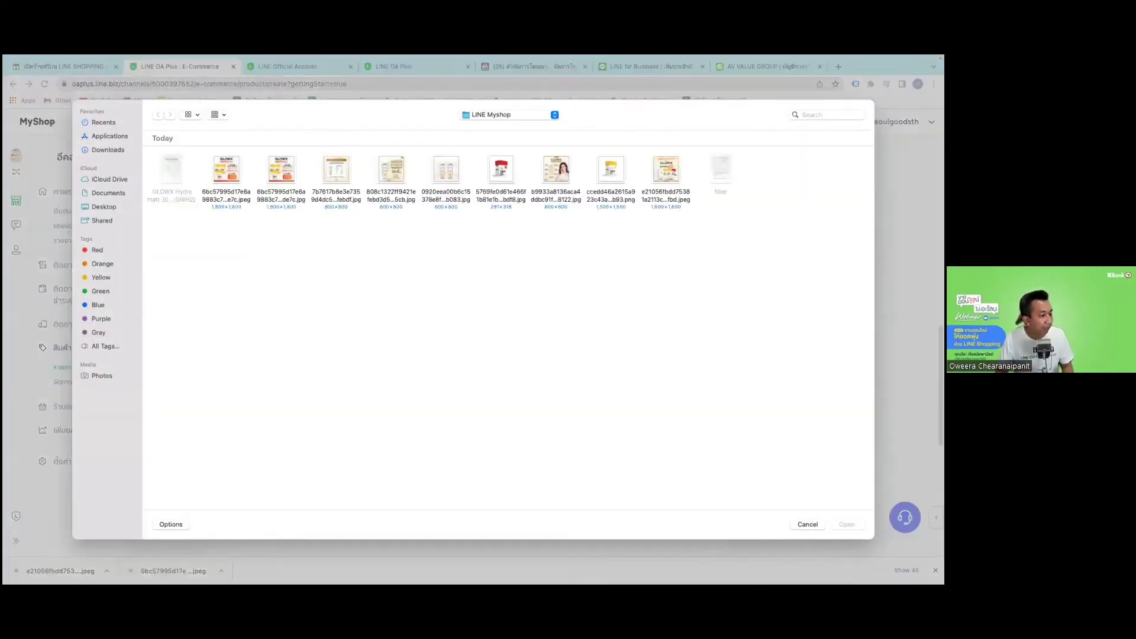
key(Return)
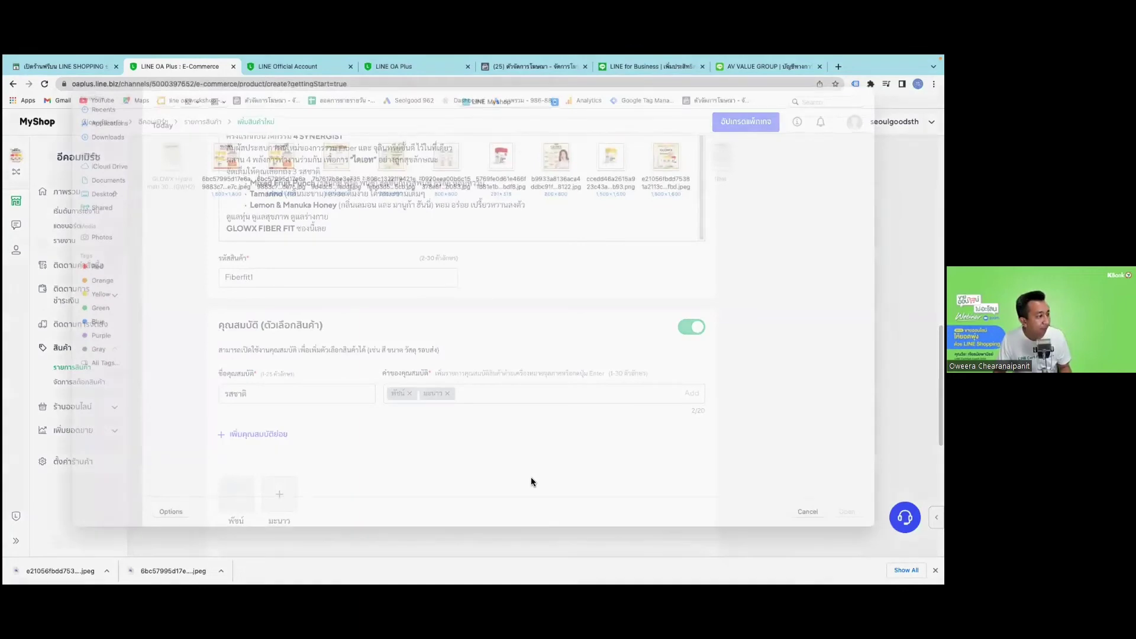
key(Return)
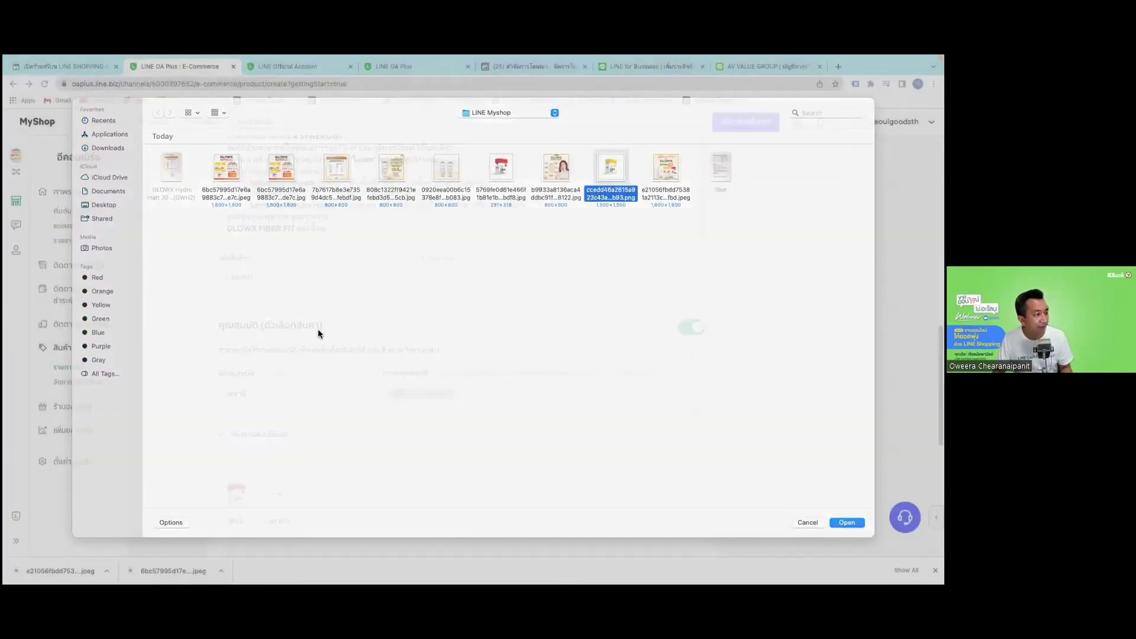
scroll(288, 292, down, 3)
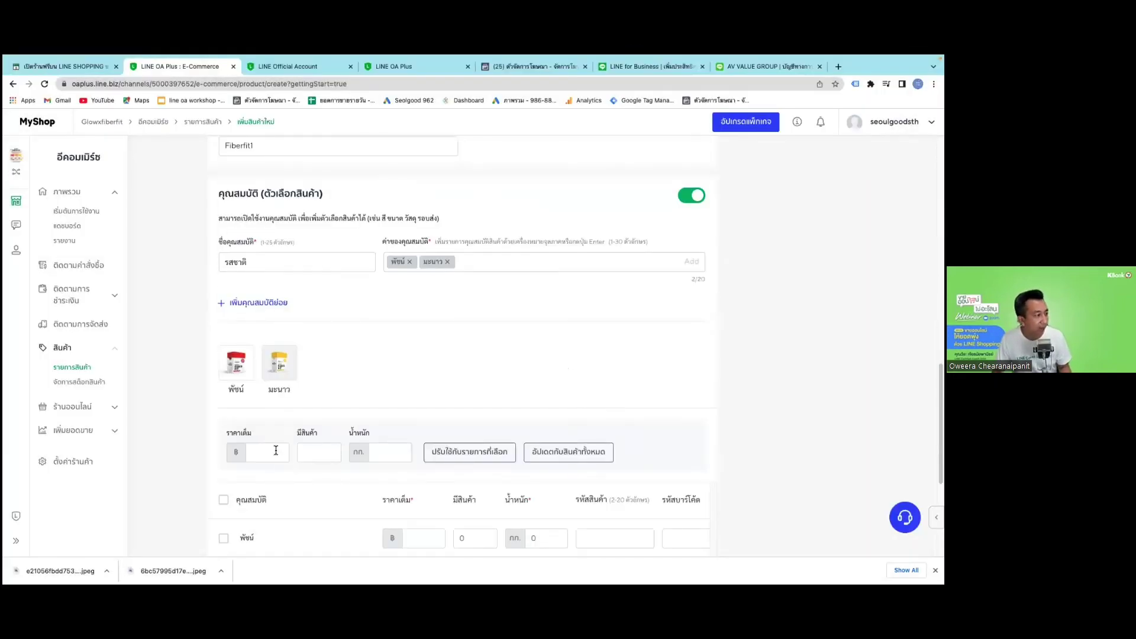
click(282, 451)
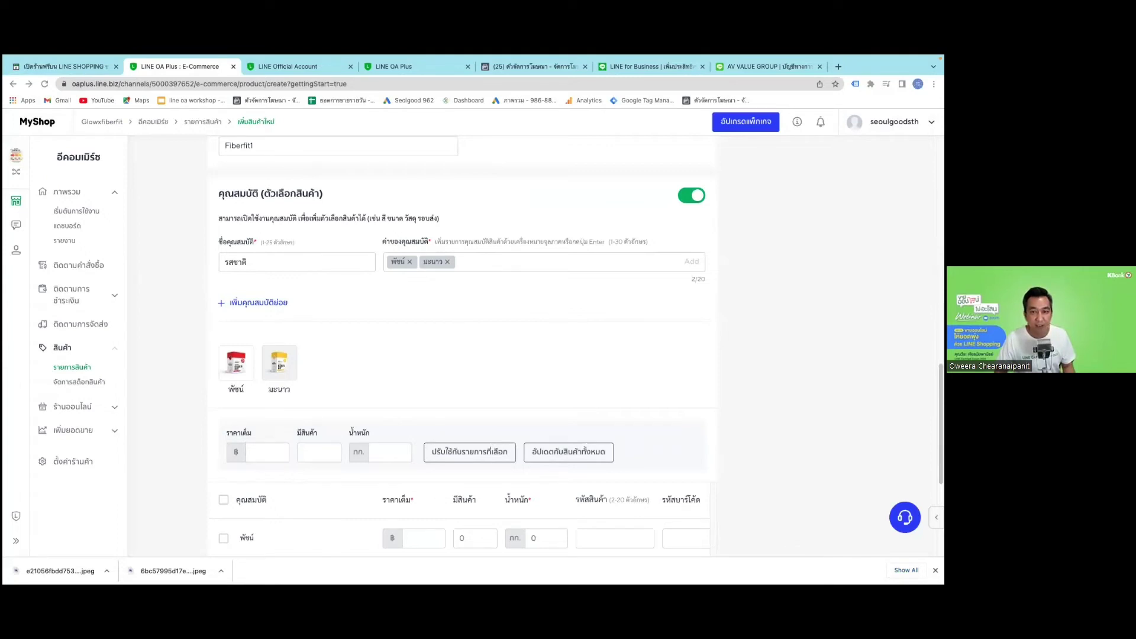
Enter a 495 price and stock of 10 for the พีชน์ and มะนาว variants.
click(271, 452)
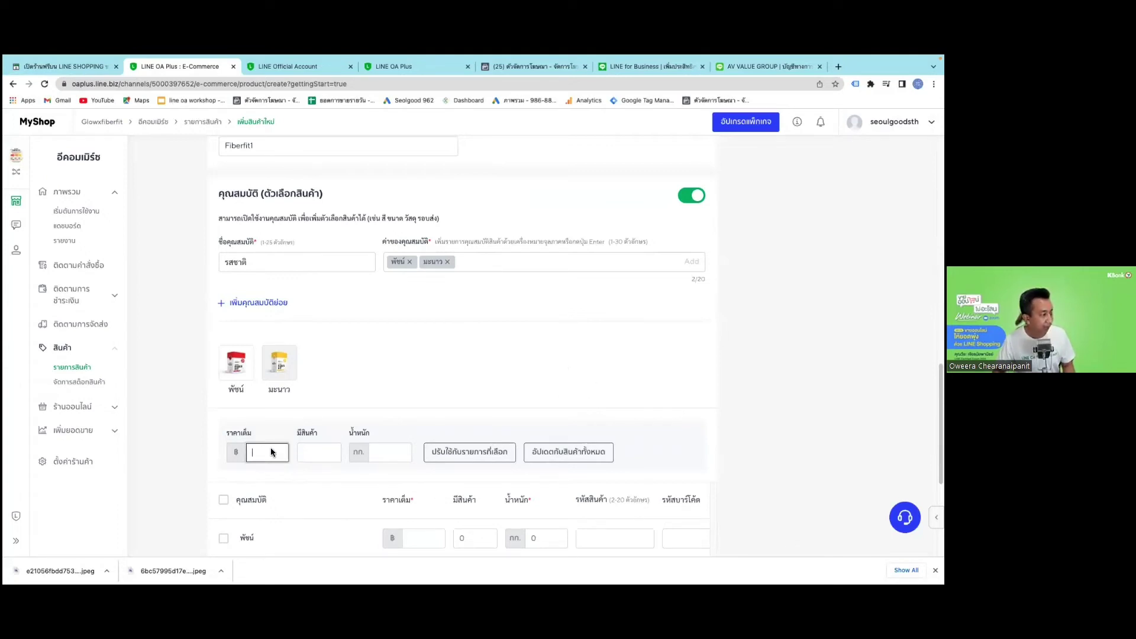
text(495)
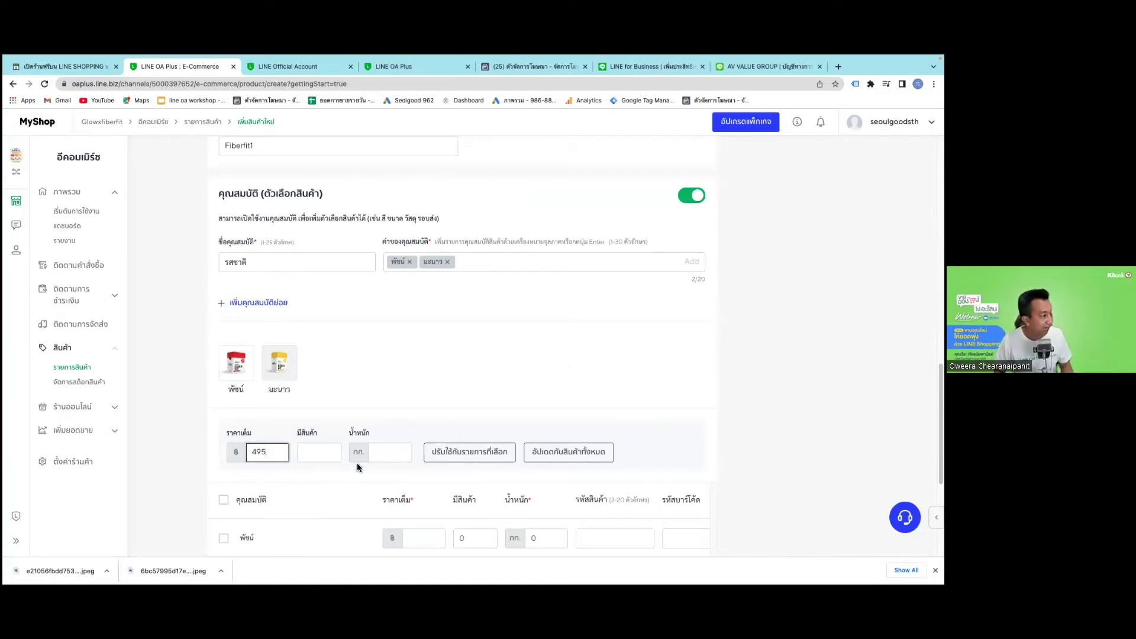
scroll(404, 486, down, 2)
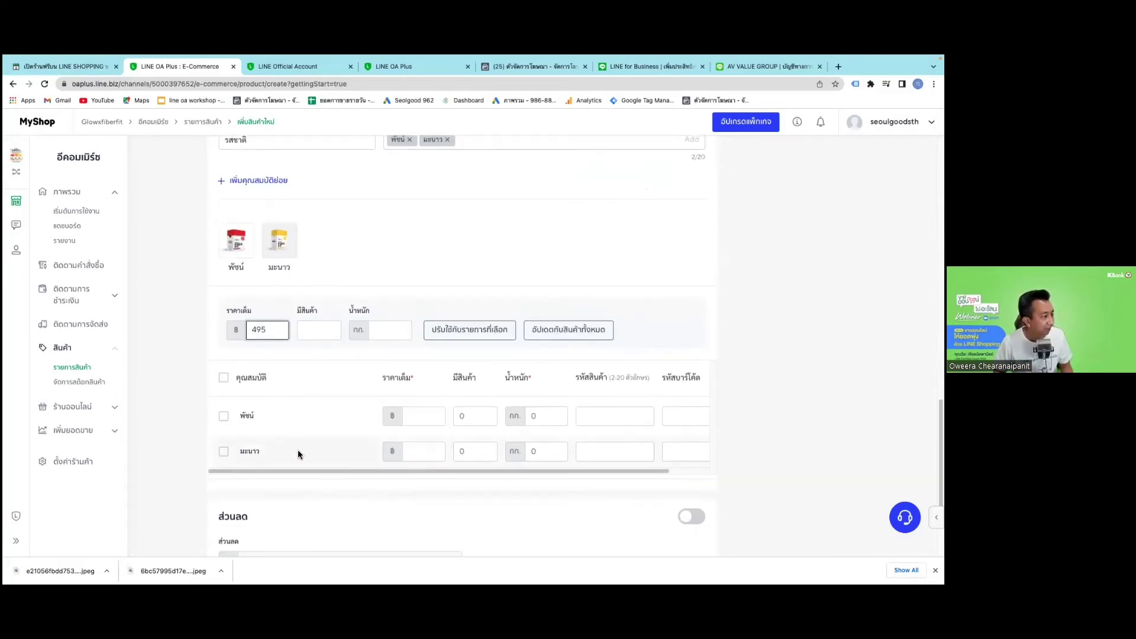
click(270, 386)
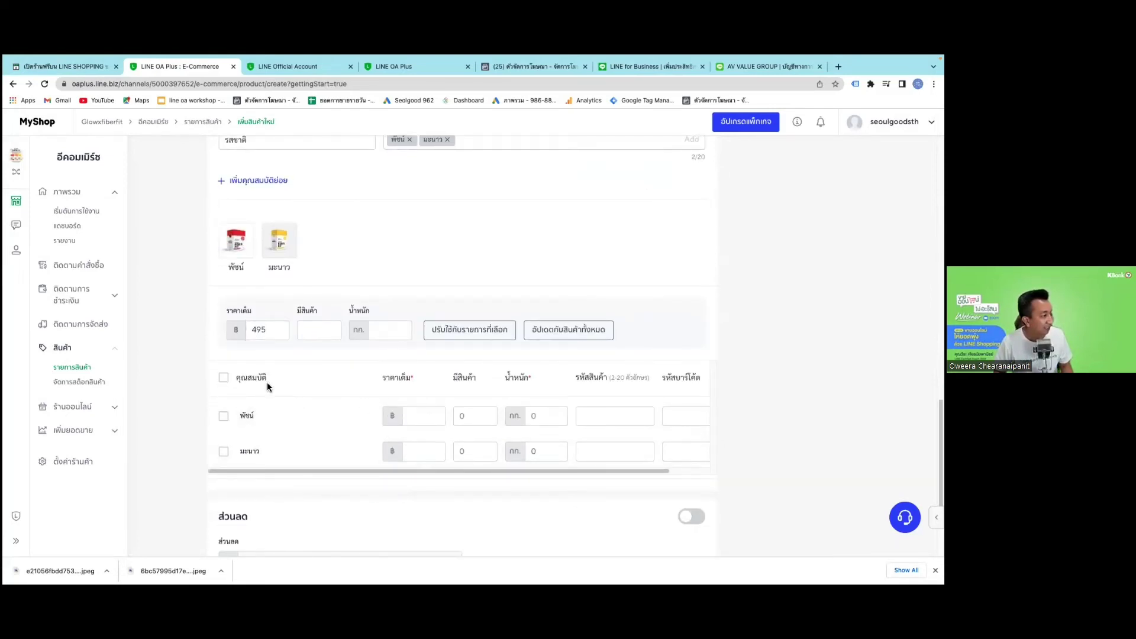
click(418, 421)
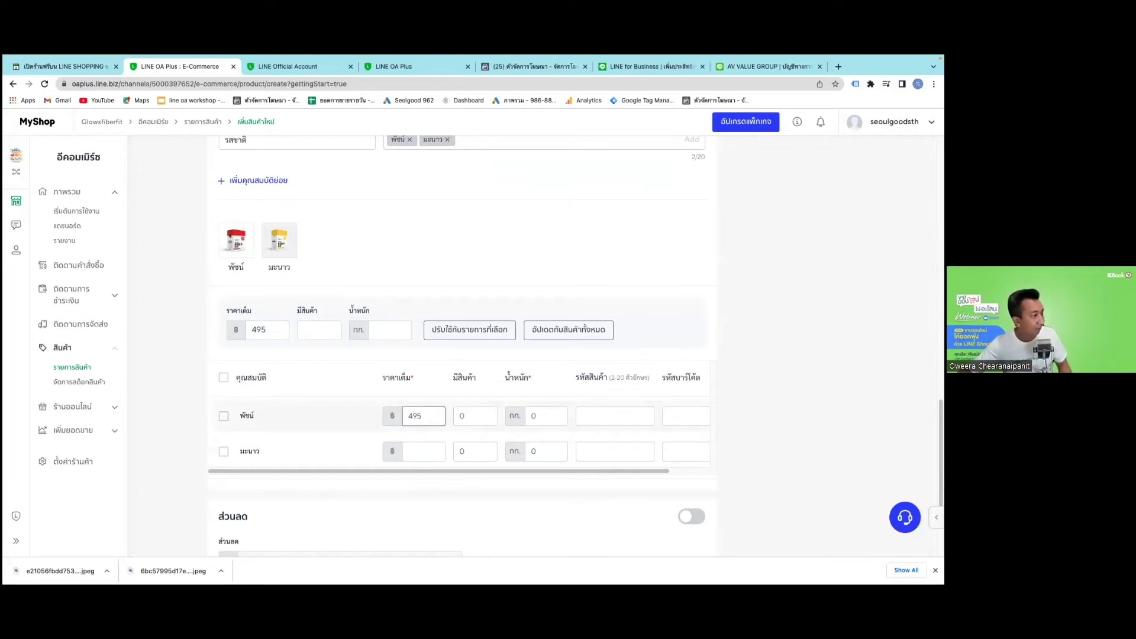
key(Tab)
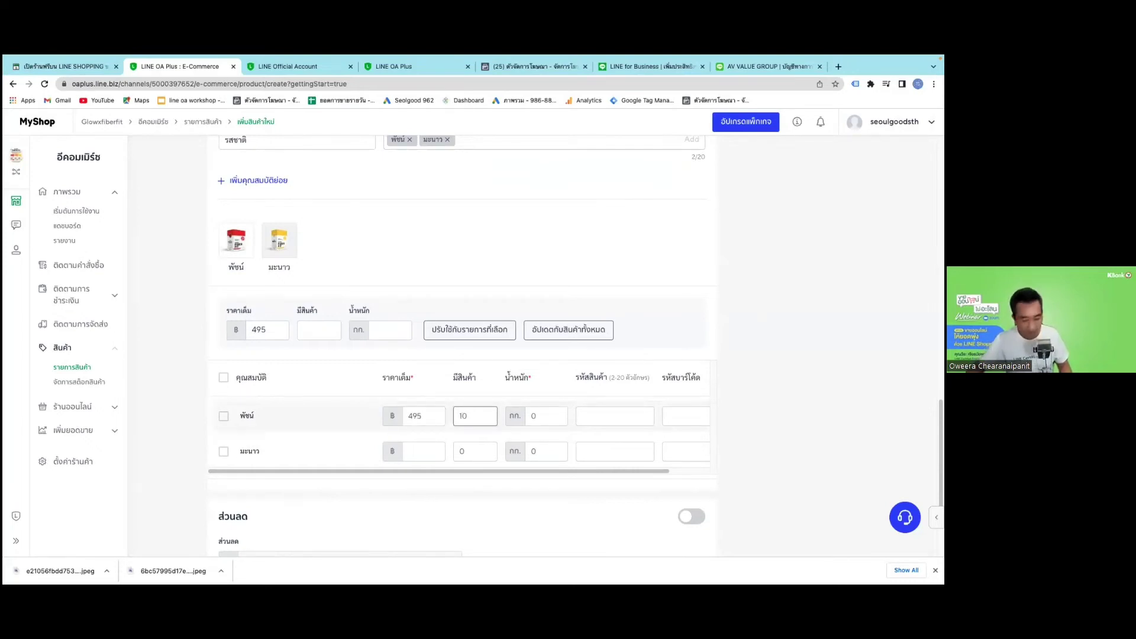
click(410, 445)
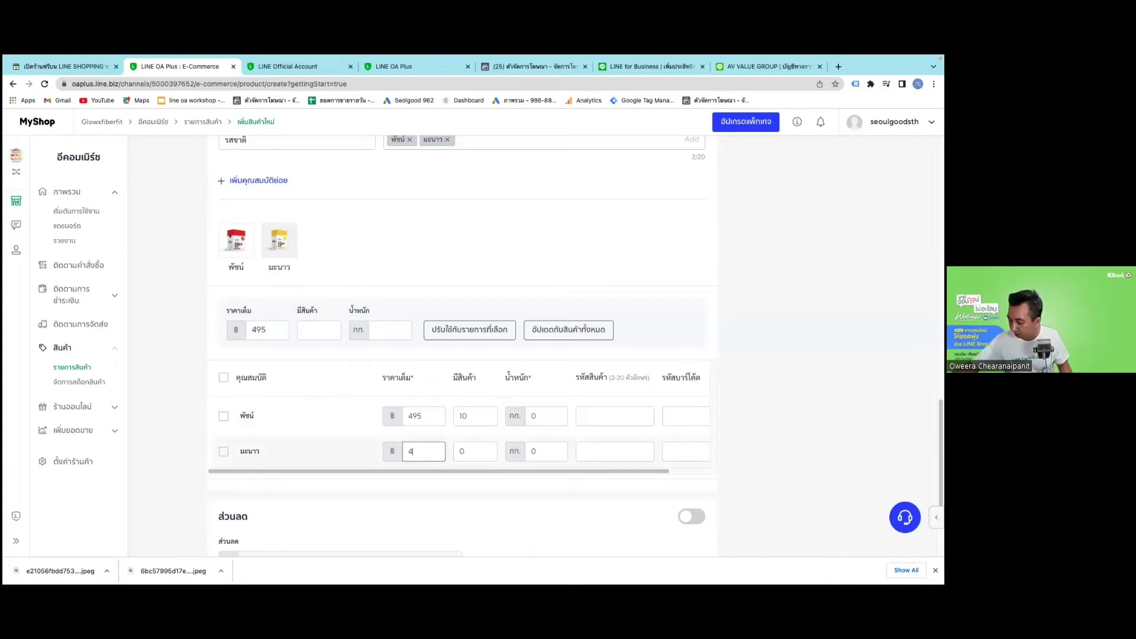
key(Tab)
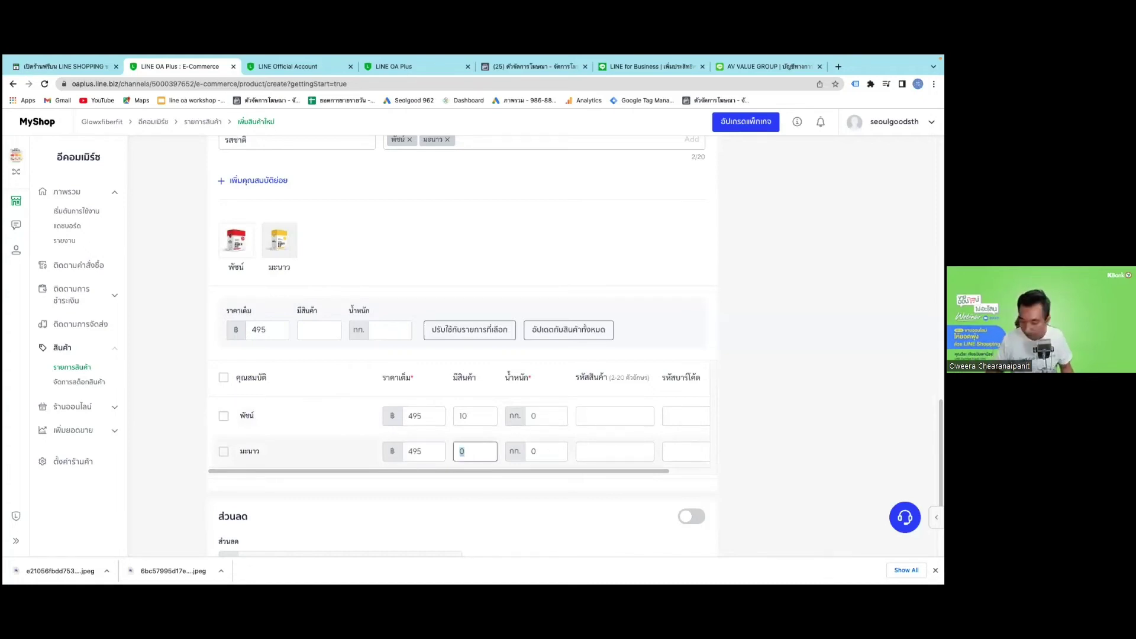
Give both variants a 0.1 kg weight and save the product.
double_click(547, 417)
text(0)
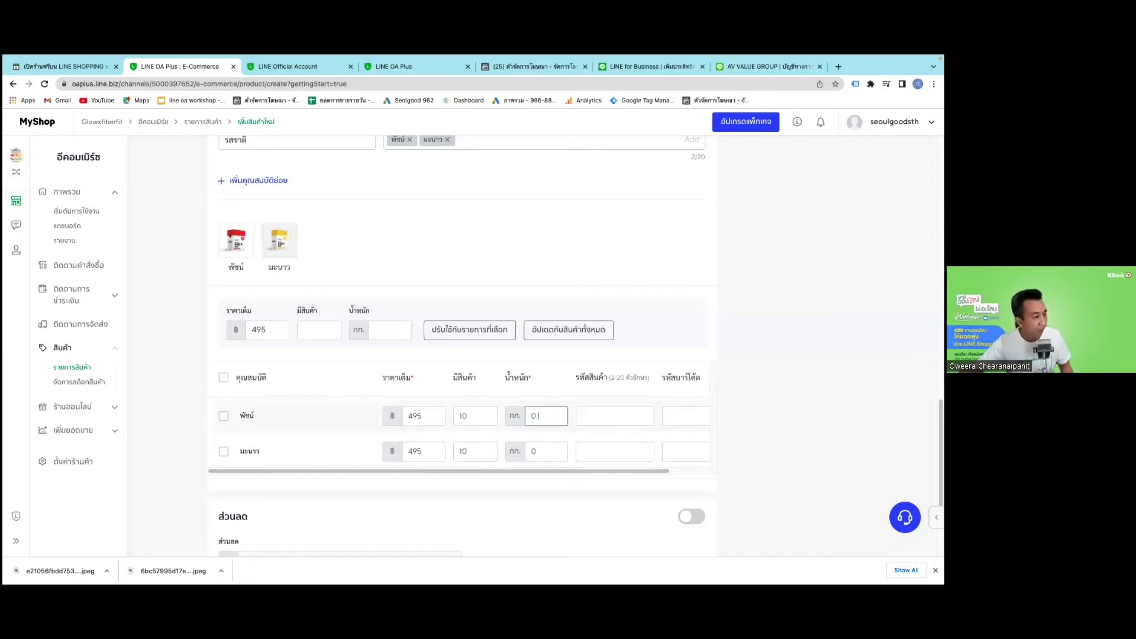
click(552, 453)
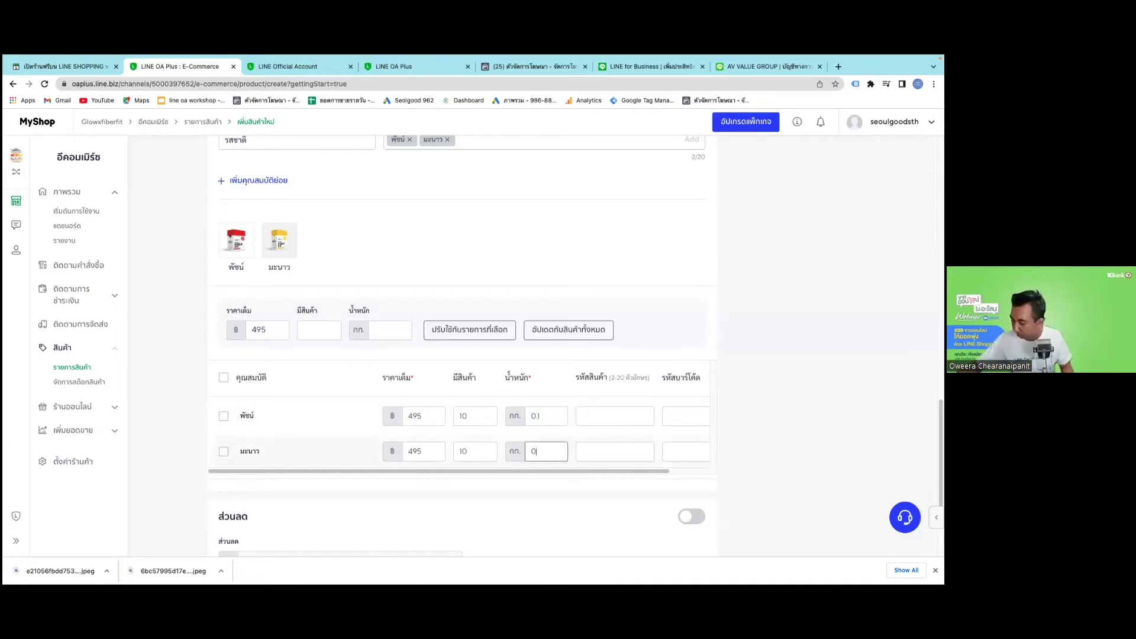
scroll(561, 420, down, 3)
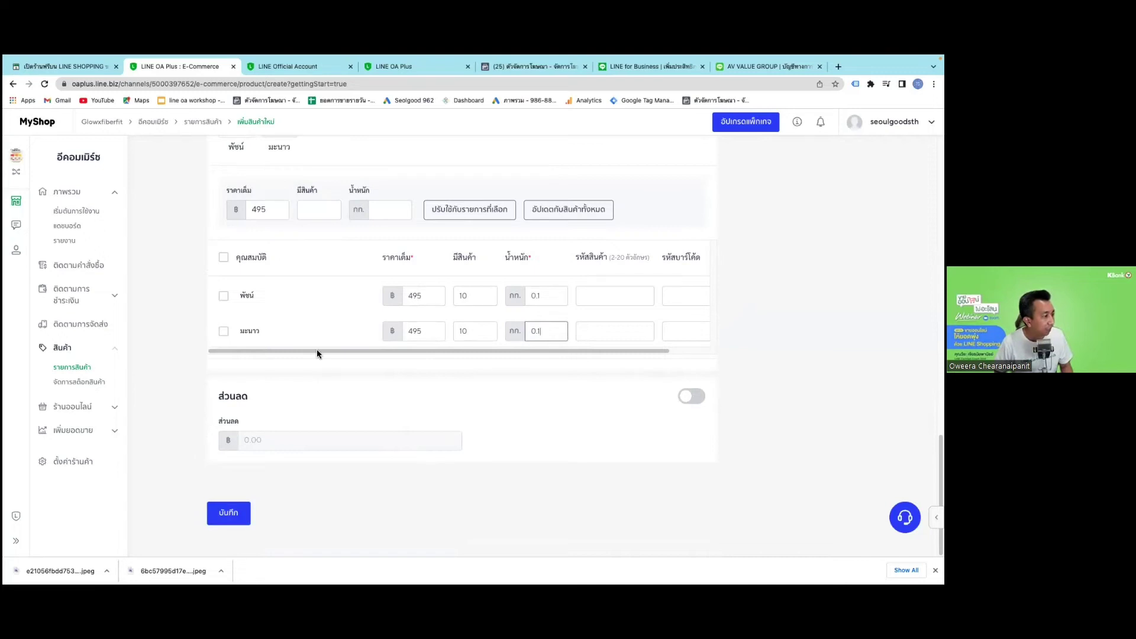
scroll(318, 355, up, 15)
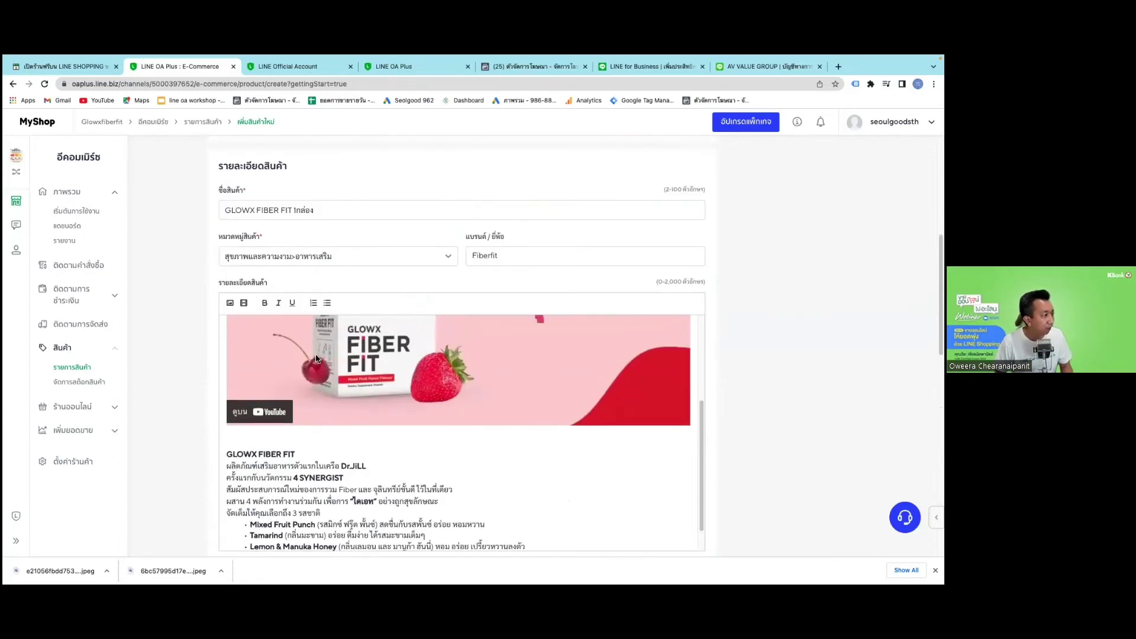
scroll(317, 358, down, 10)
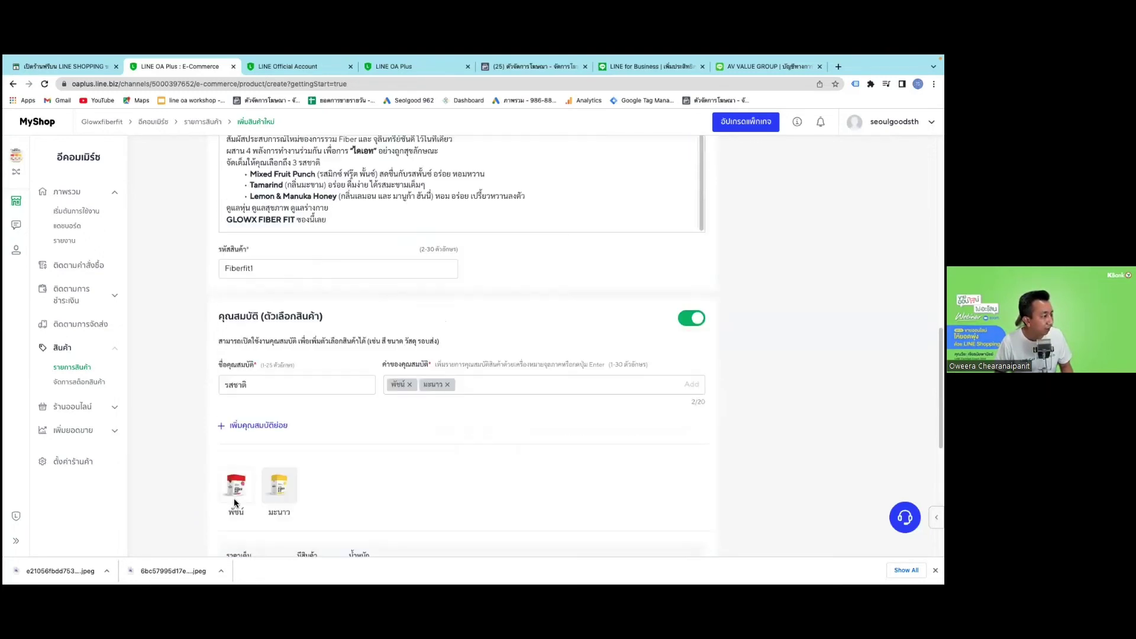
scroll(234, 506, down, 8)
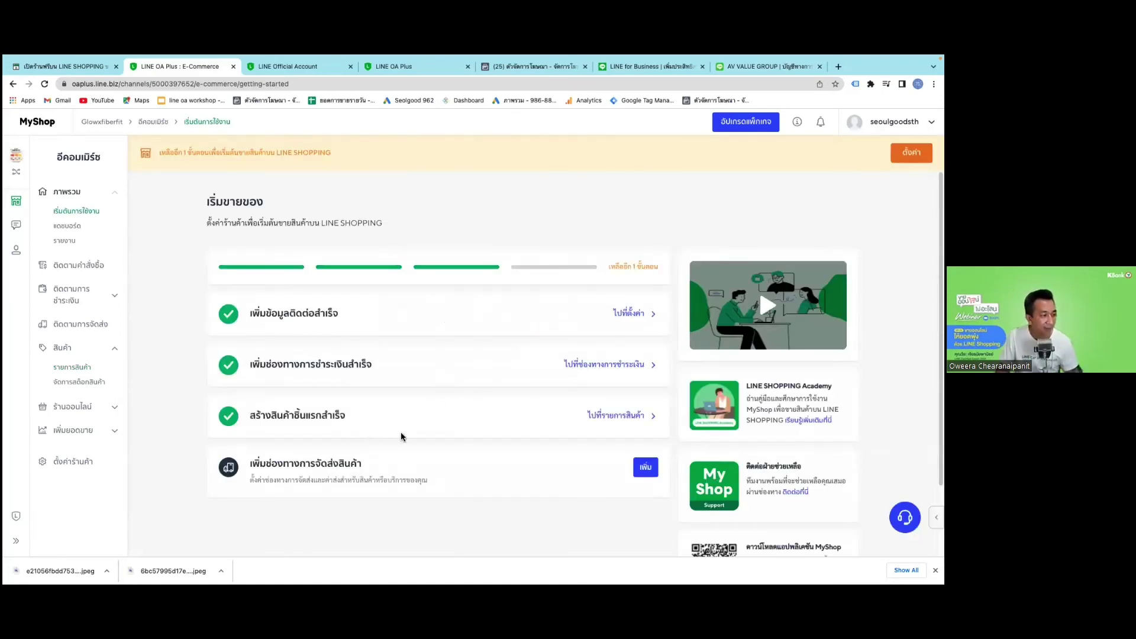
Create a ไปรษณีย์ไทย - EMS shipping option with a fixed 50 baht fee and save it.
click(646, 468)
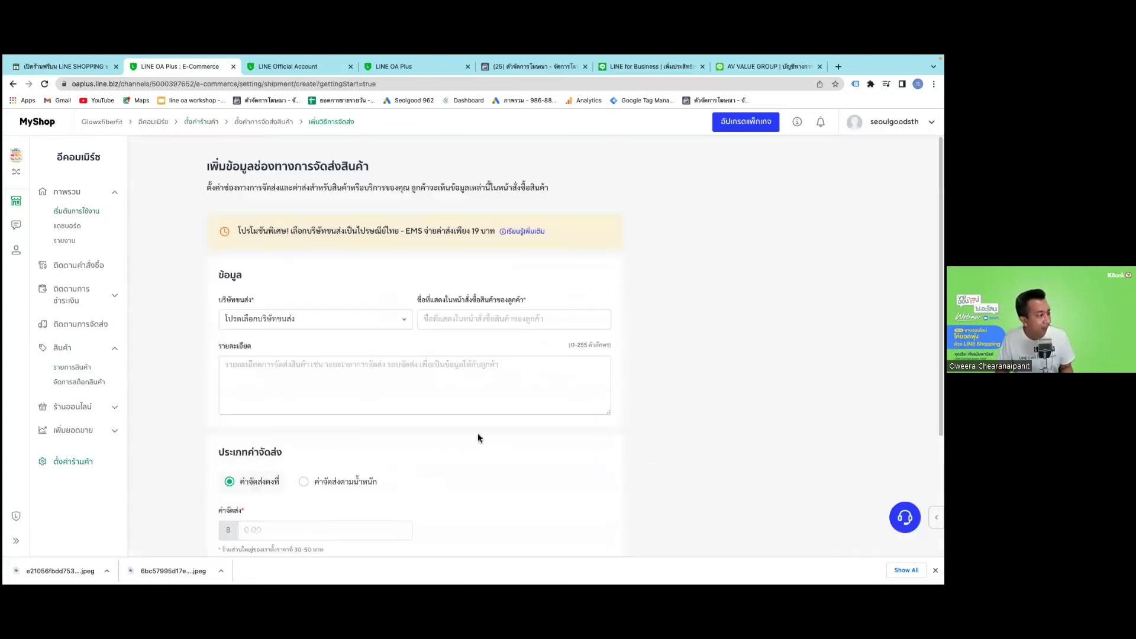
click(362, 327)
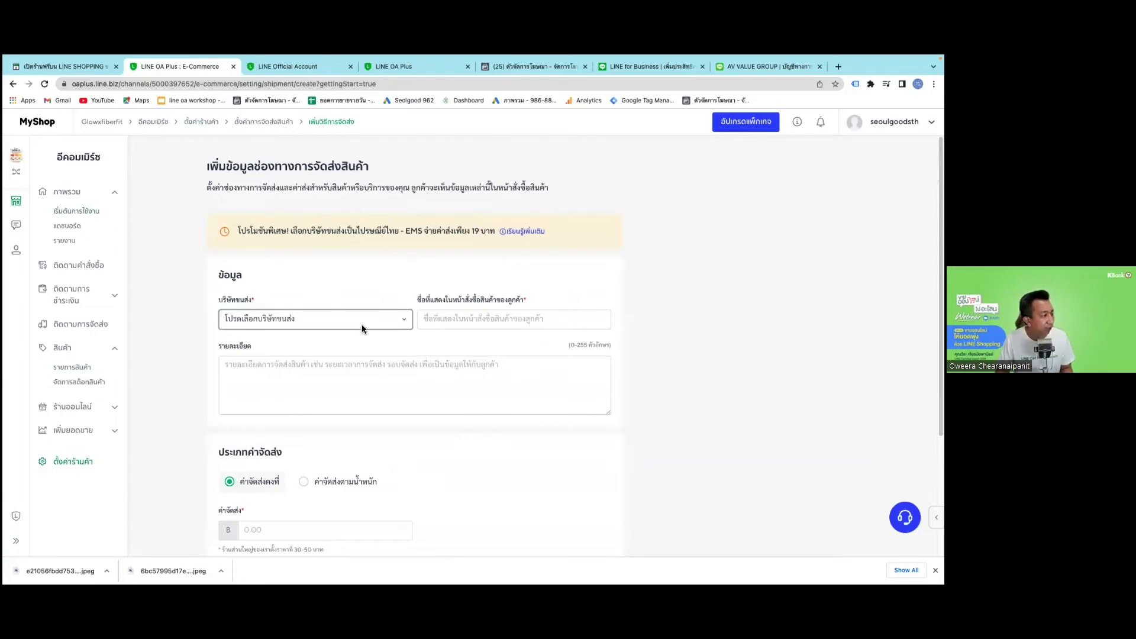
click(328, 335)
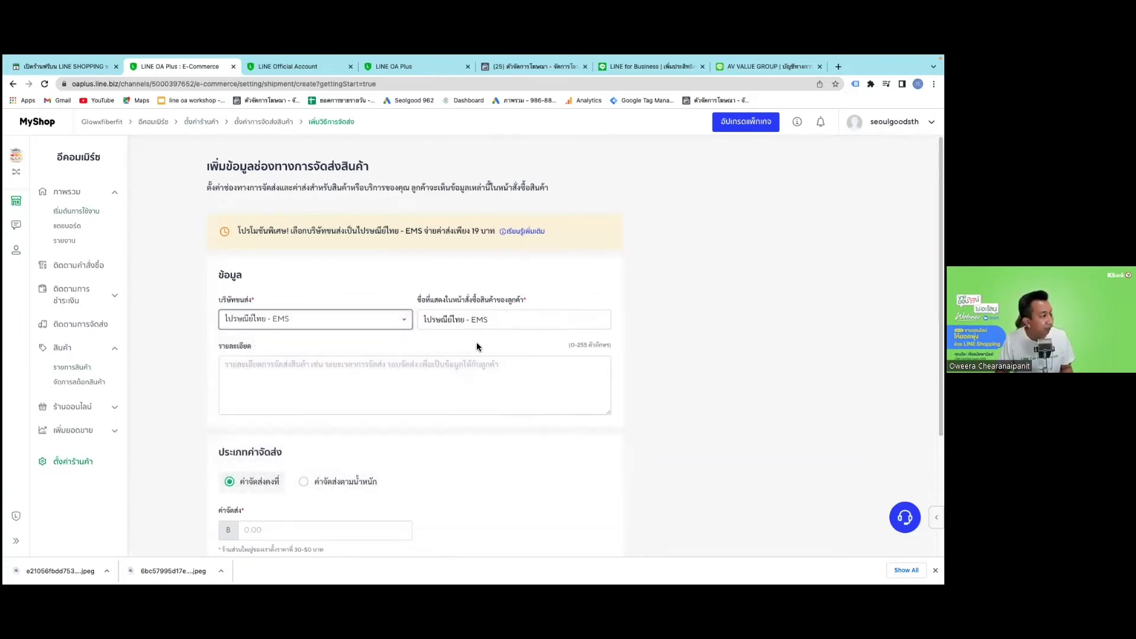
scroll(426, 457, down, 1)
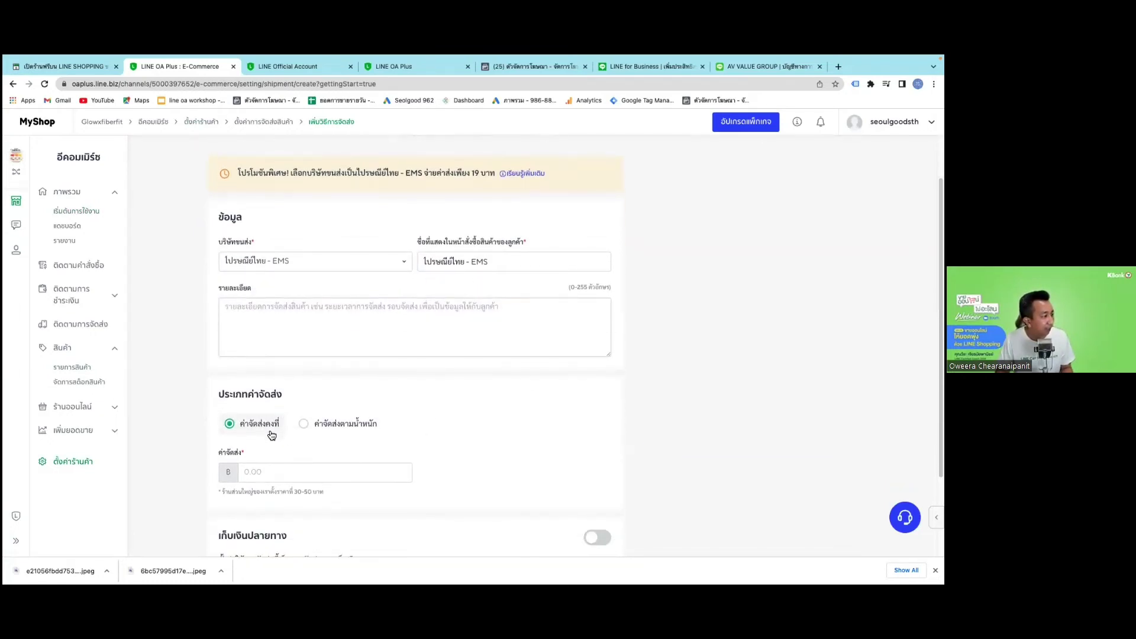
click(286, 471)
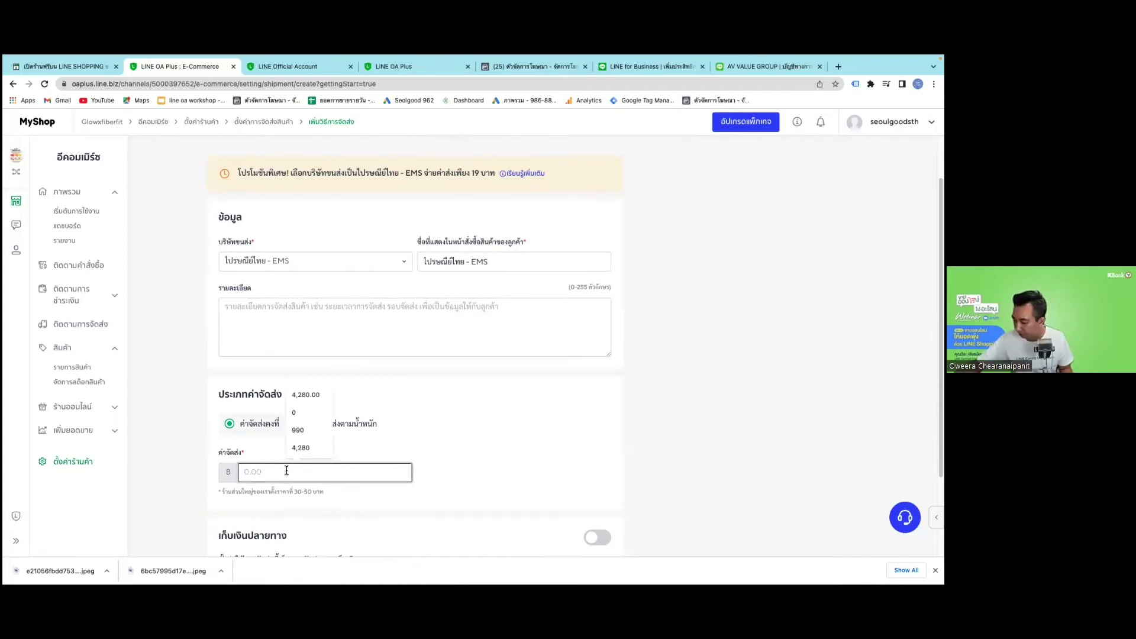
text(50)
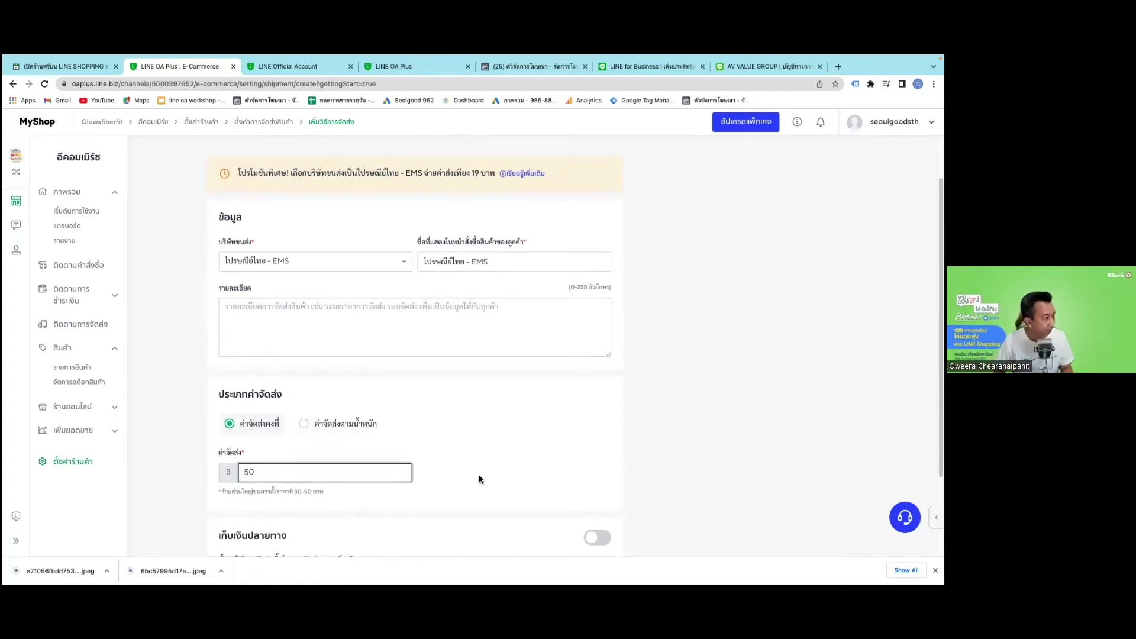
click(478, 475)
scroll(474, 487, down, 2)
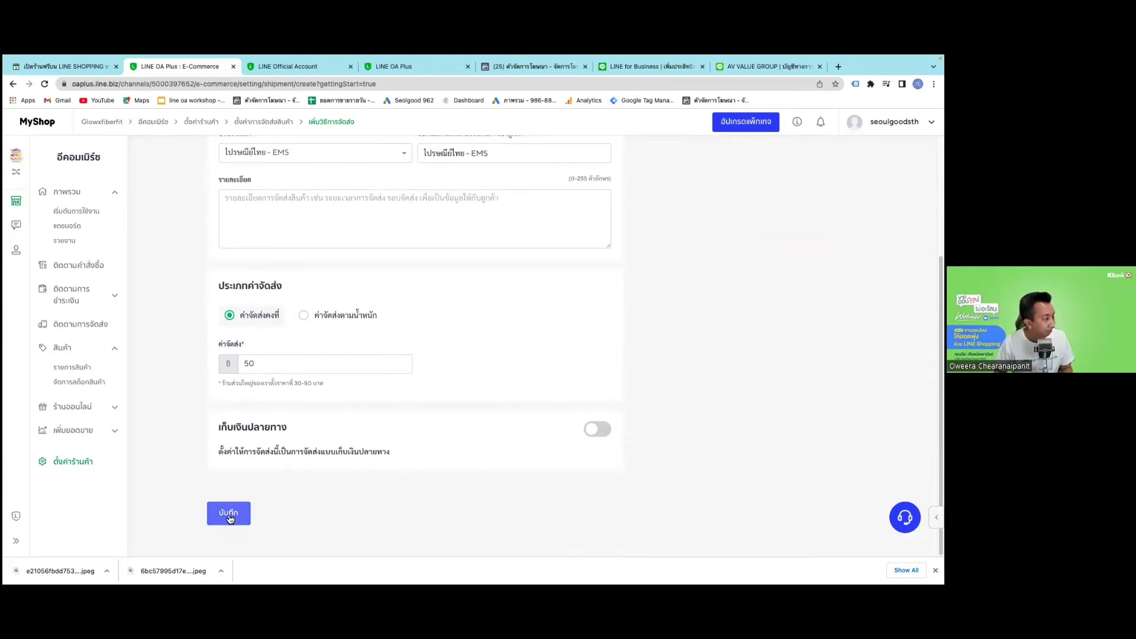
click(230, 517)
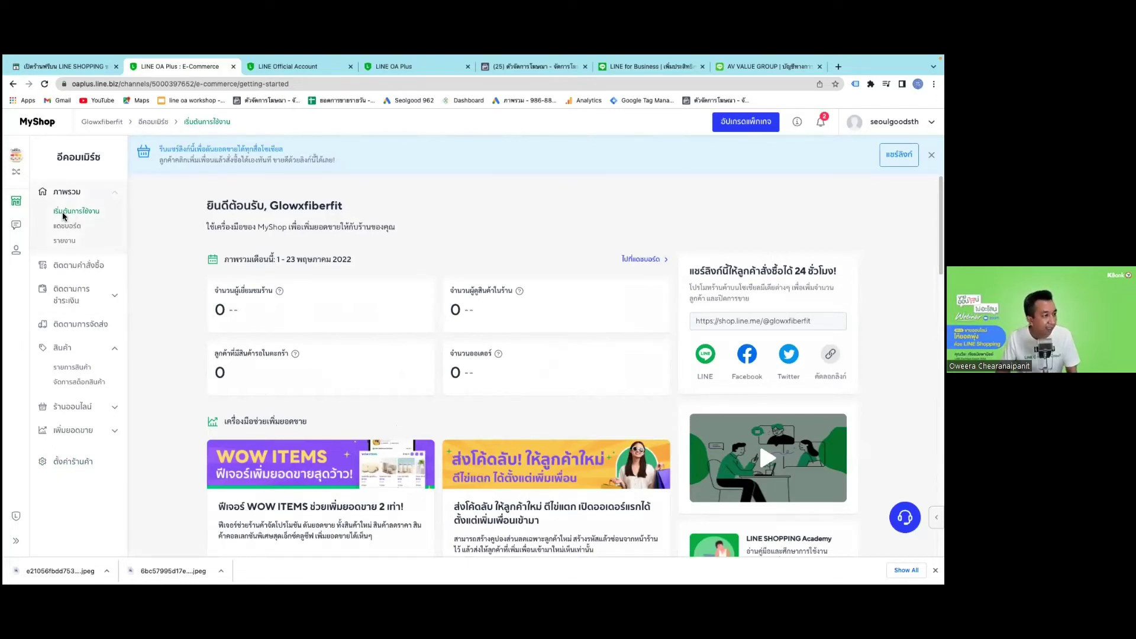
click(67, 227)
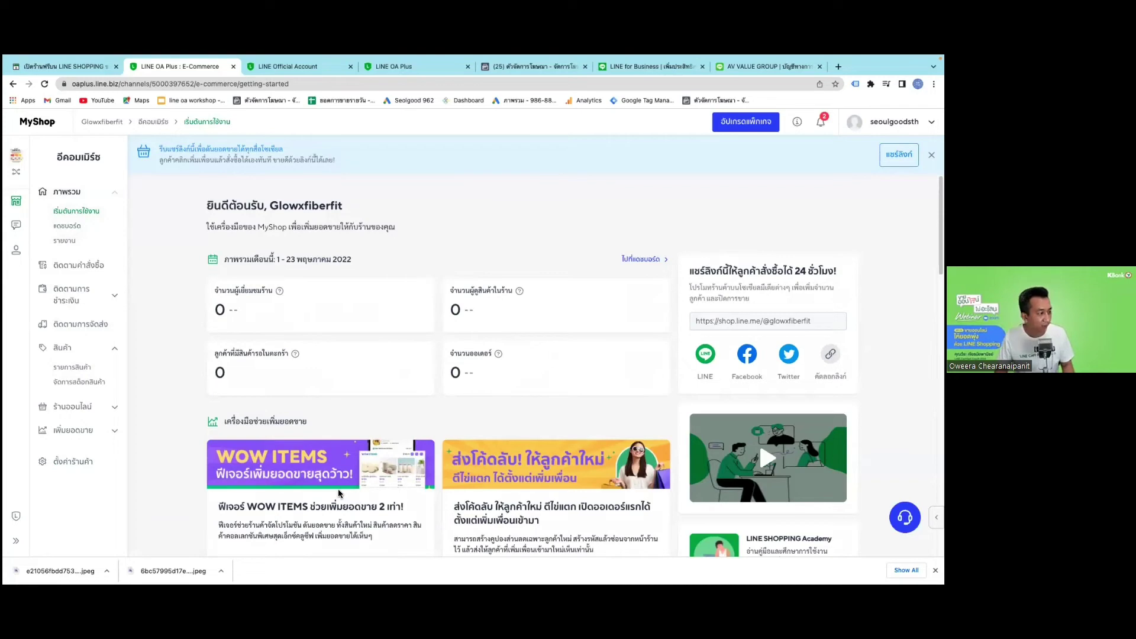
scroll(284, 491, down, 1)
scroll(285, 490, down, 5)
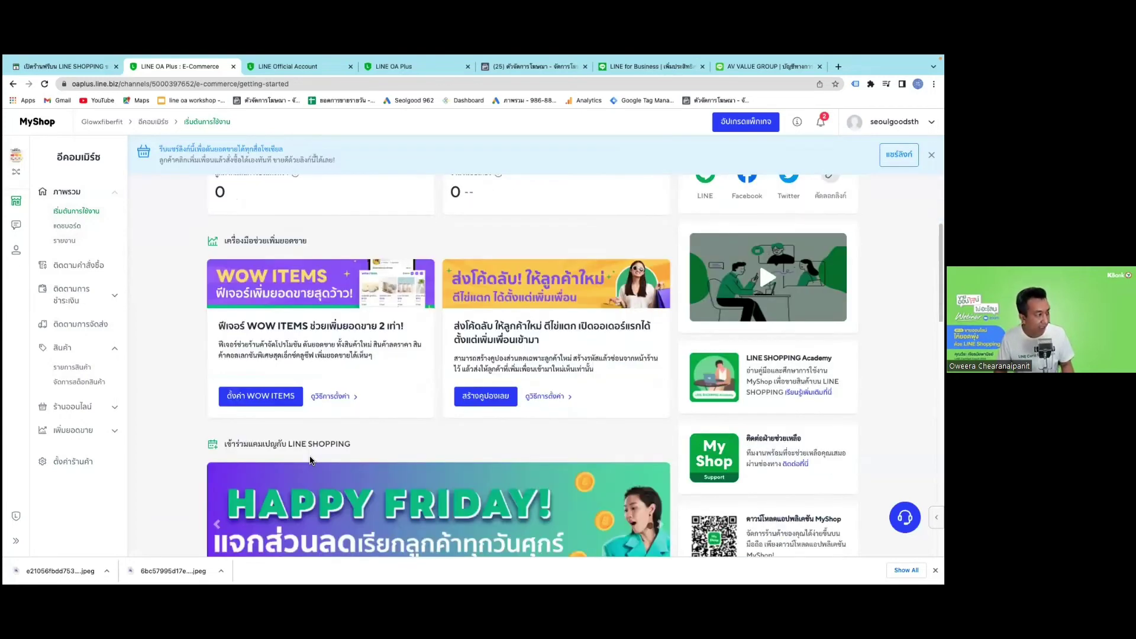
scroll(273, 421, up, 2)
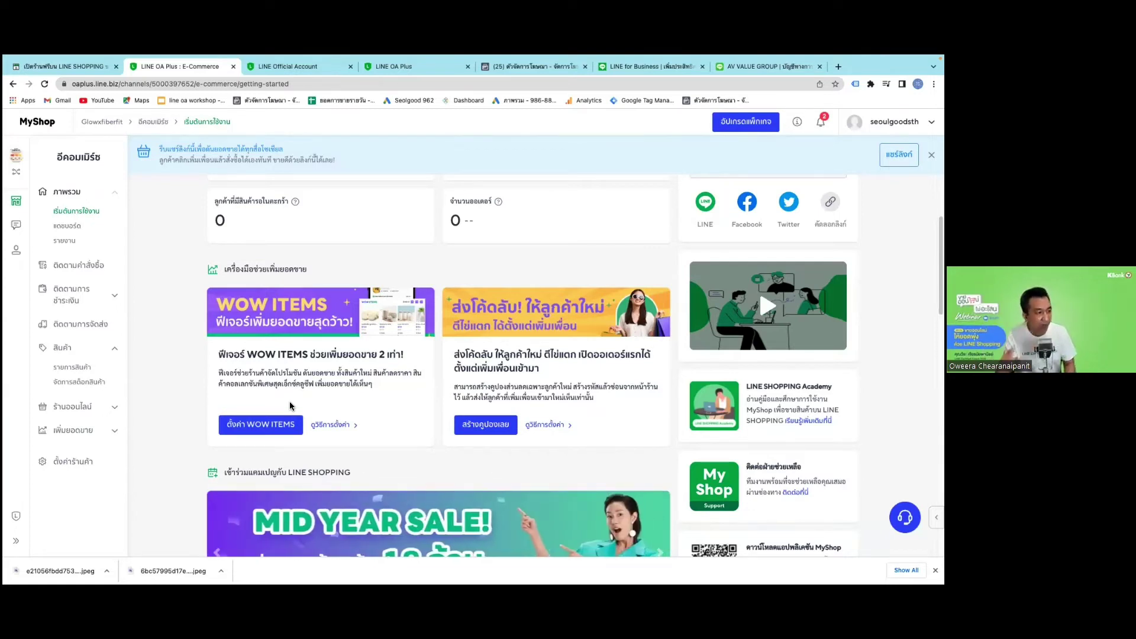
scroll(488, 421, down, 1)
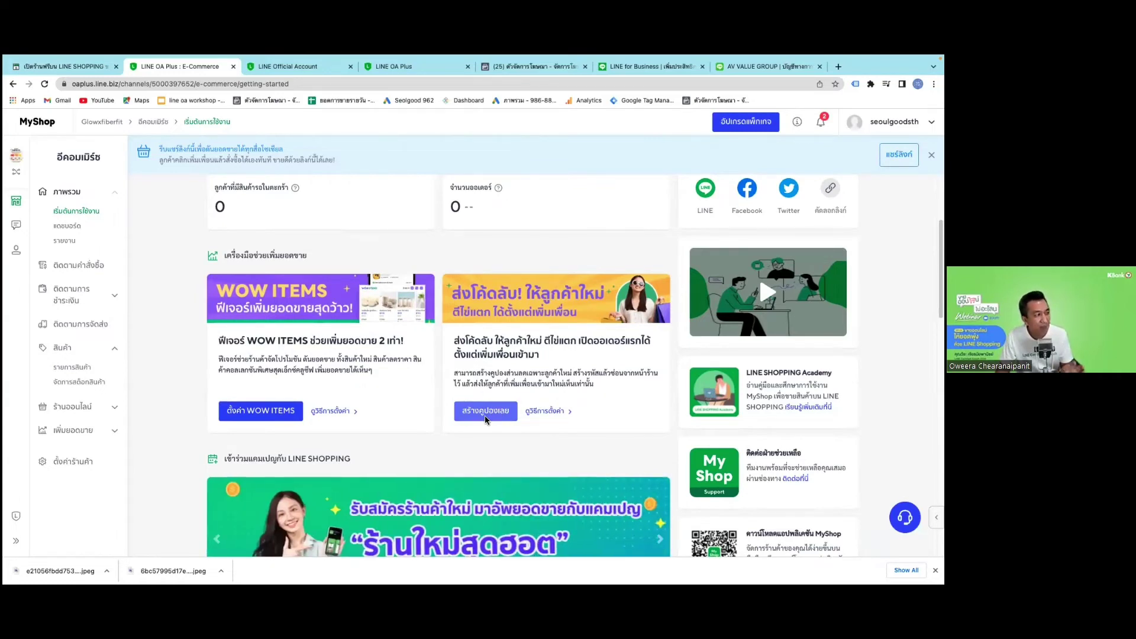
scroll(430, 418, down, 3)
scroll(431, 414, down, 5)
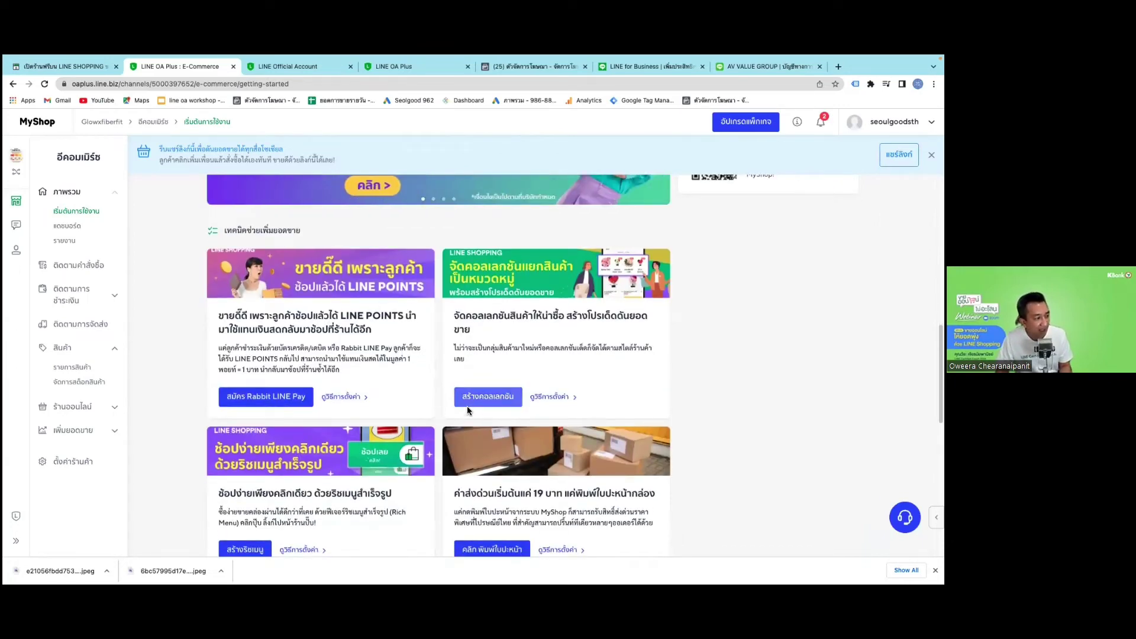
scroll(491, 402, down, 1)
scroll(491, 408, down, 4)
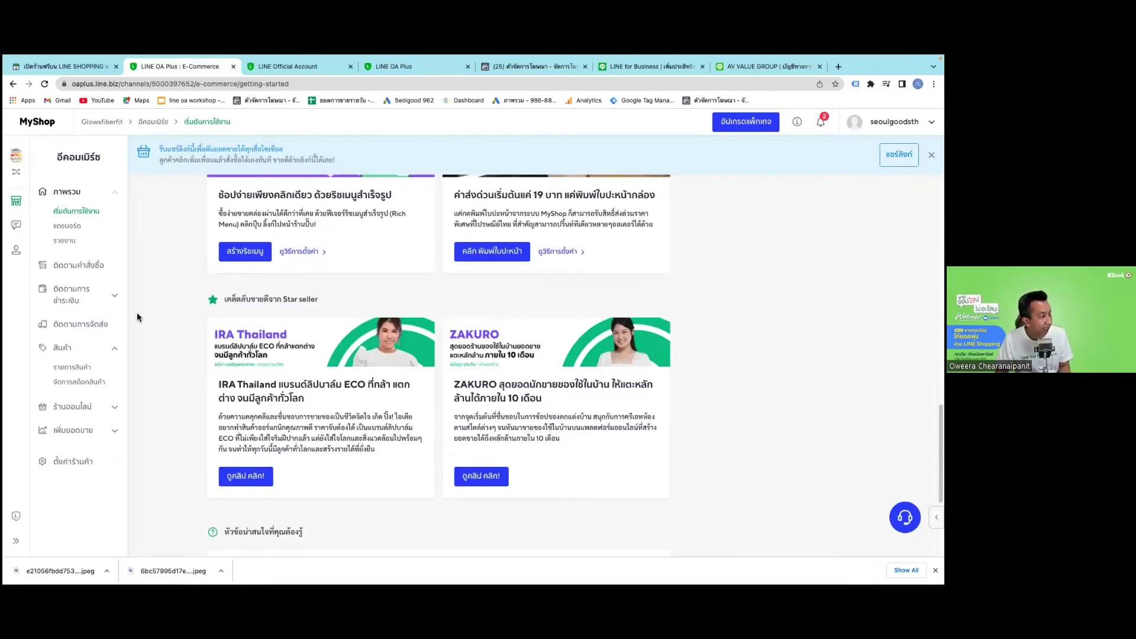
scroll(134, 312, up, 3)
scroll(69, 227, up, 7)
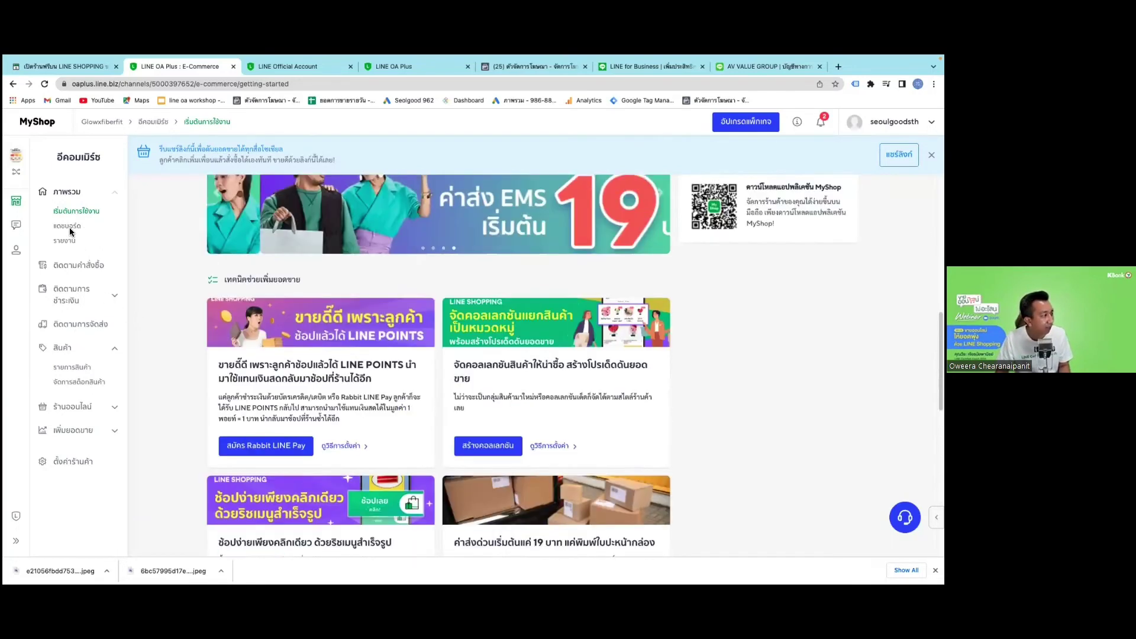
scroll(61, 229, up, 3)
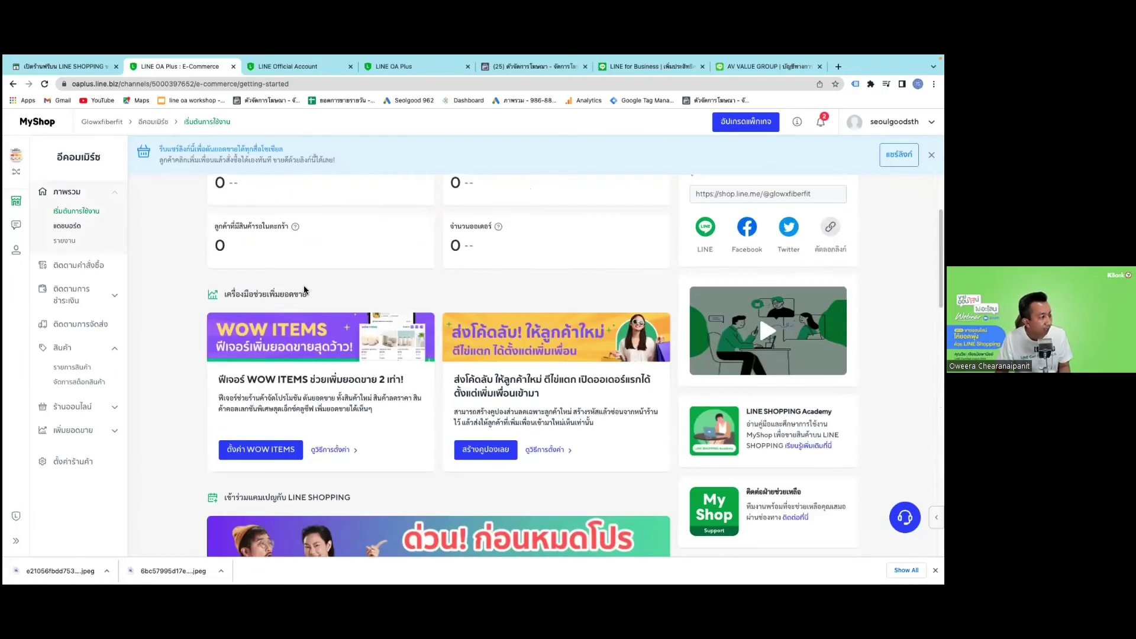
Review the dashboard, sales reports, order tracking and the Rabbit LINE Pay, bank-transfer and COD payment pages.
click(65, 225)
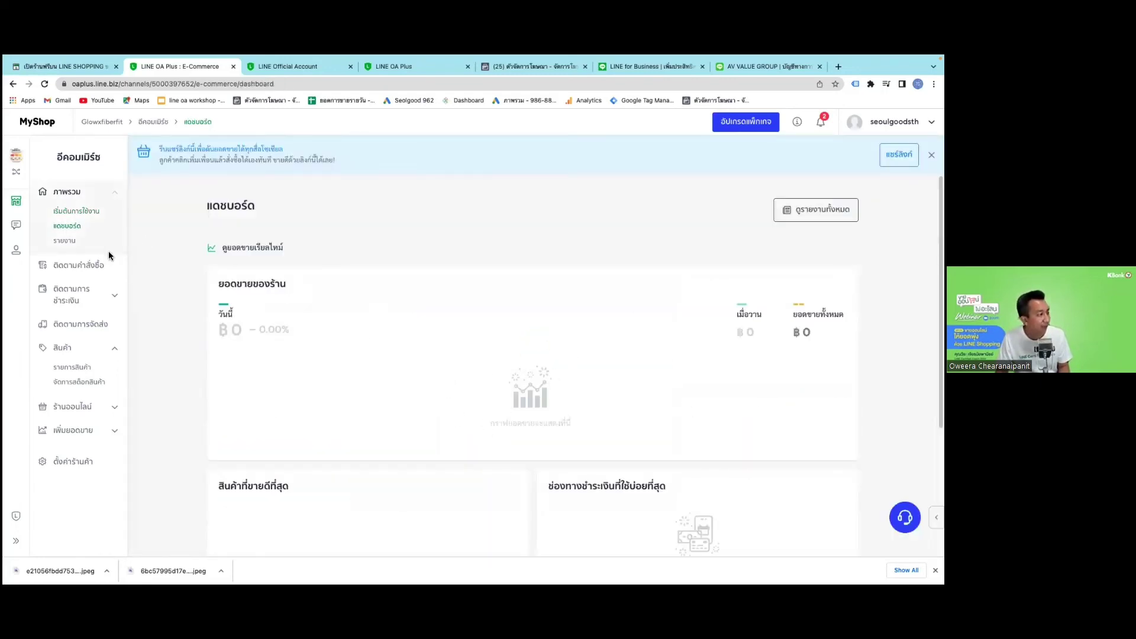
click(65, 241)
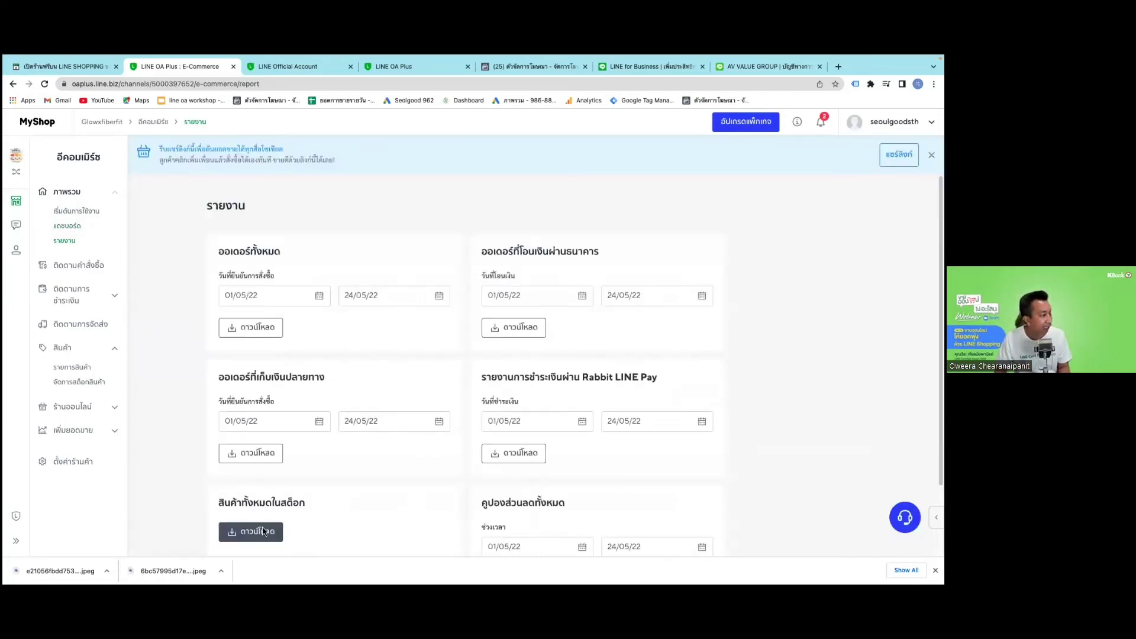
click(85, 264)
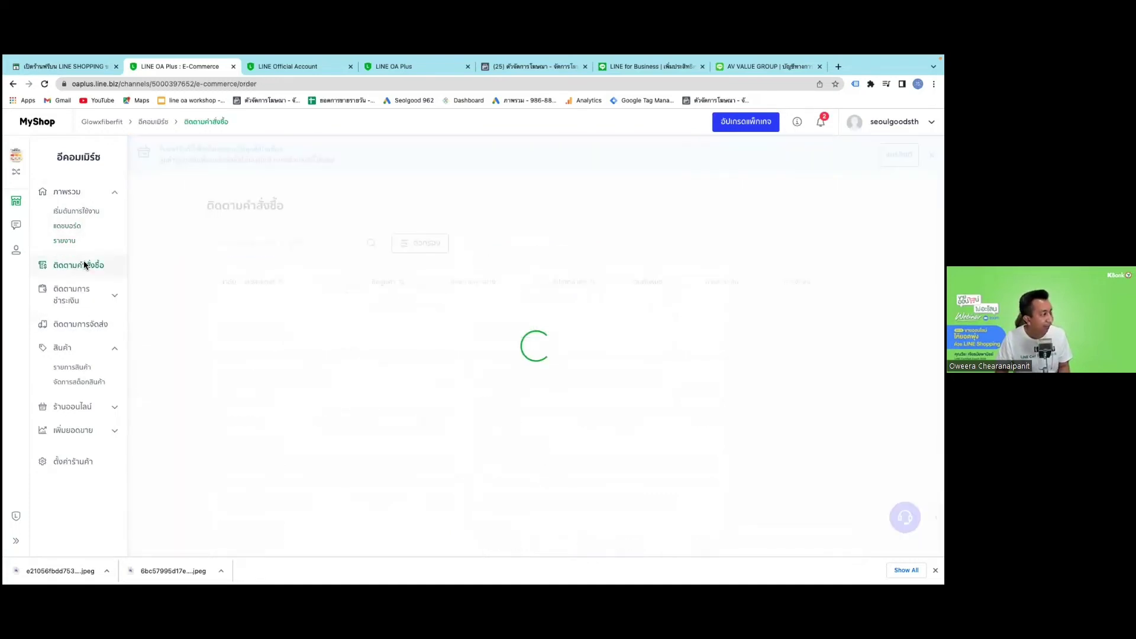
click(80, 304)
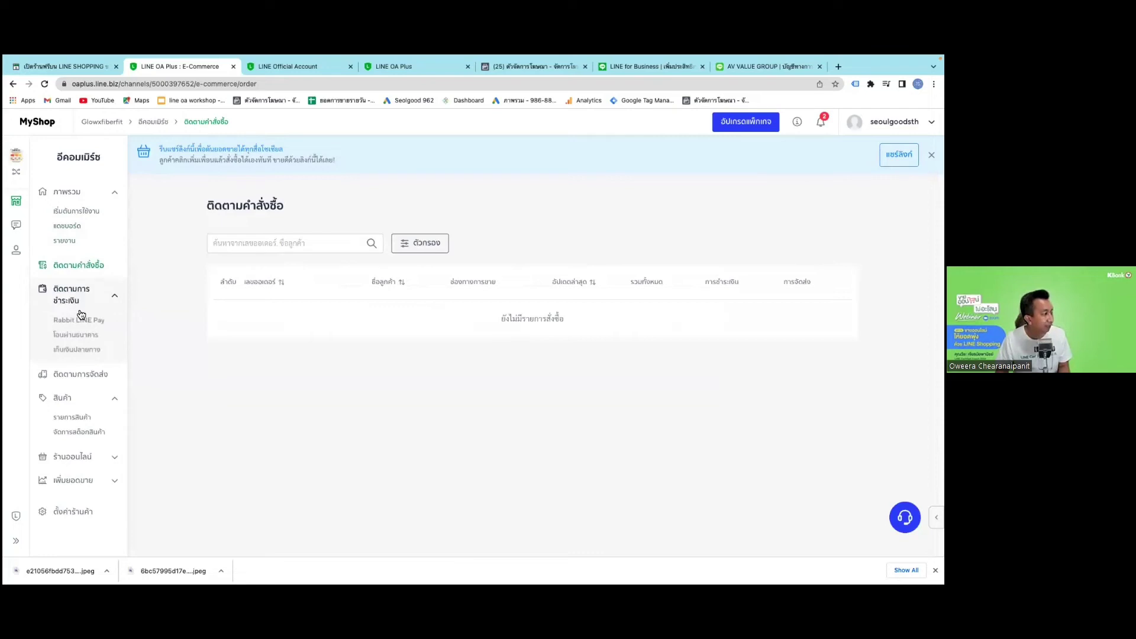
click(81, 322)
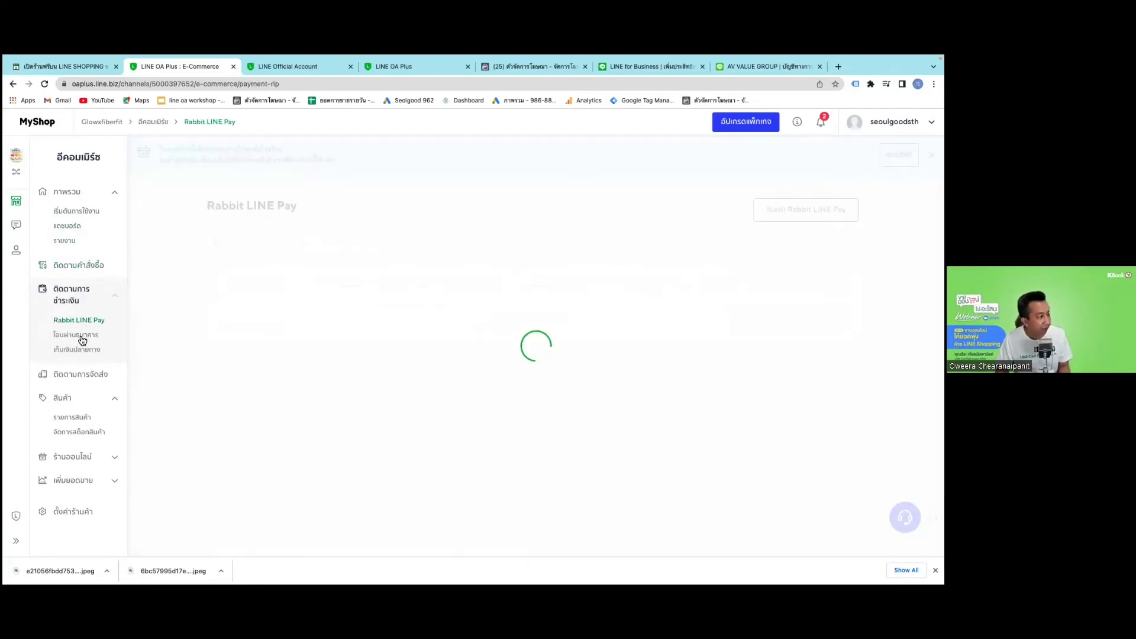
click(80, 335)
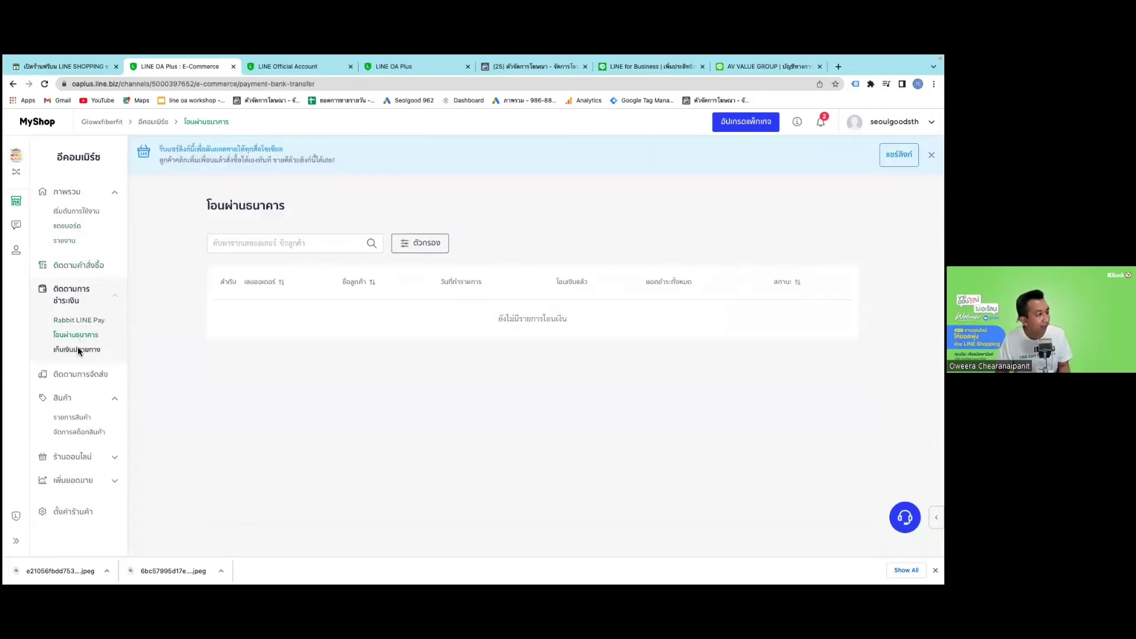
click(77, 347)
click(81, 322)
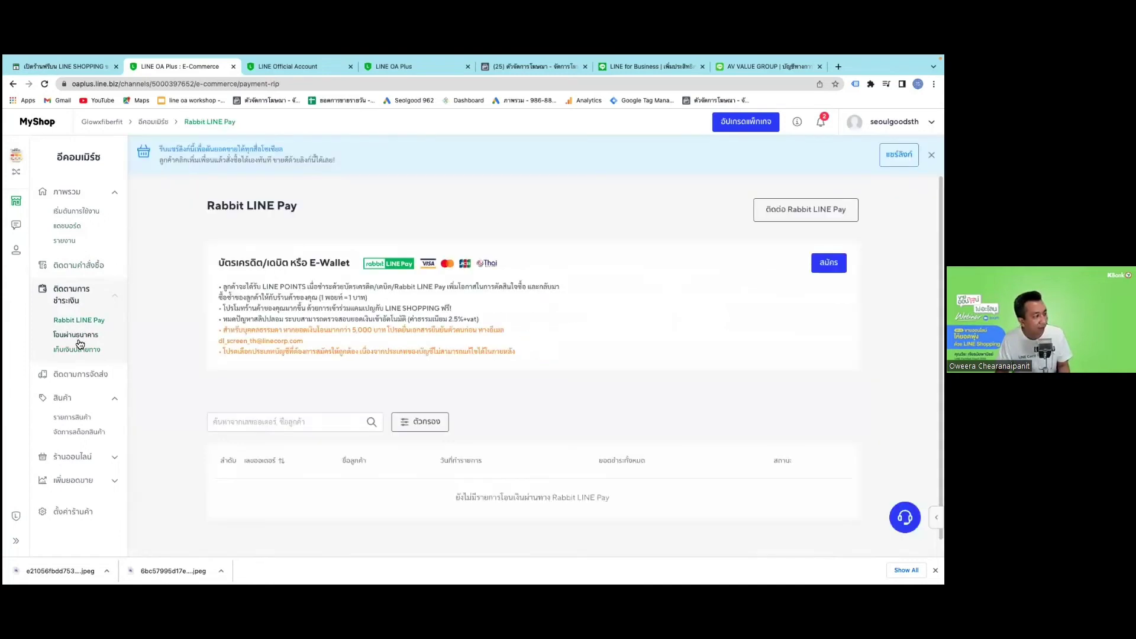
click(76, 336)
click(80, 349)
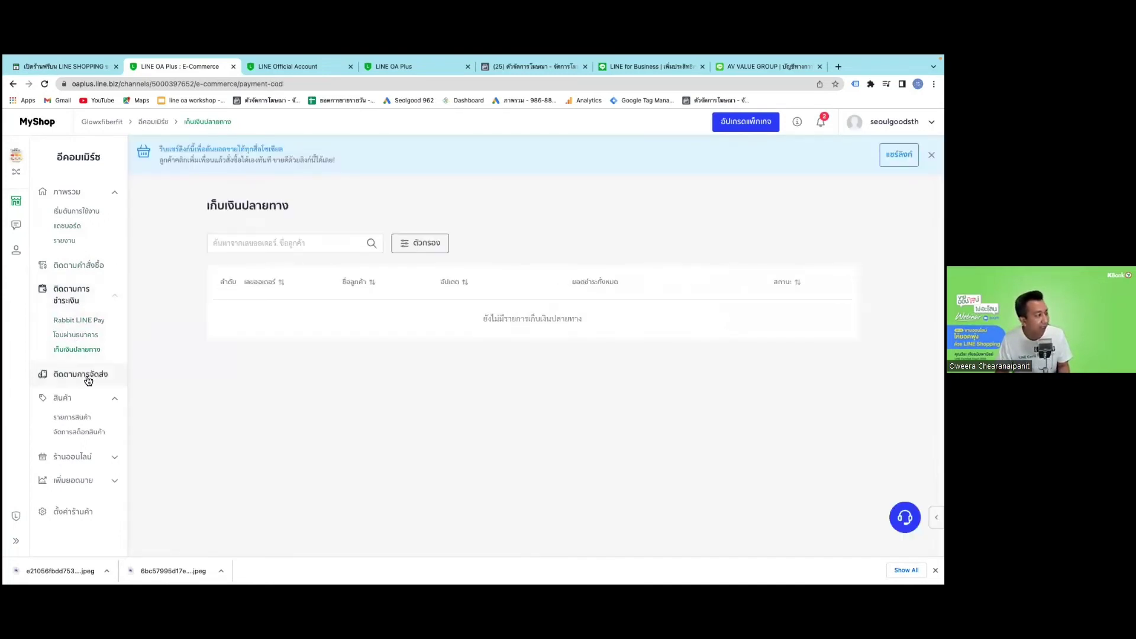
Check shipment tracking and the product list, then open the stock management table.
click(88, 377)
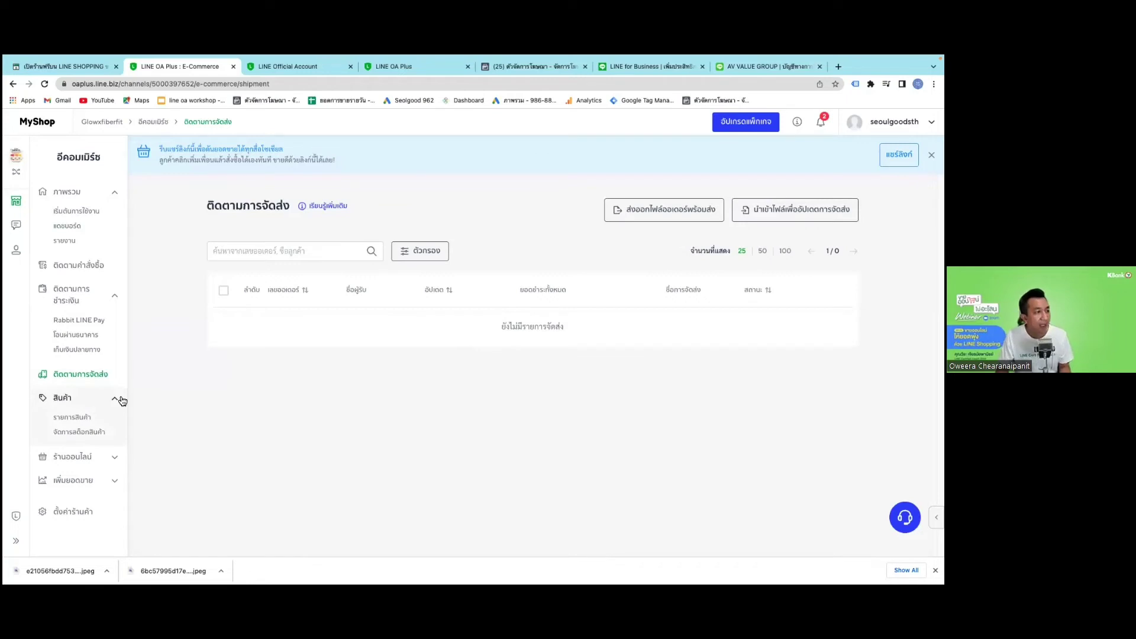
click(73, 418)
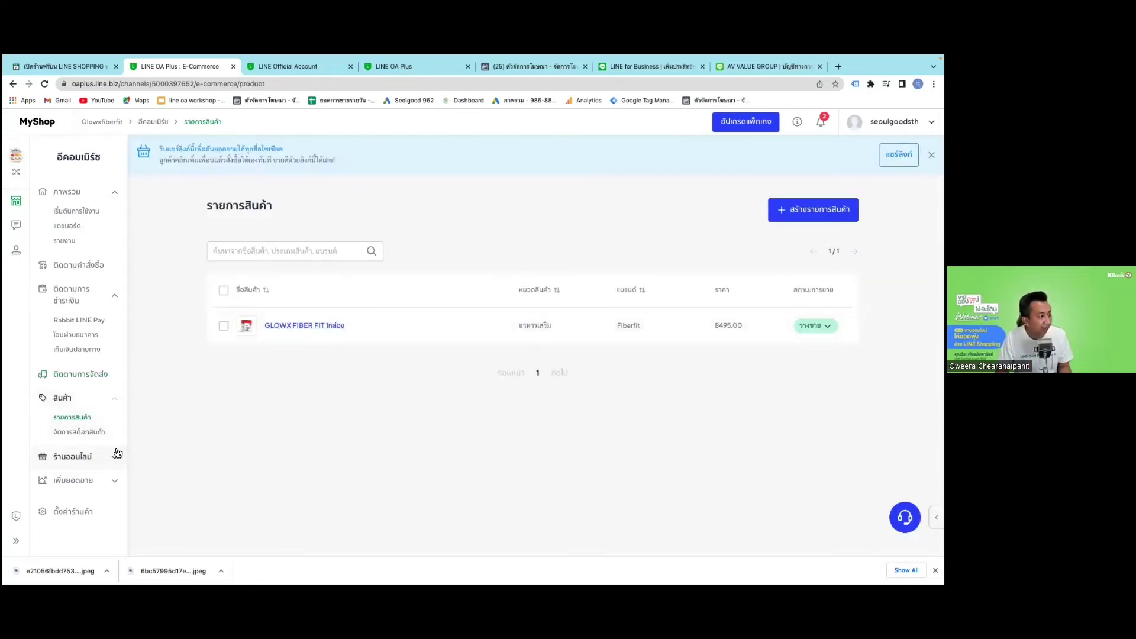
click(87, 435)
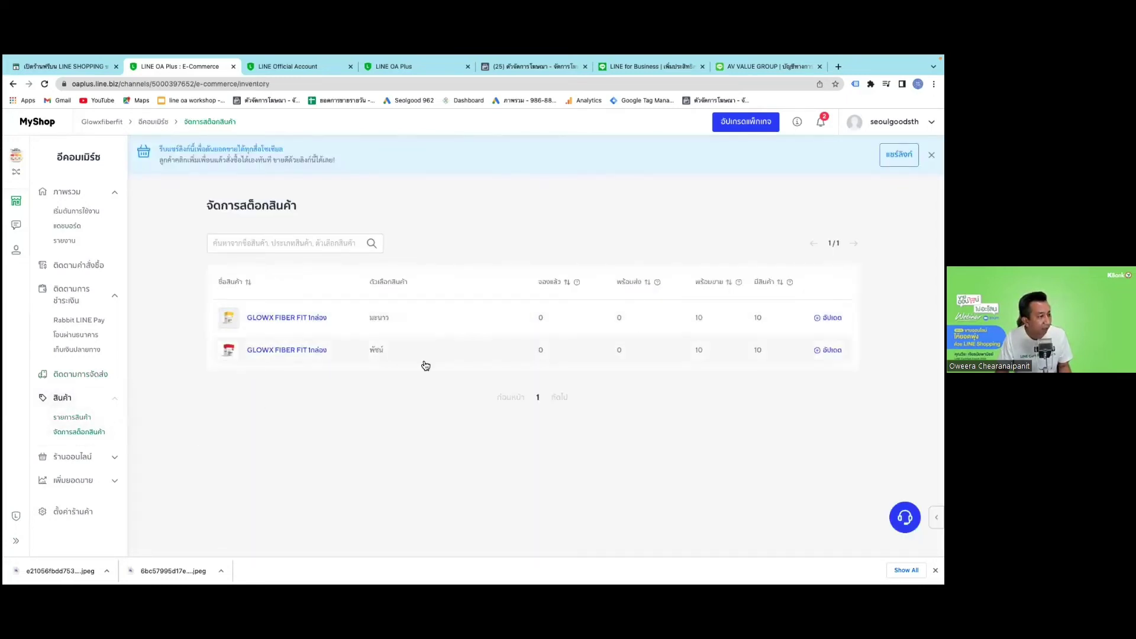
Raise the first variant's stock from 10 to 14 and save it.
click(828, 317)
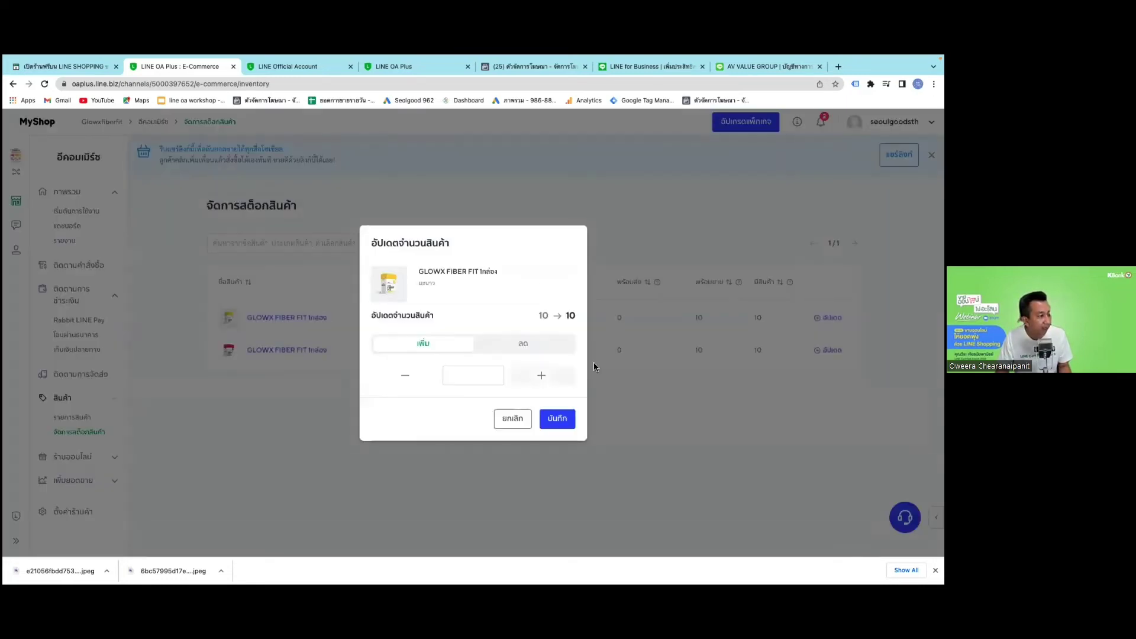
click(541, 375)
click(541, 375)
click(541, 375)
click(541, 375)
click(556, 419)
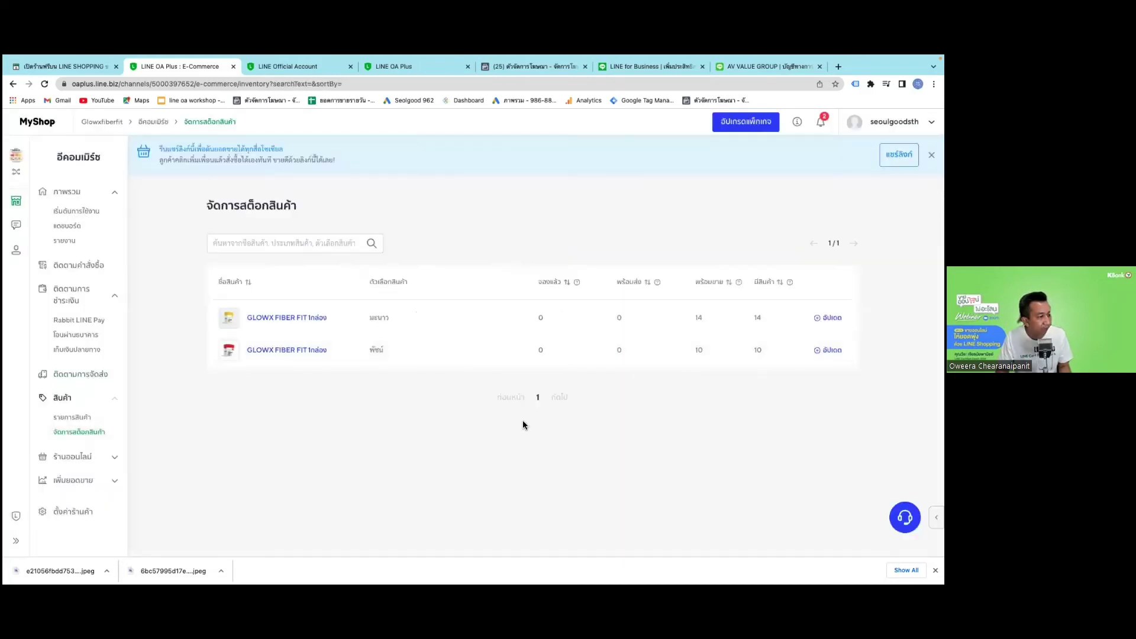
Select the shop's LINE SHOPPING link on the storefront settings page and switch to the AV VALUE GROUP tab.
click(84, 457)
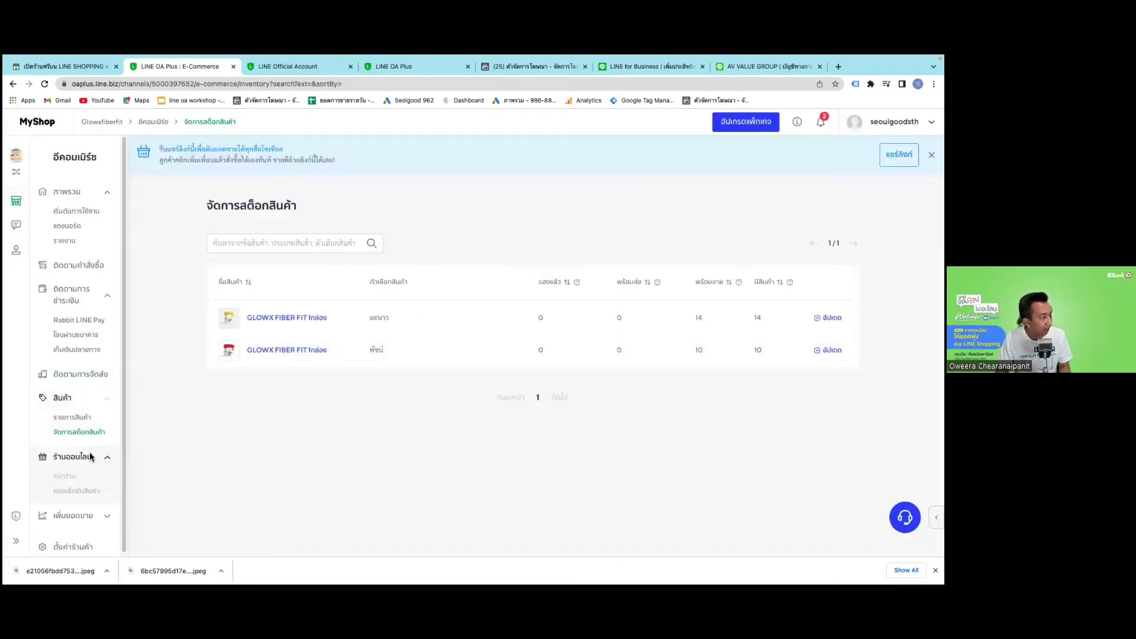
click(65, 476)
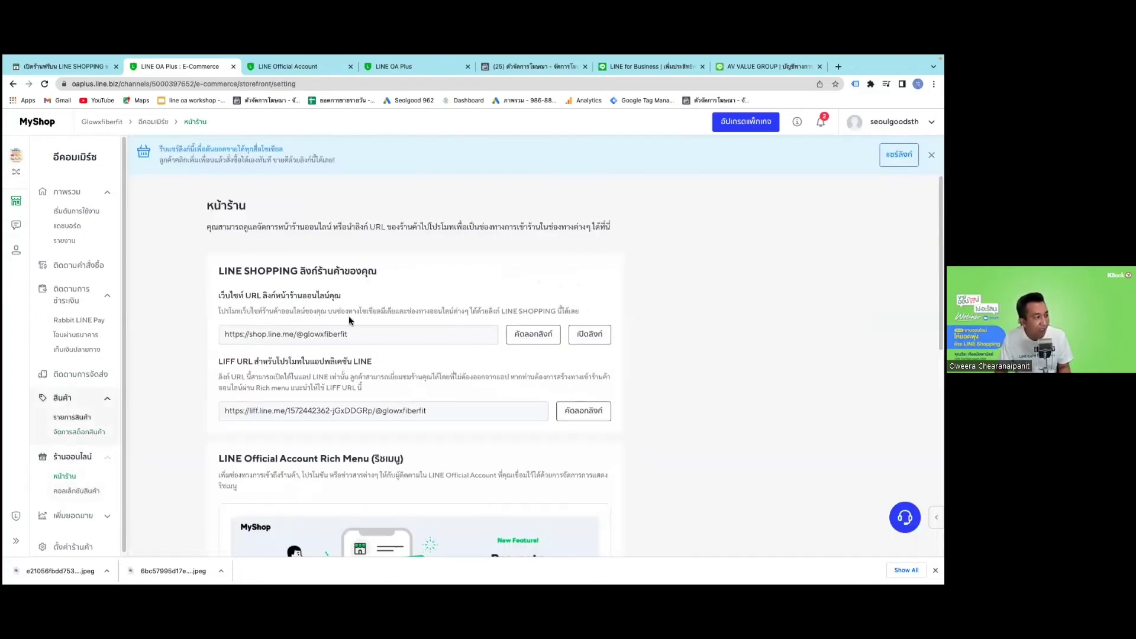
click(361, 336)
key(super+c)
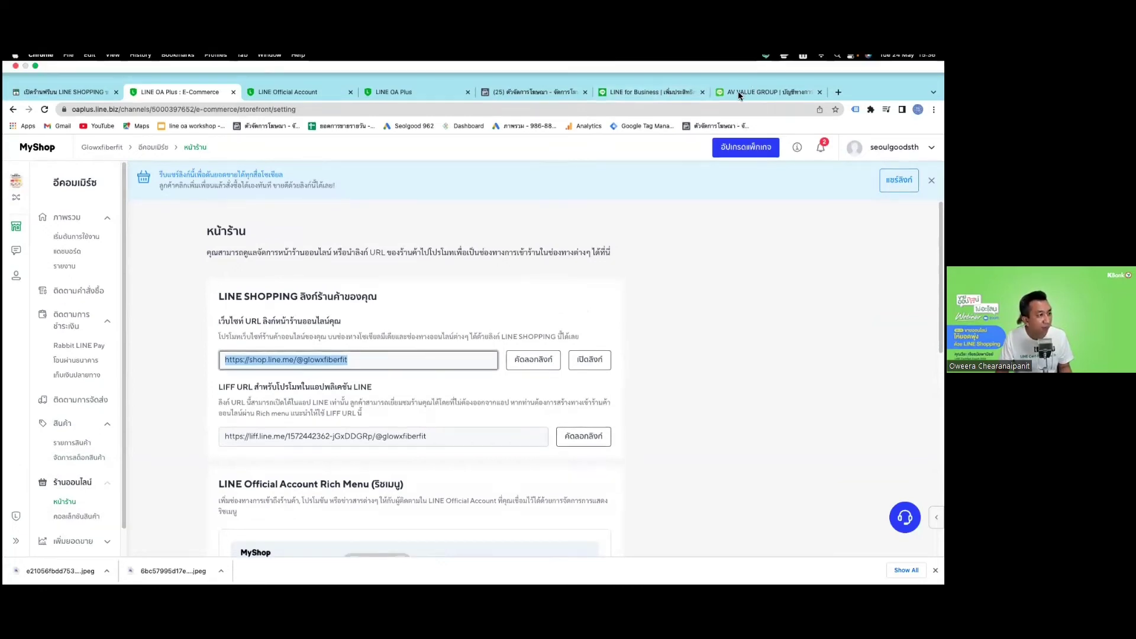
click(739, 92)
click(651, 110)
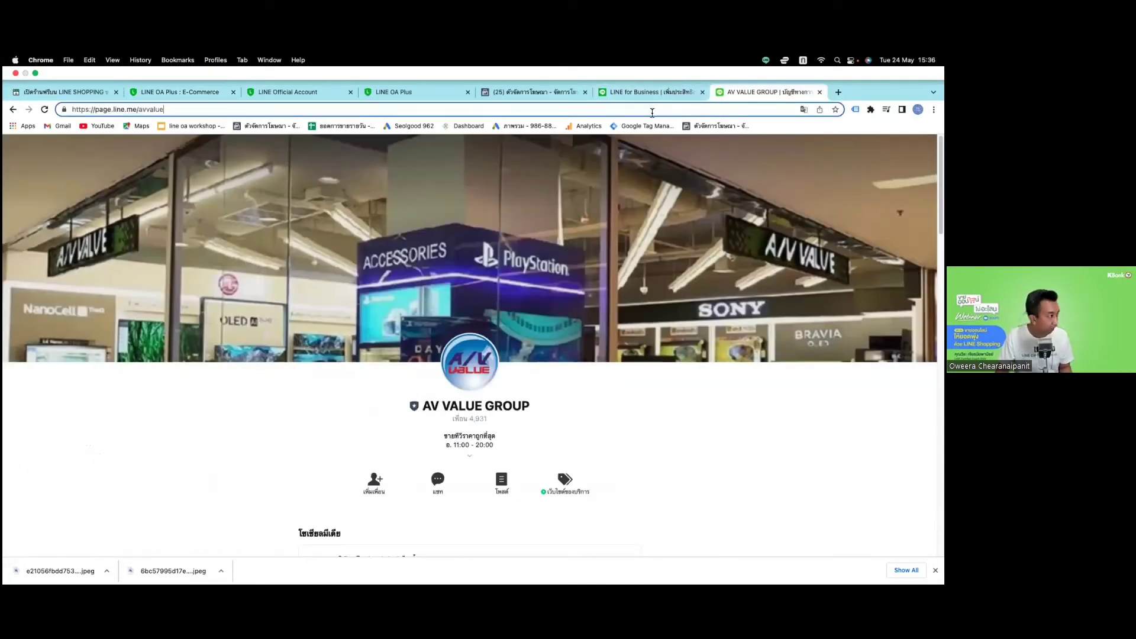
key(shift+alt+Left)
key(shift+alt+Left)
key(shift+alt+Left)
key(shift+alt+Left)
key(shift+alt+Left)
key(super+v)
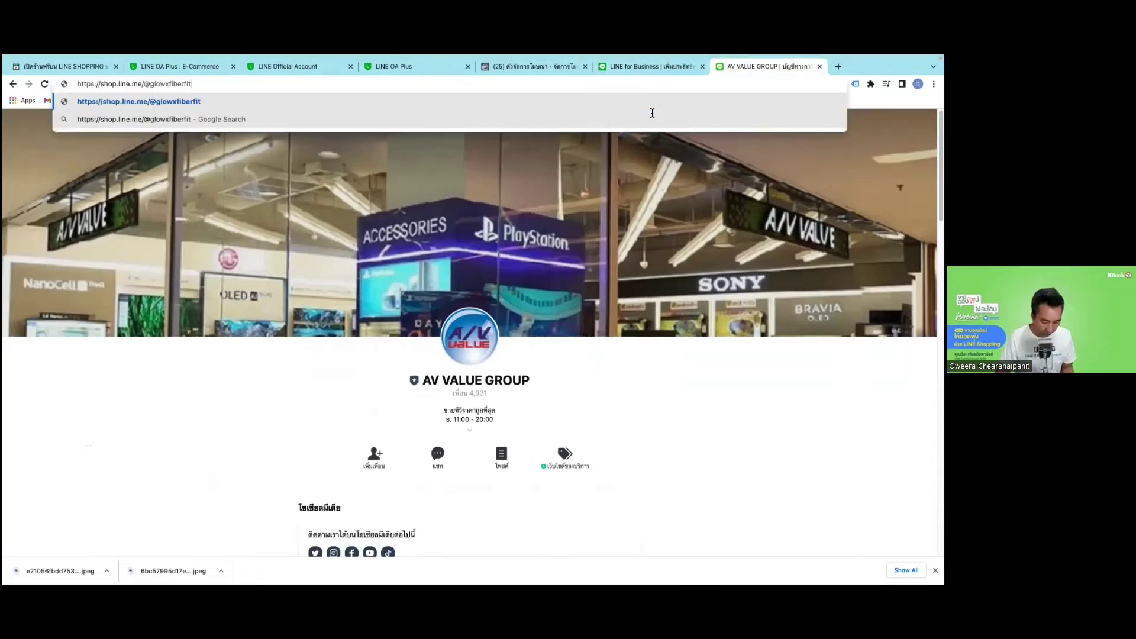
key(Return)
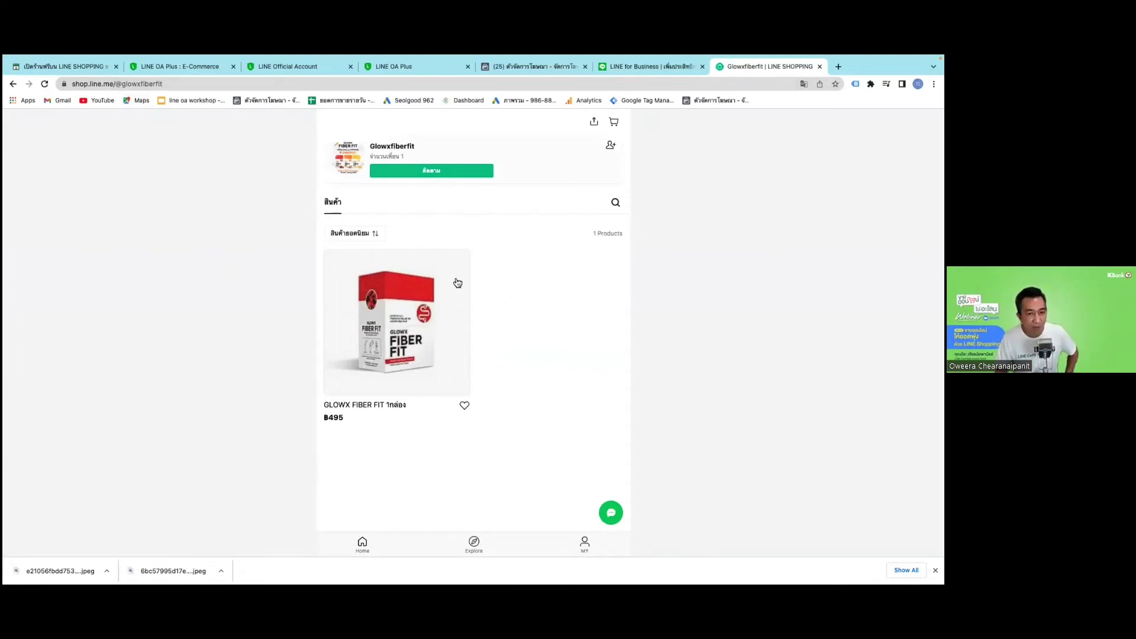
Copy the shop's LIFF URL from the MyShop storefront settings page.
click(155, 68)
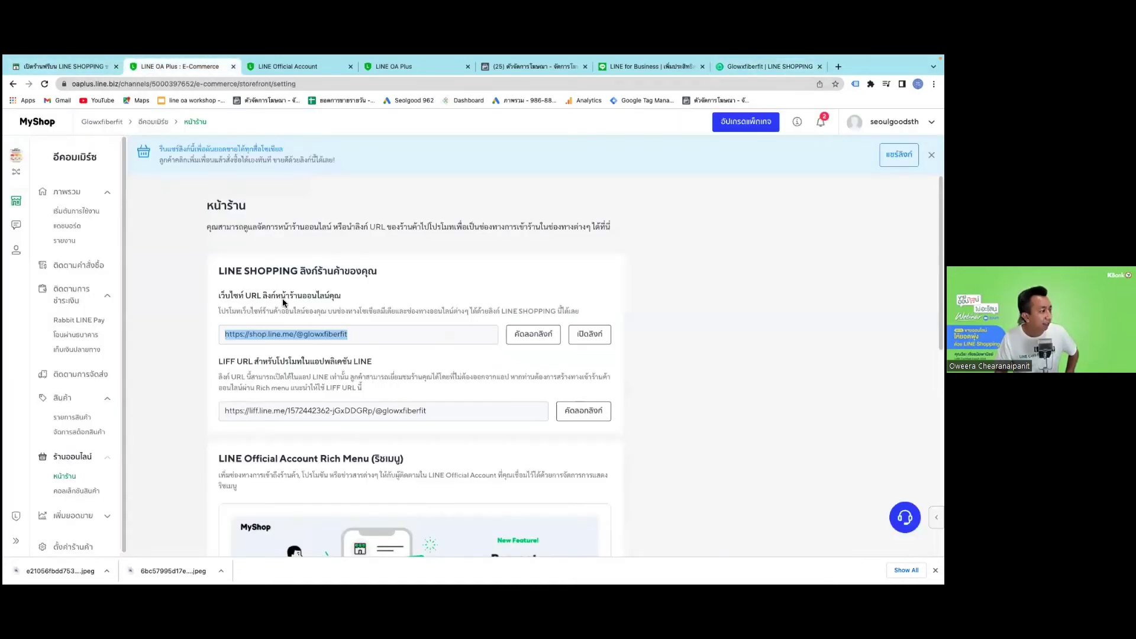
click(443, 417)
right_click(427, 417)
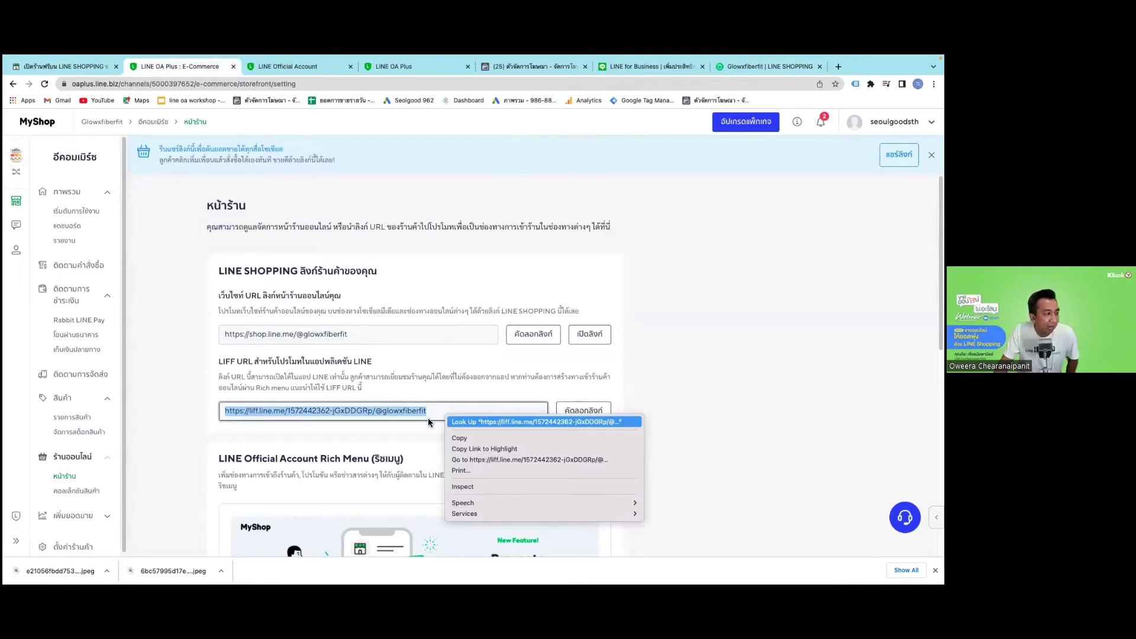
click(405, 428)
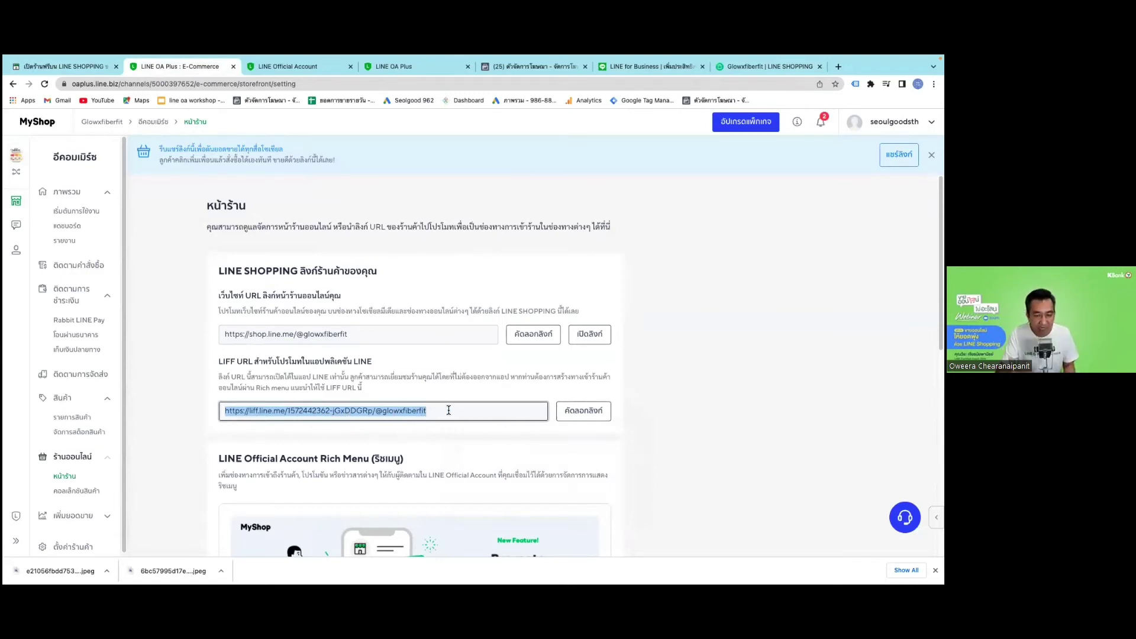
Copy the share link of the GLOWX FIBER FIT product from the product list.
mouse_move(112, 424)
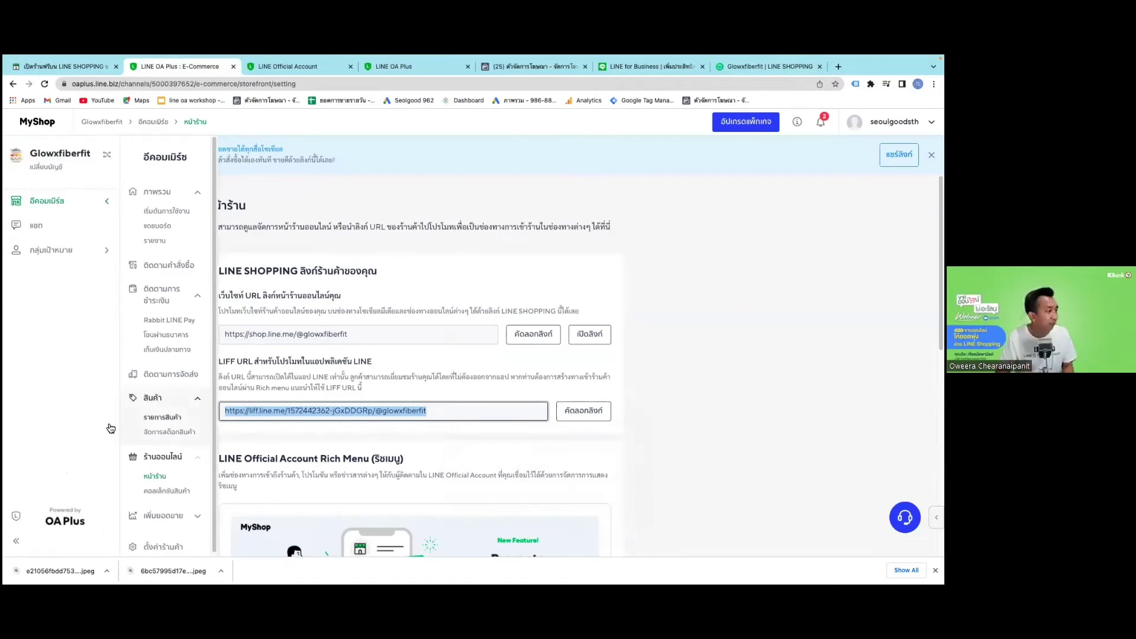
click(150, 418)
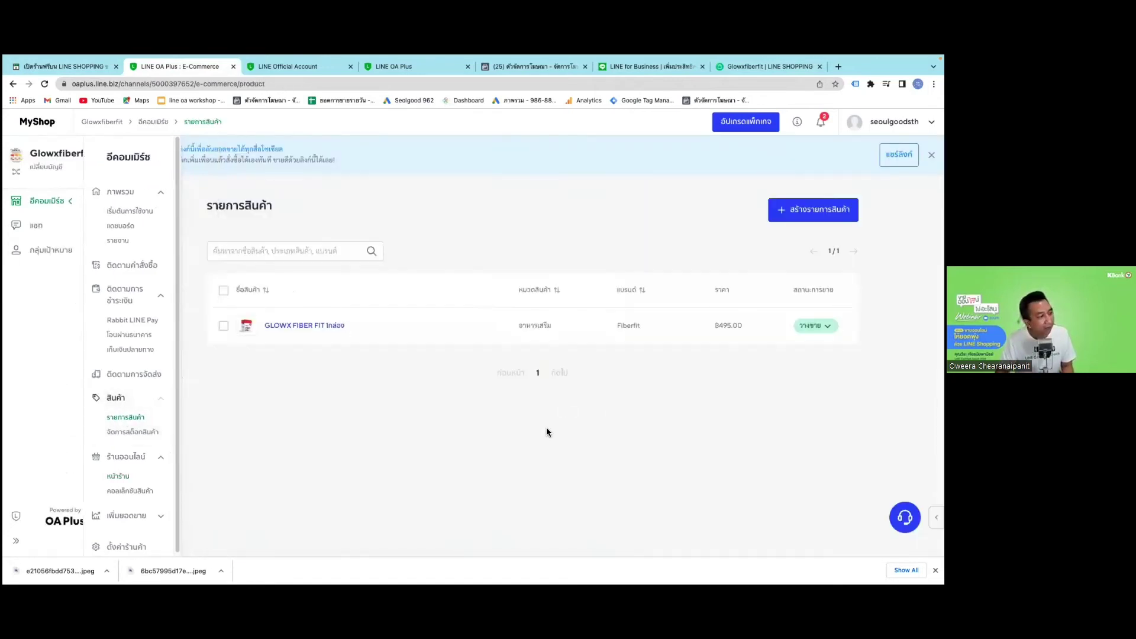
click(303, 327)
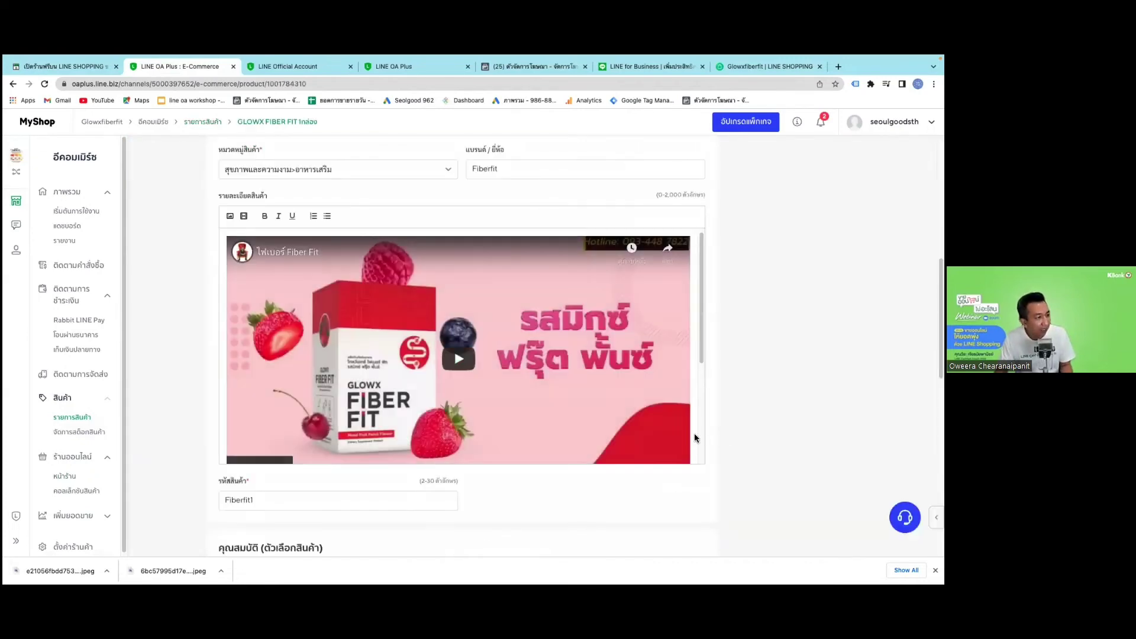
scroll(658, 176, up, 6)
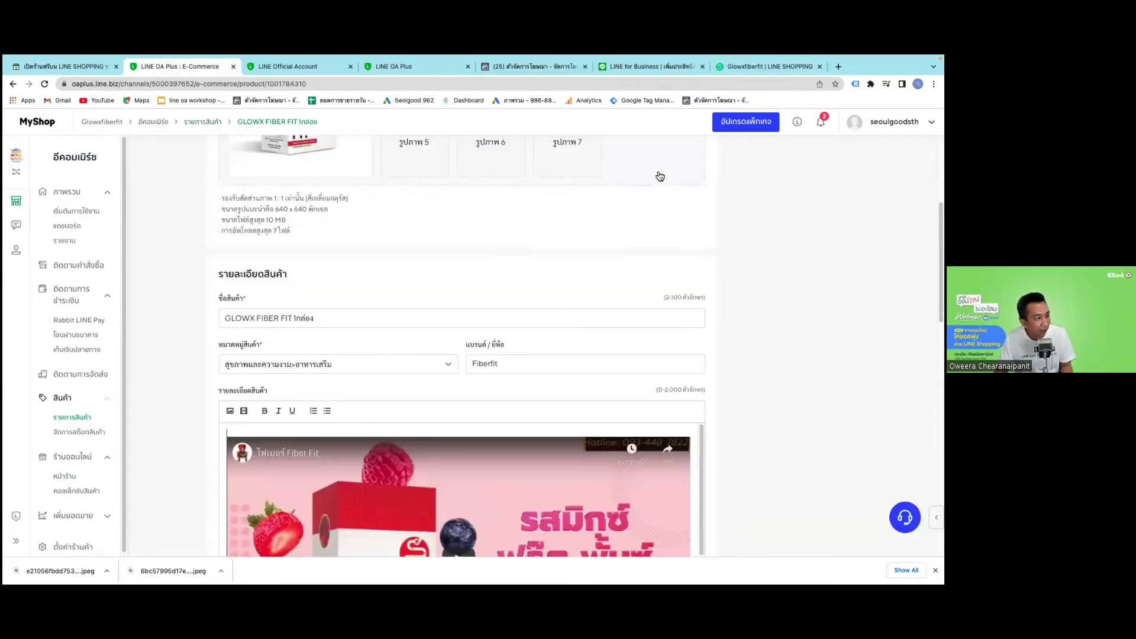
scroll(610, 213, up, 1)
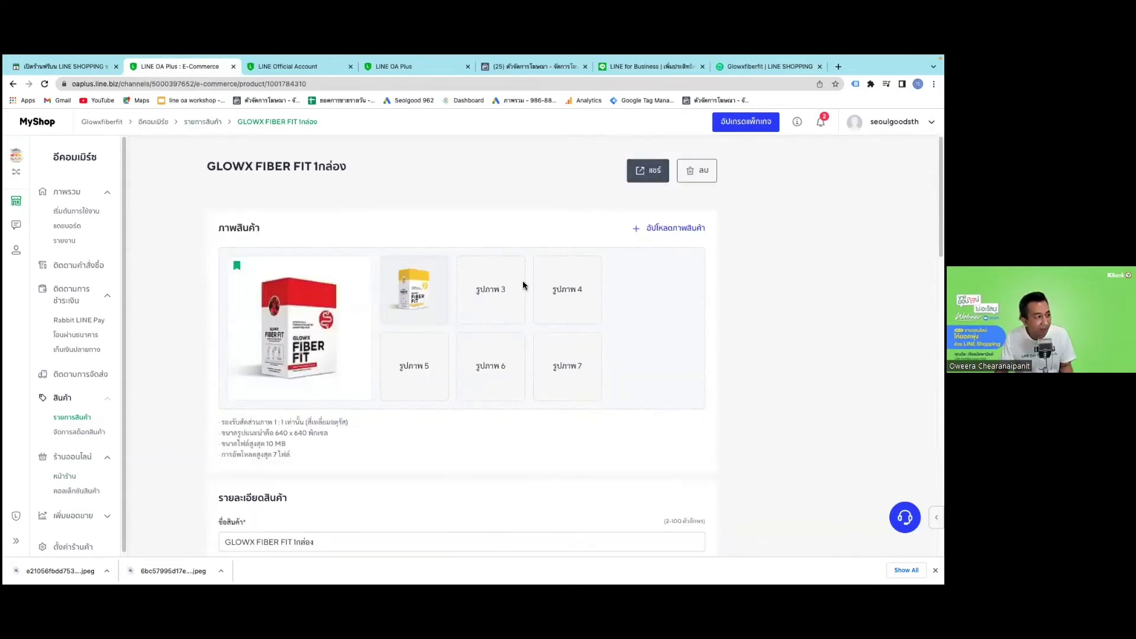
click(647, 170)
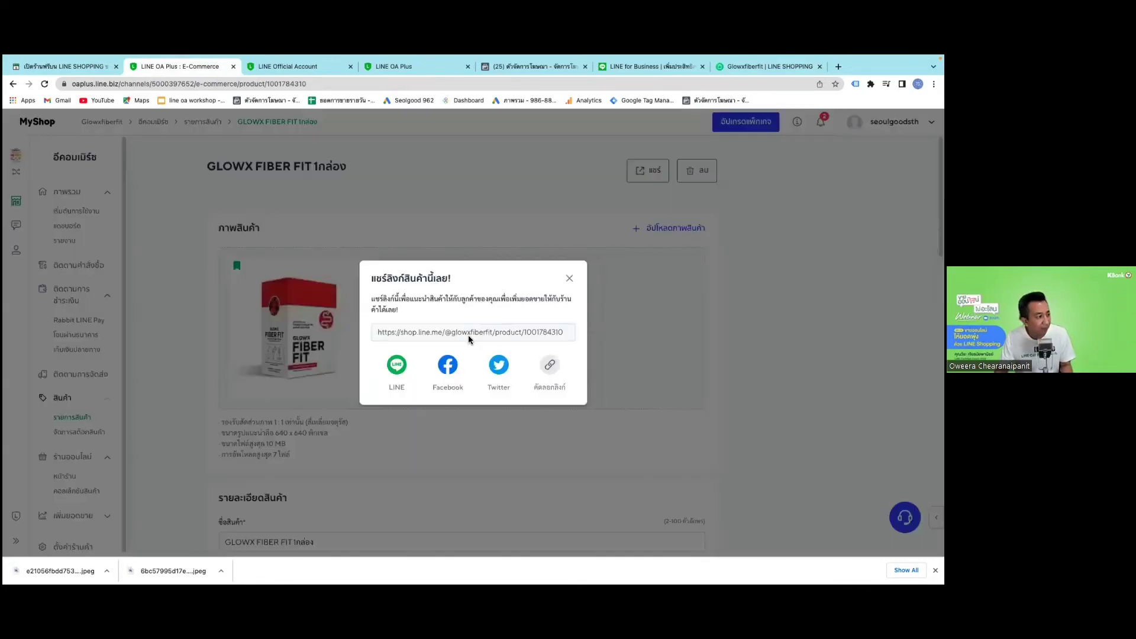
click(546, 367)
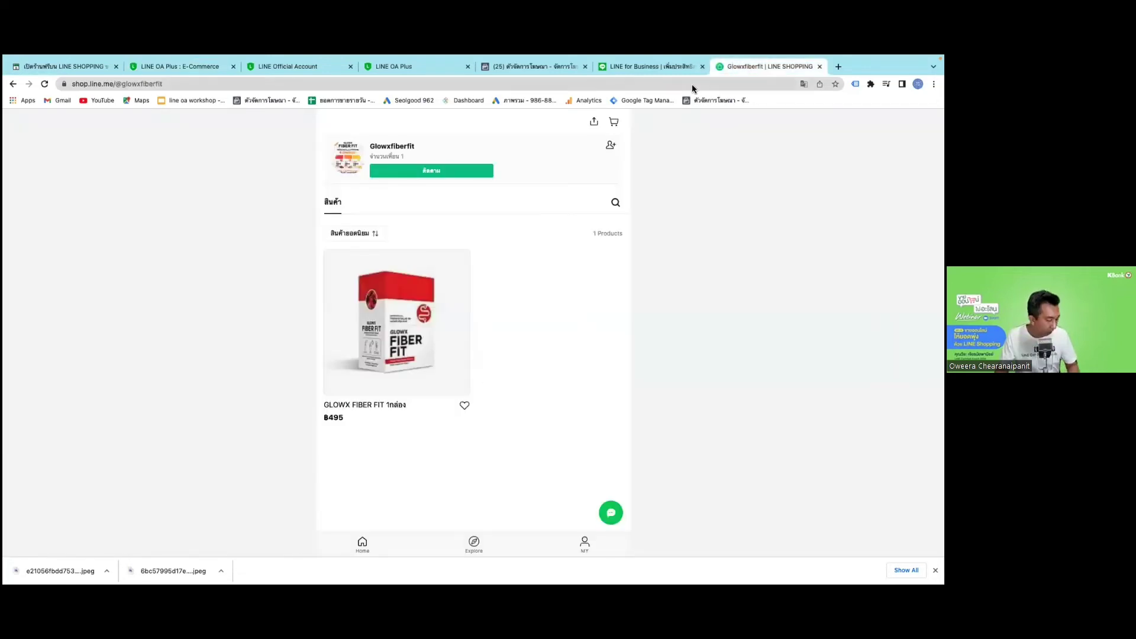
Open the copied GLOWX FIBER FIT product link in the browser and scroll through the page.
click(692, 84)
key(ctrl+v)
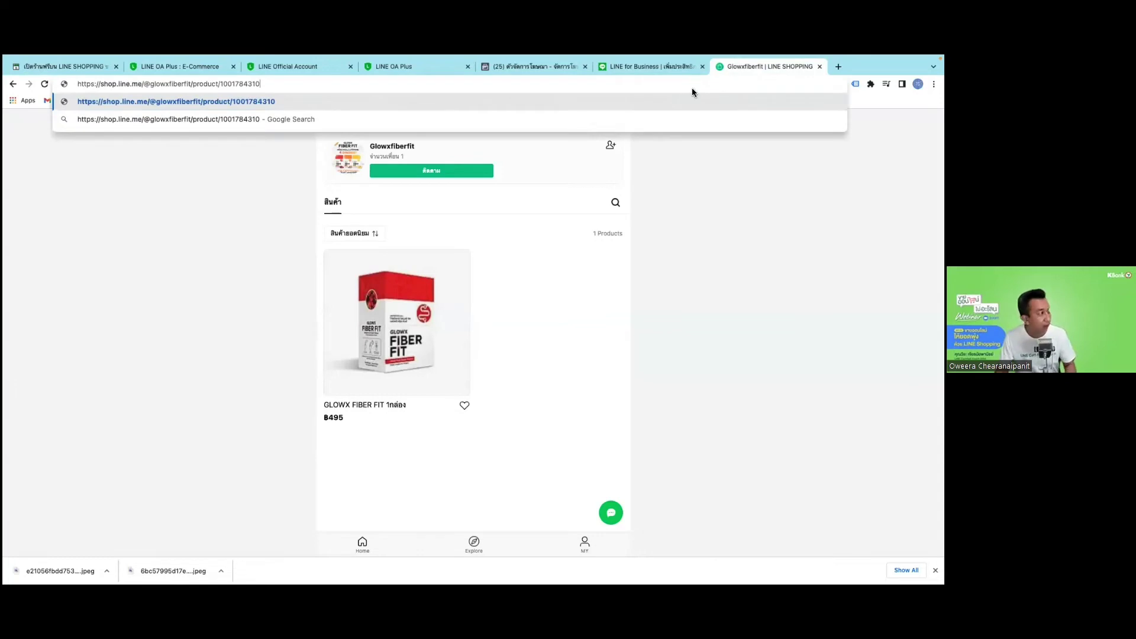
key(Return)
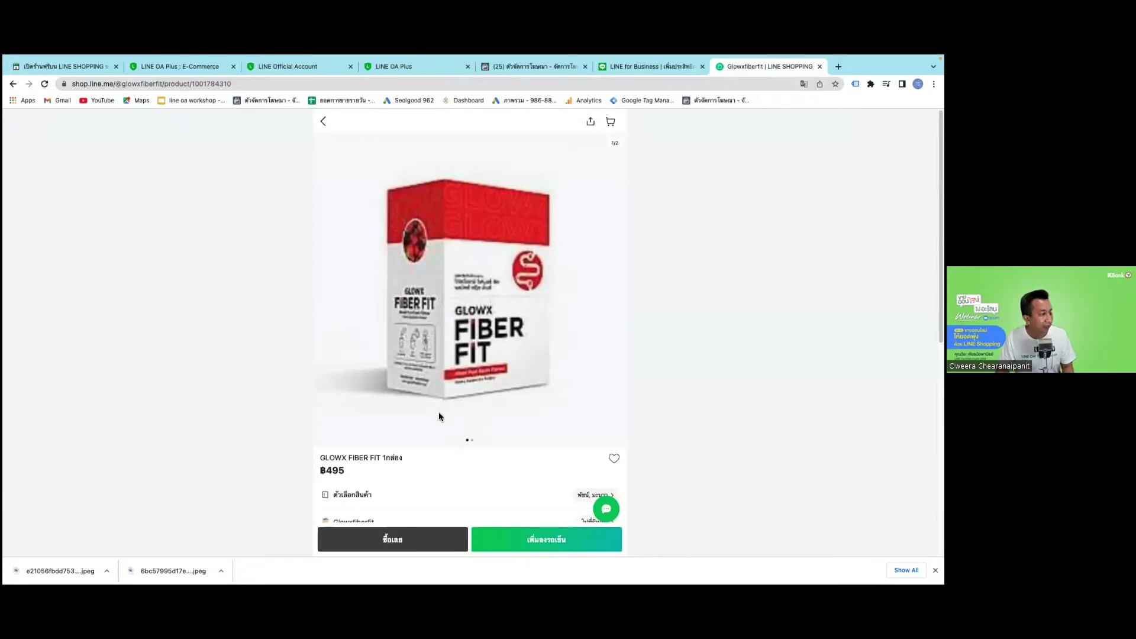
scroll(441, 417, down, 1)
scroll(441, 417, down, 5)
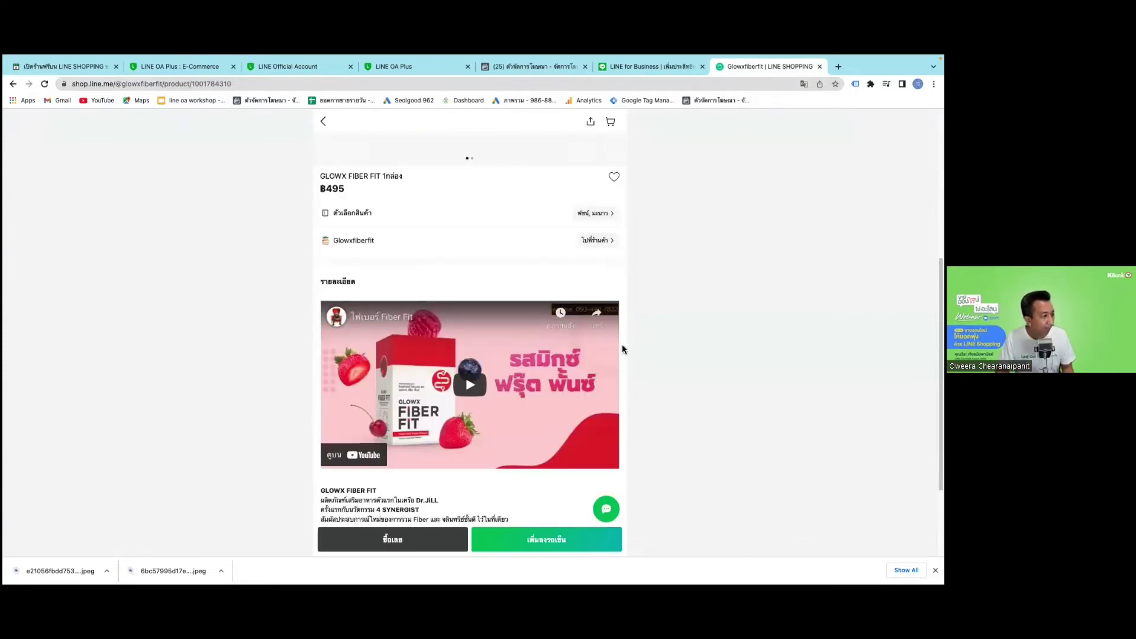
scroll(441, 387, up, 2)
scroll(385, 280, up, 2)
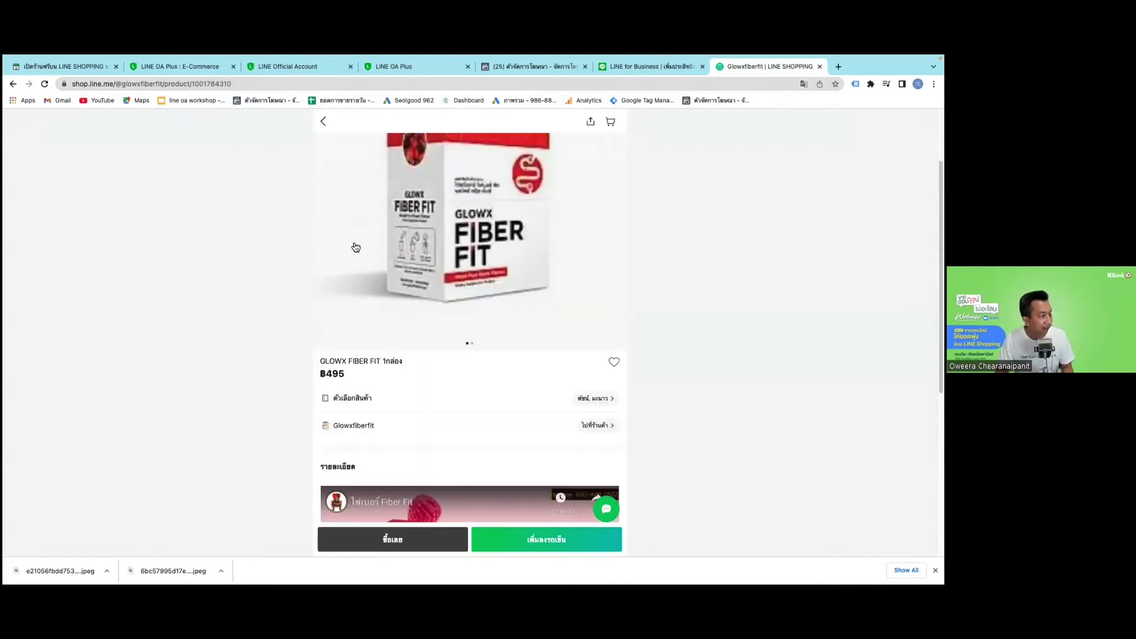
scroll(358, 252, down, 2)
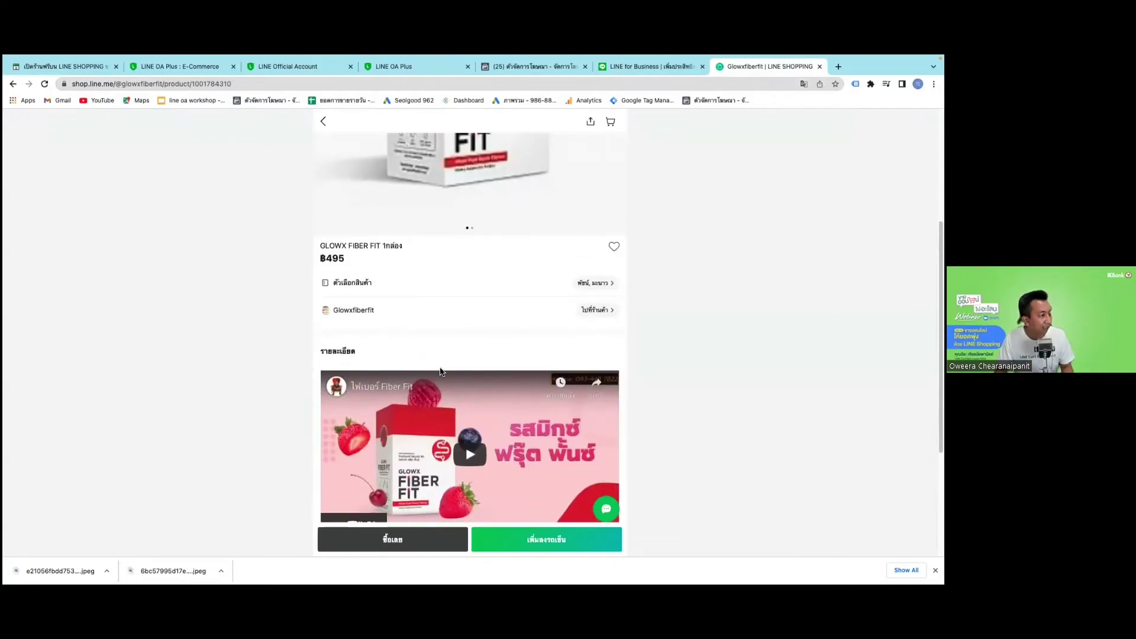
scroll(440, 372, down, 1)
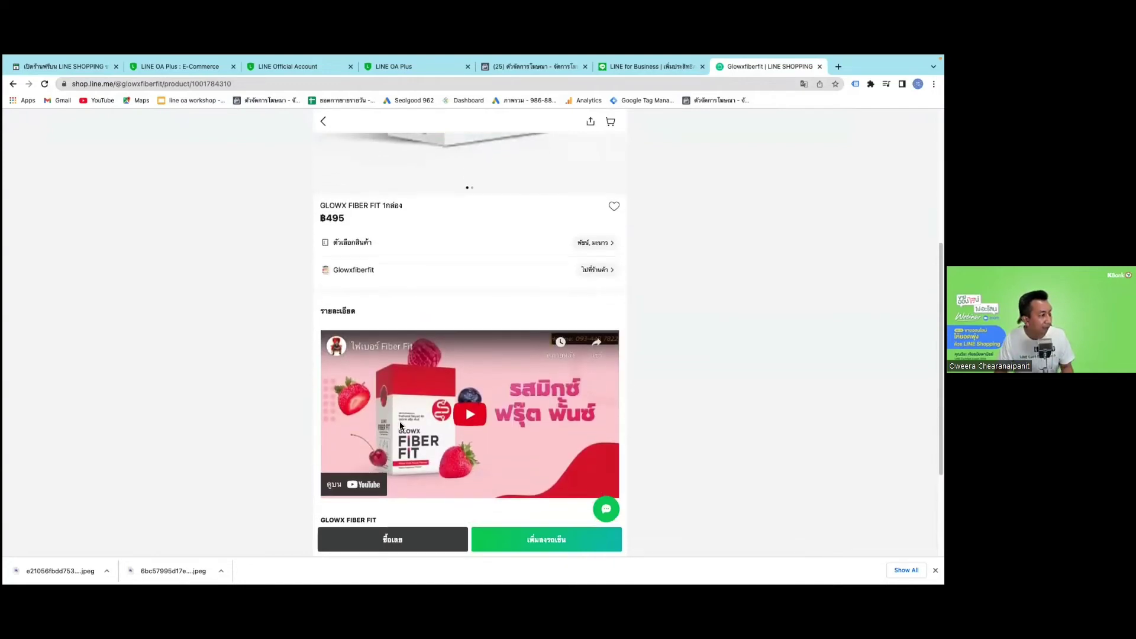
Switch the product page to the second flavour variant, then return to the MyShop tab.
click(342, 457)
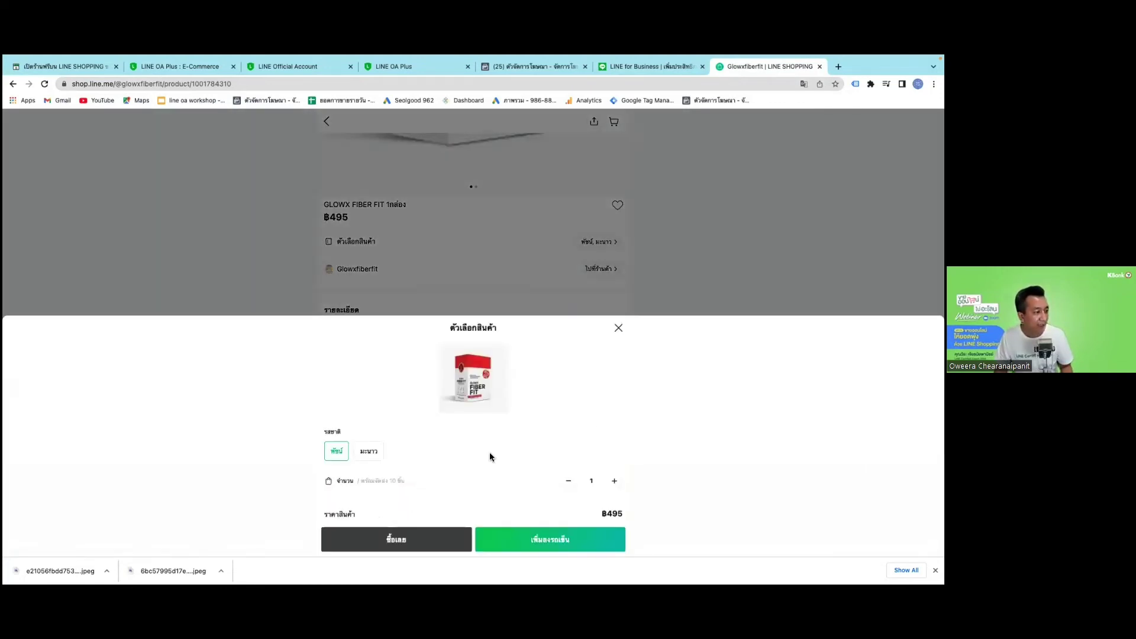
click(368, 449)
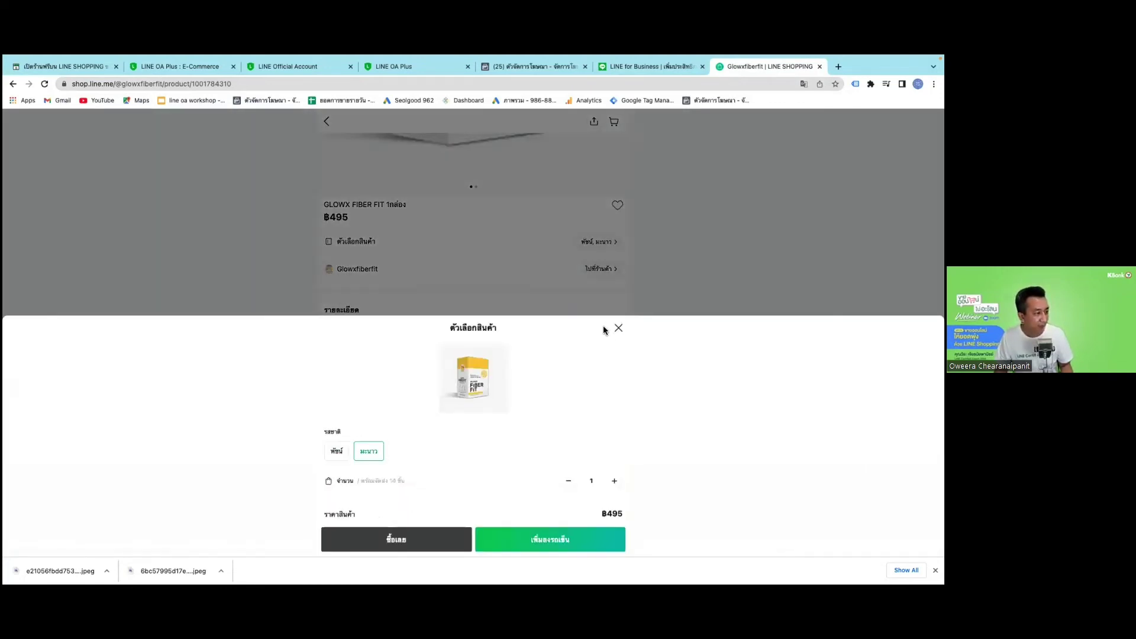
click(617, 327)
scroll(650, 463, down, 1)
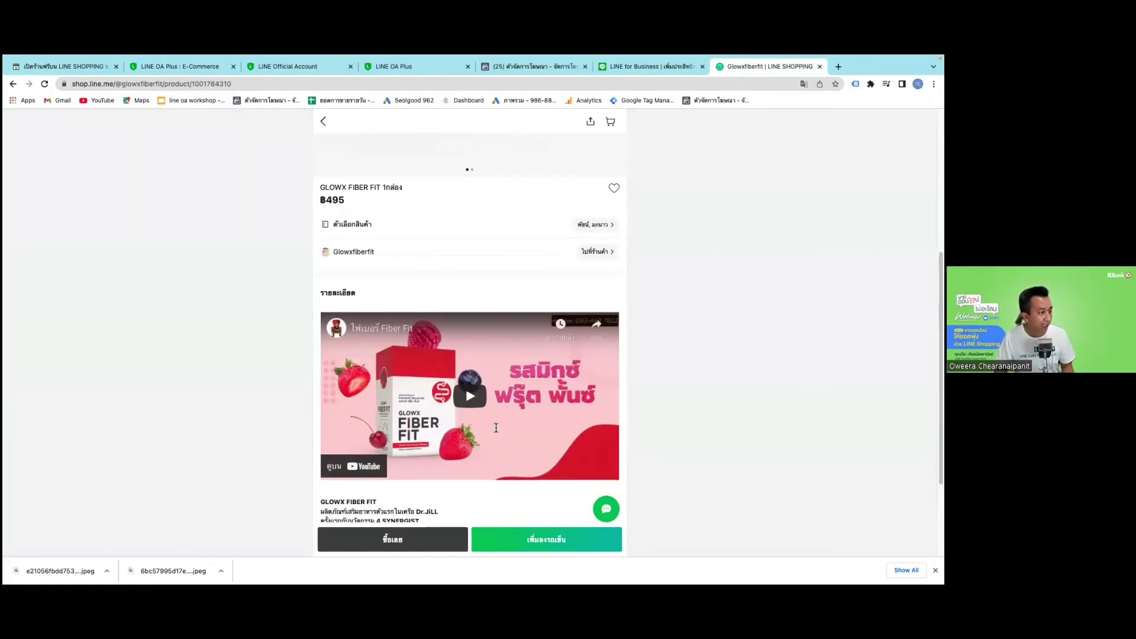
scroll(496, 427, down, 3)
scroll(495, 433, up, 10)
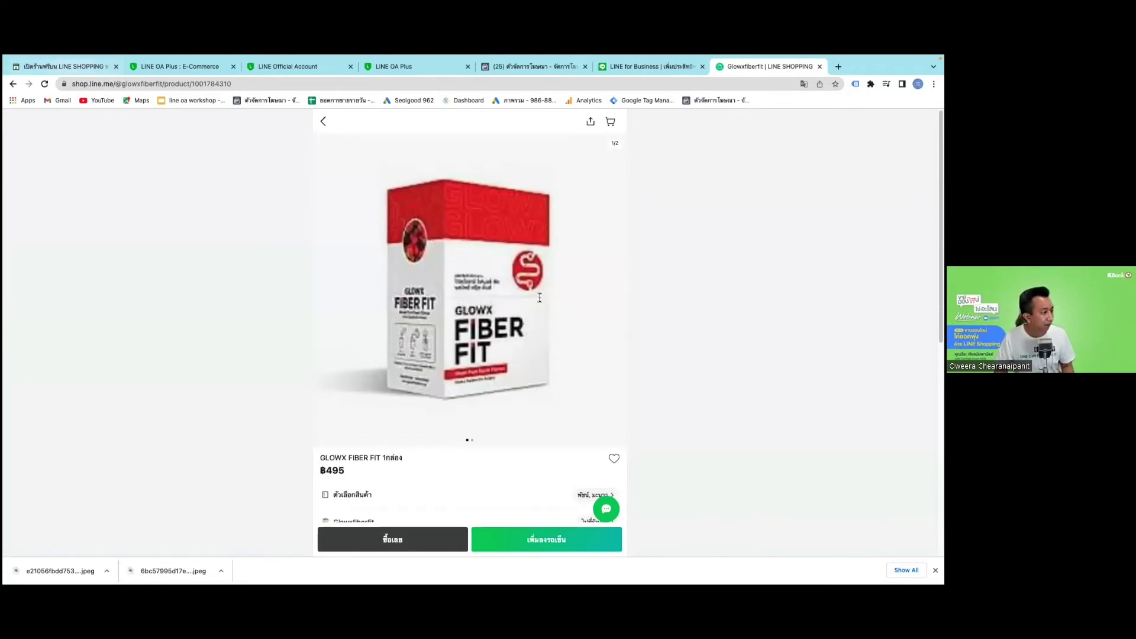
key(super+2)
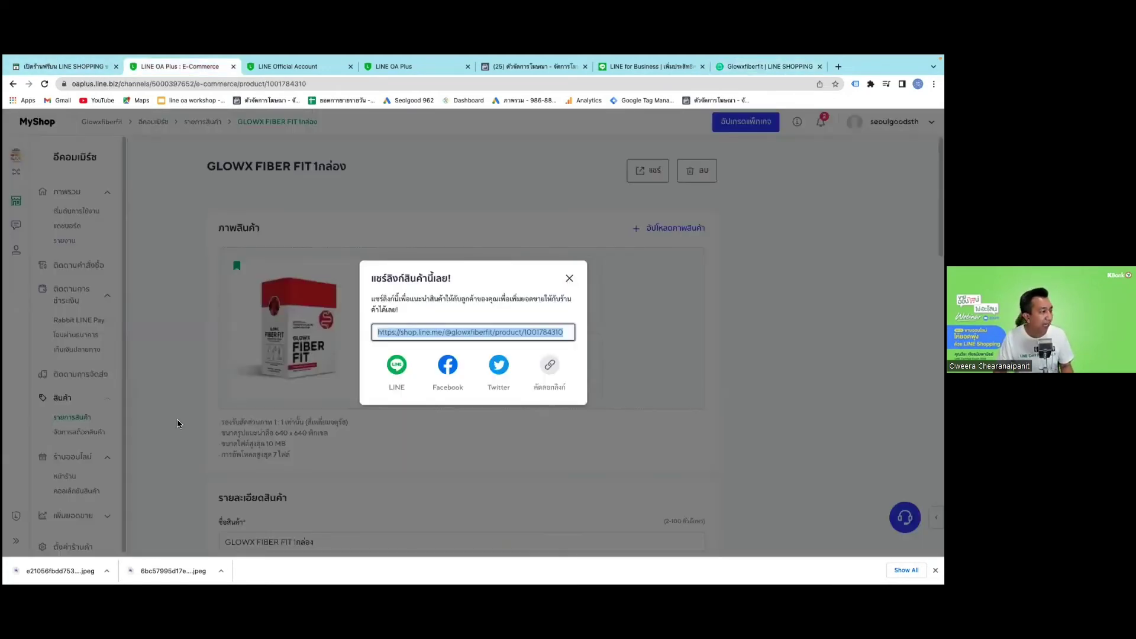
Close the share dialog and go back to the storefront settings page.
click(178, 423)
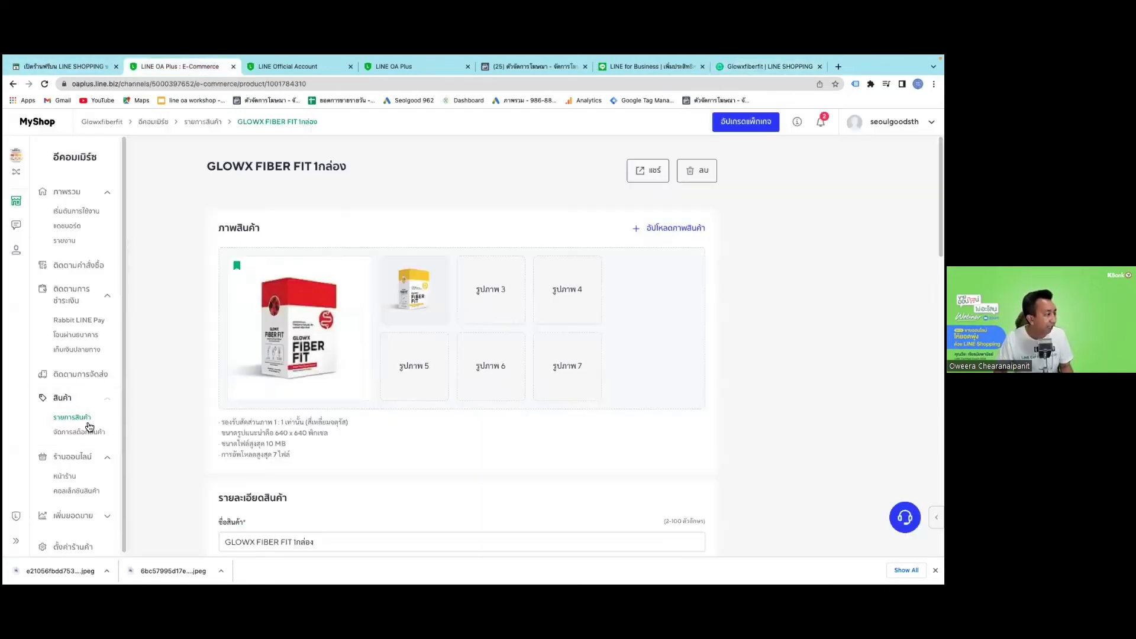
click(76, 491)
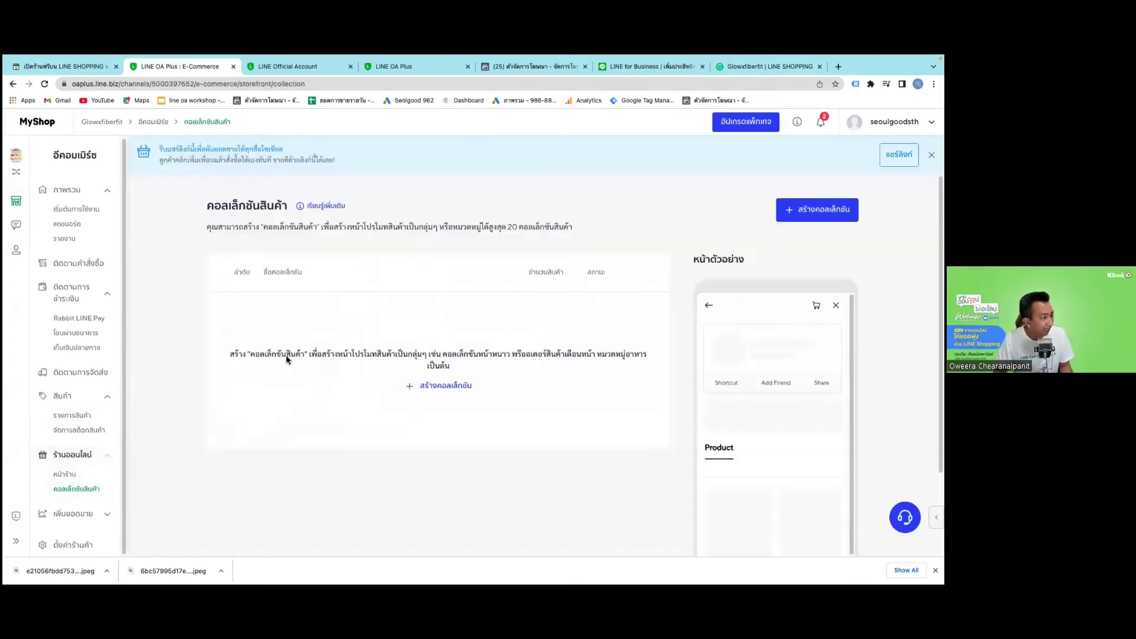
key(alt+Left)
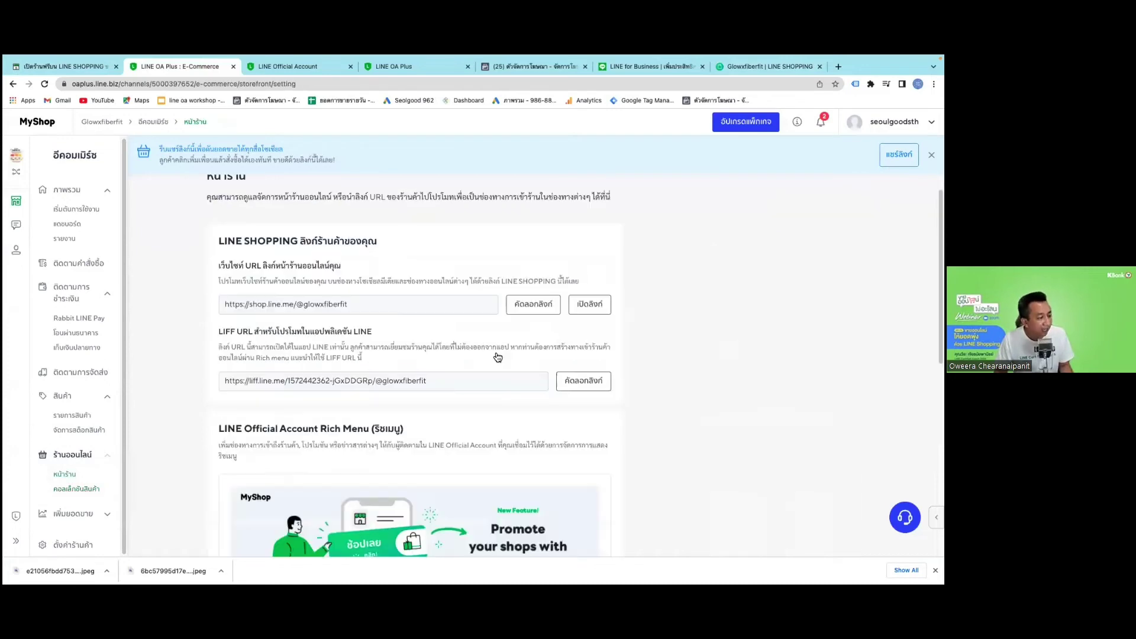
scroll(581, 353, down, 5)
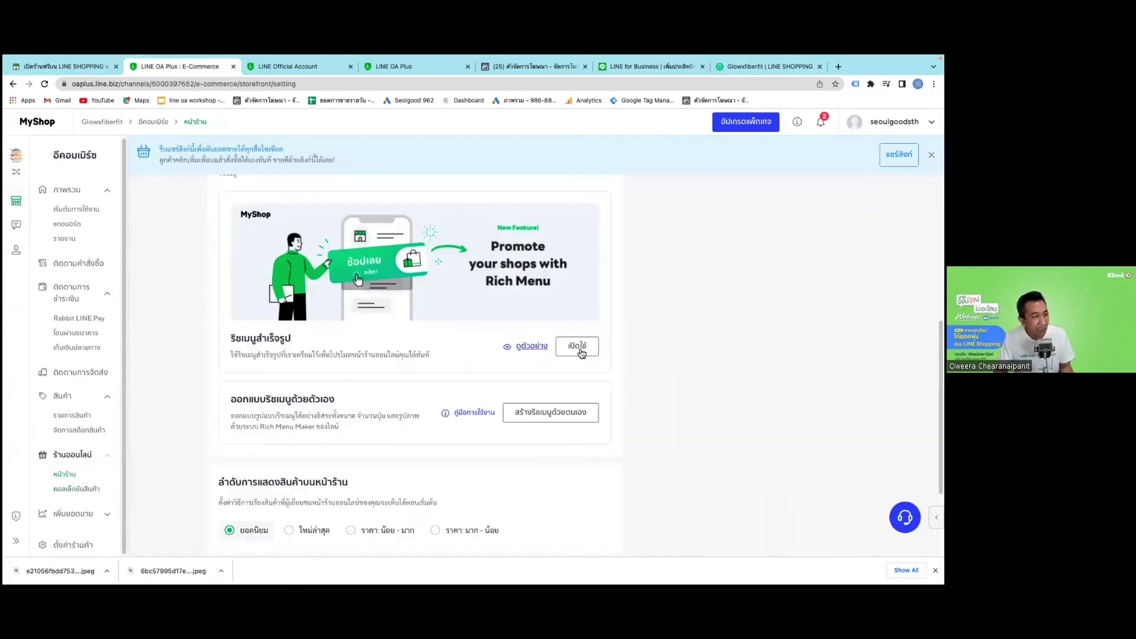
Check and dismiss the ready-made shop rich menu option, then open product collections.
click(580, 348)
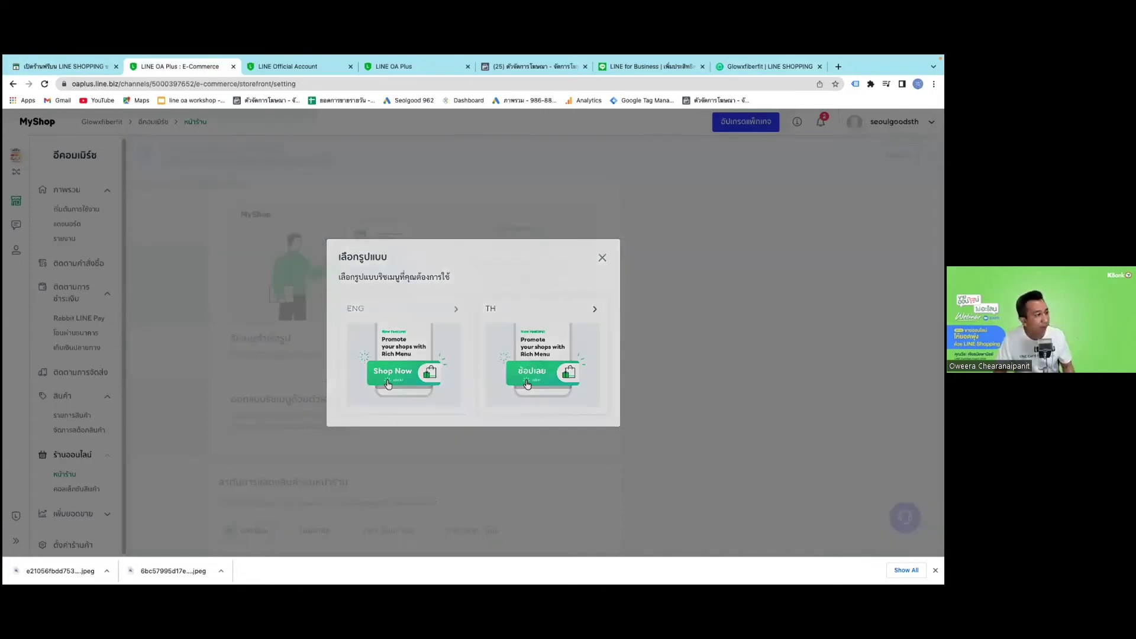
click(768, 450)
scroll(768, 450, down, 2)
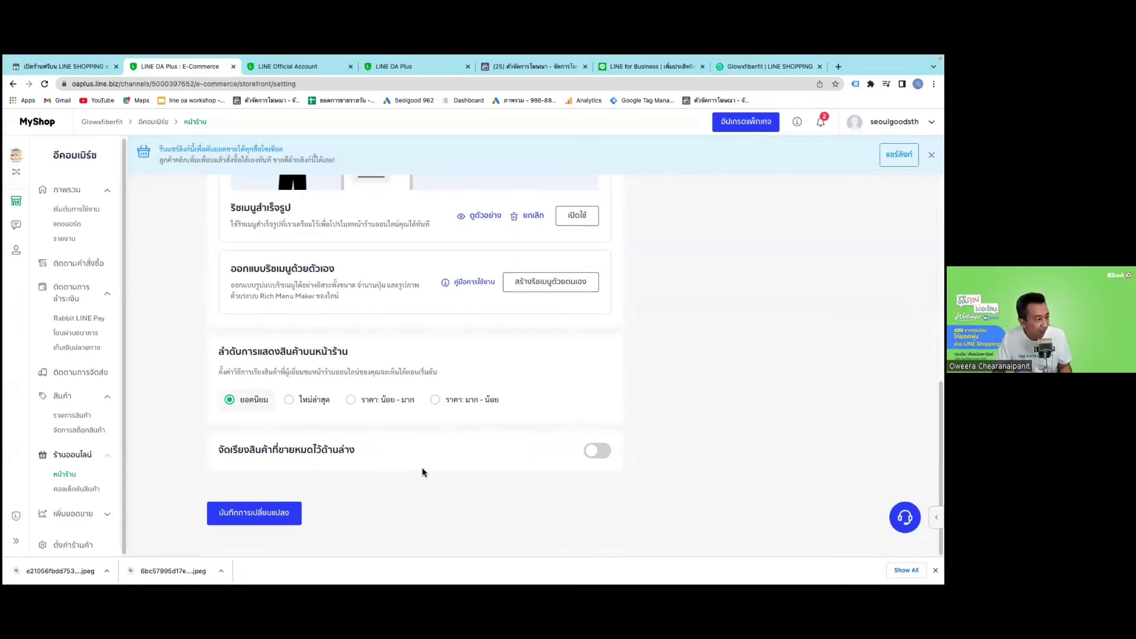
click(77, 489)
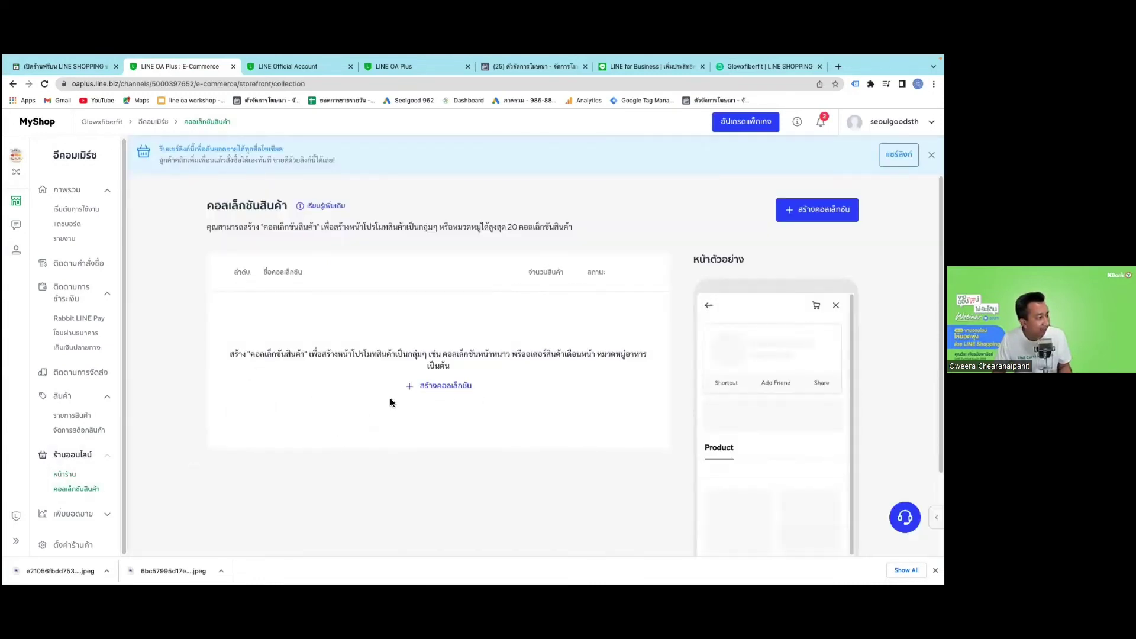
Create a collection named 'New' from recently created products (GLOWX FIBER FIT) and save it.
click(422, 387)
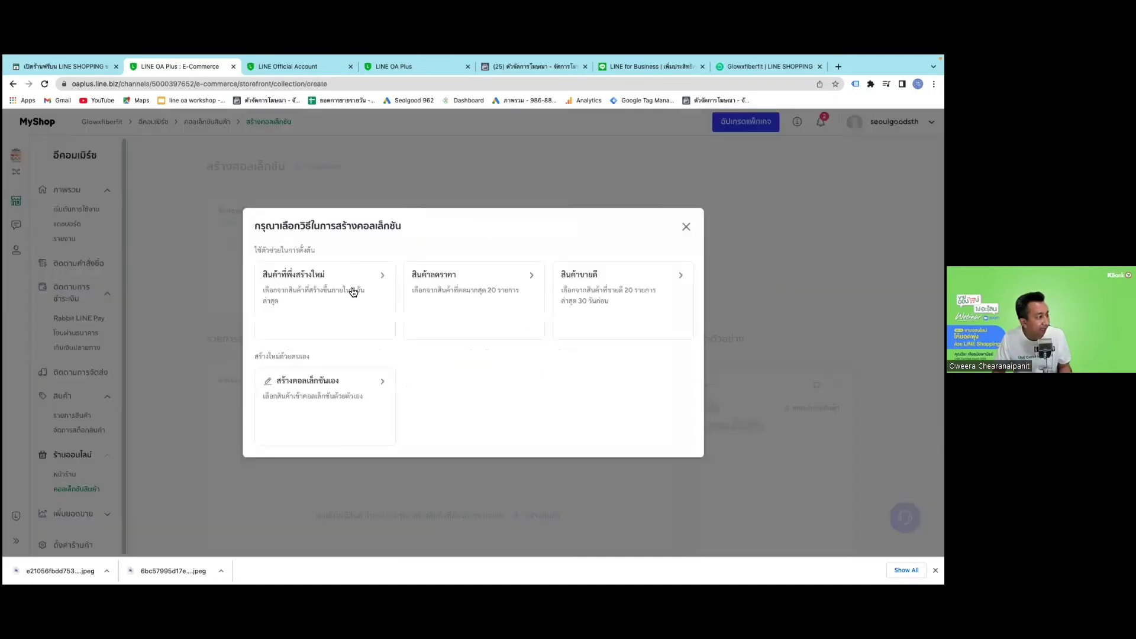
click(353, 291)
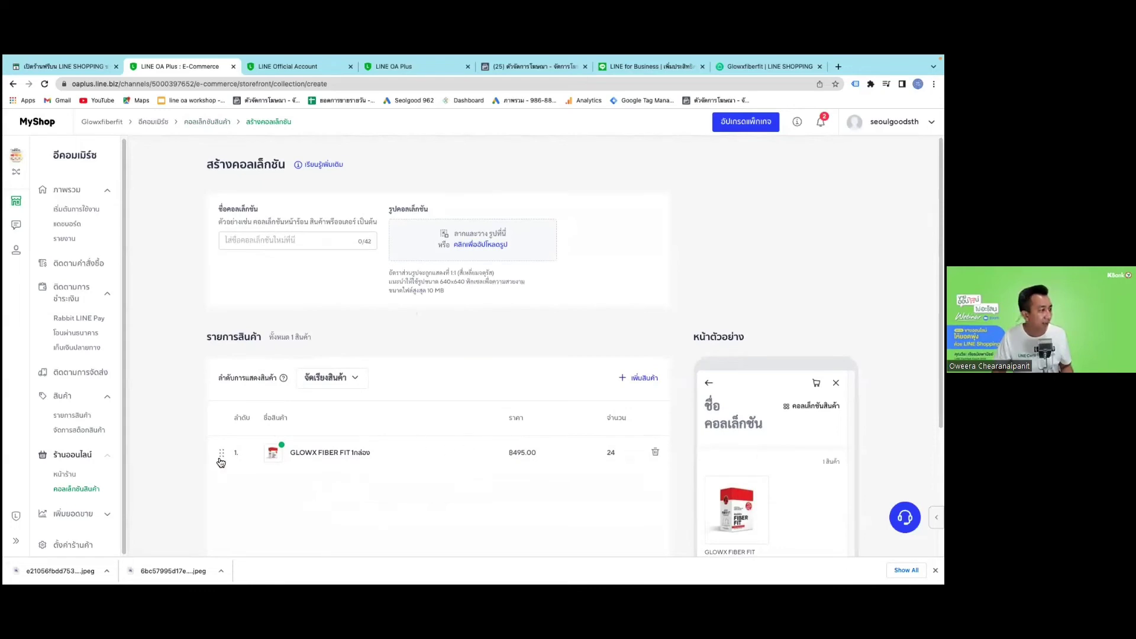
scroll(424, 458, down, 3)
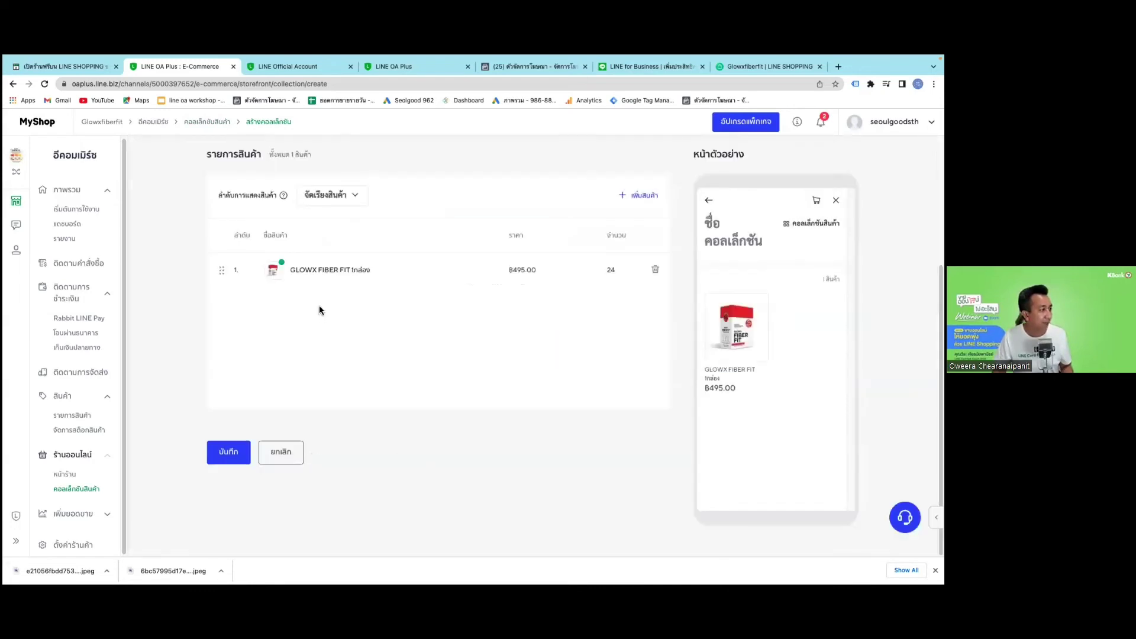
scroll(310, 217, up, 3)
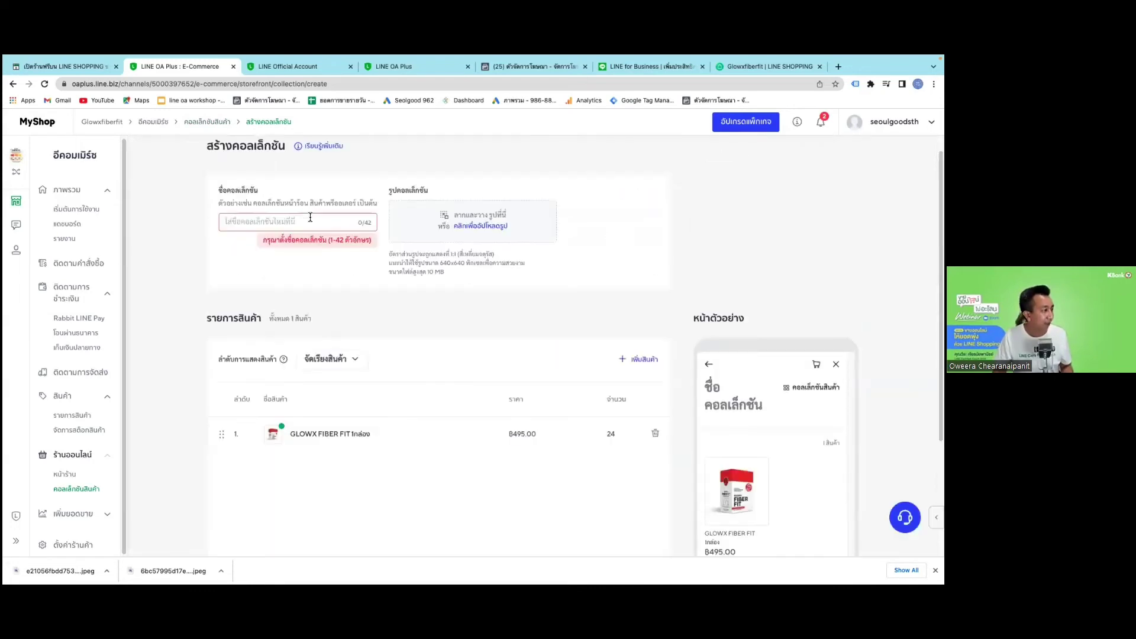
click(310, 217)
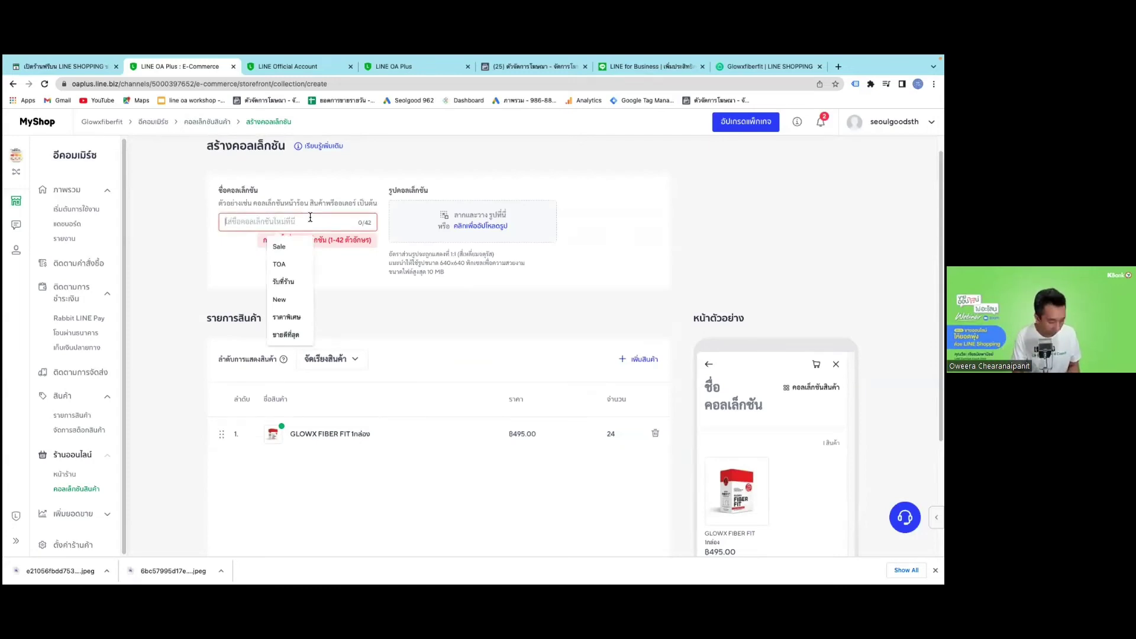
text(N)
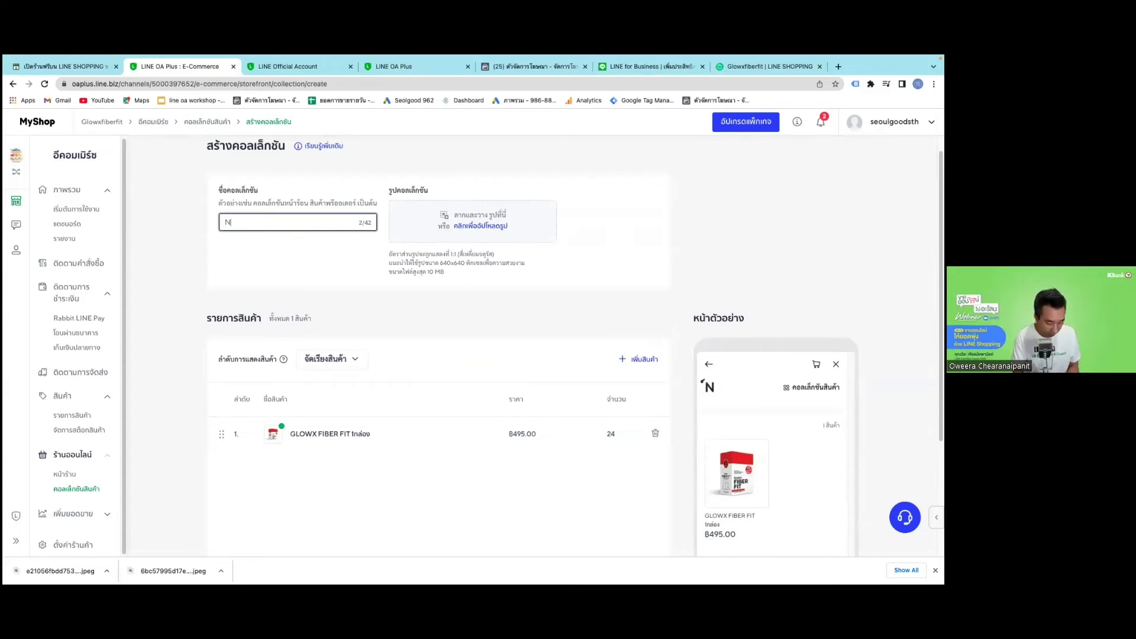
text(ew)
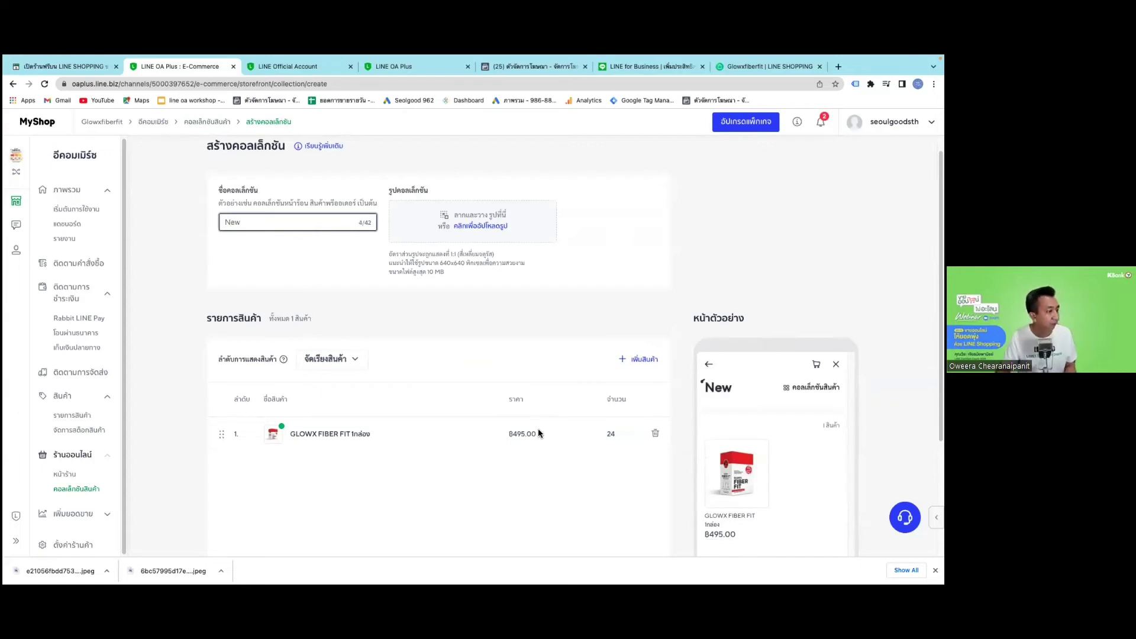
scroll(302, 472, down, 3)
click(226, 452)
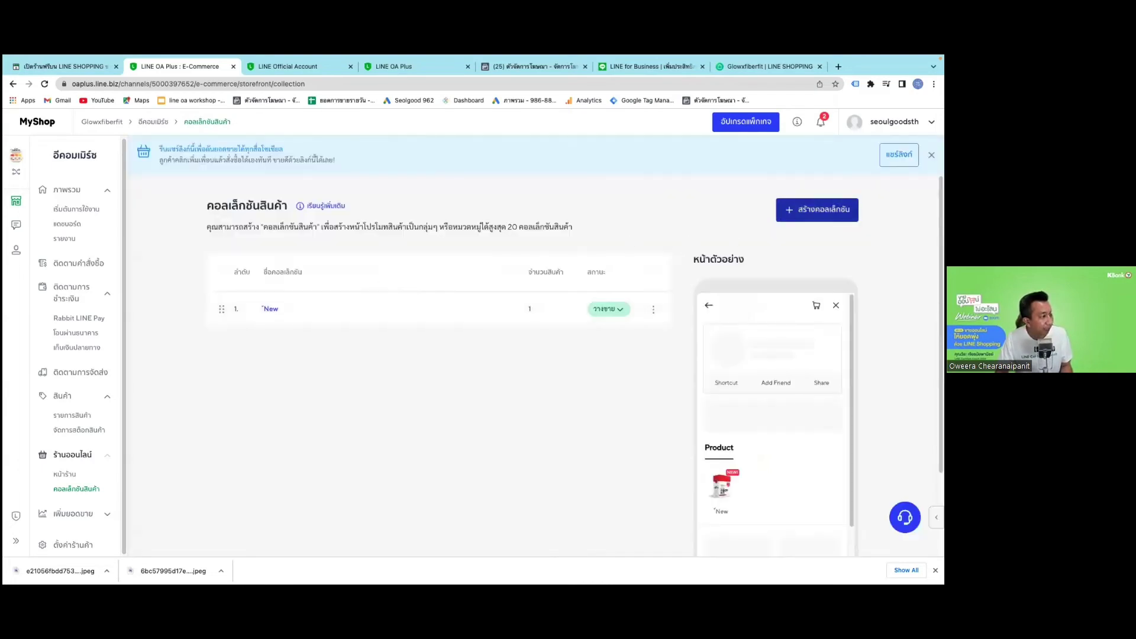
Start a second collection to get the newest, cheapest, best-selling or manual build choices.
click(817, 210)
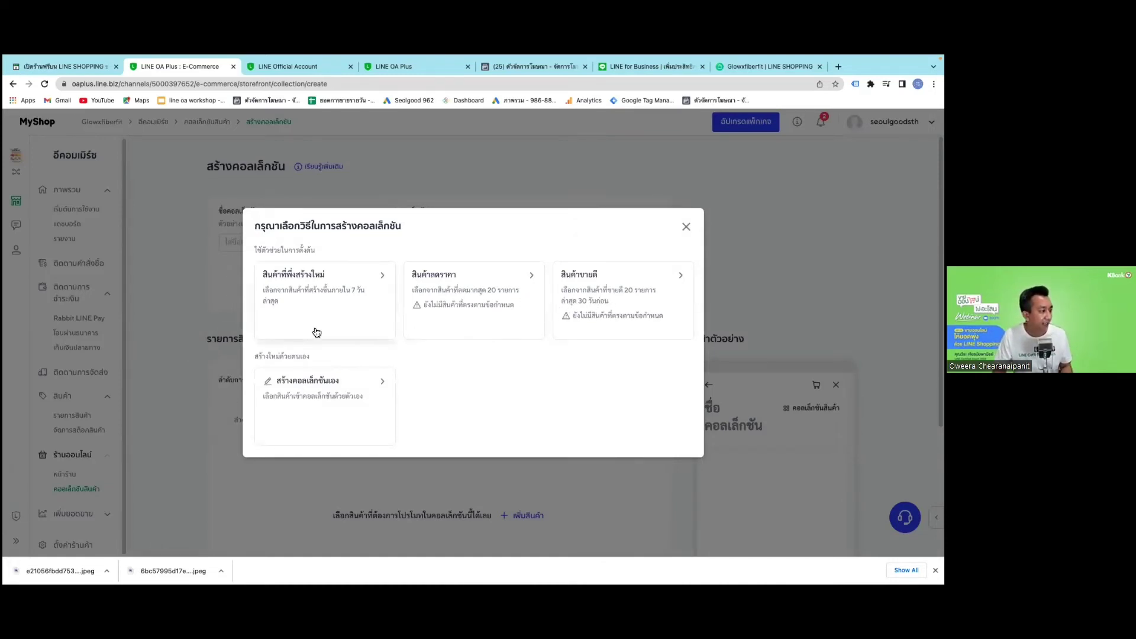
Choose to build the collection manually and name it 'อาหารเสริมลดน้ำหนัก'.
click(372, 386)
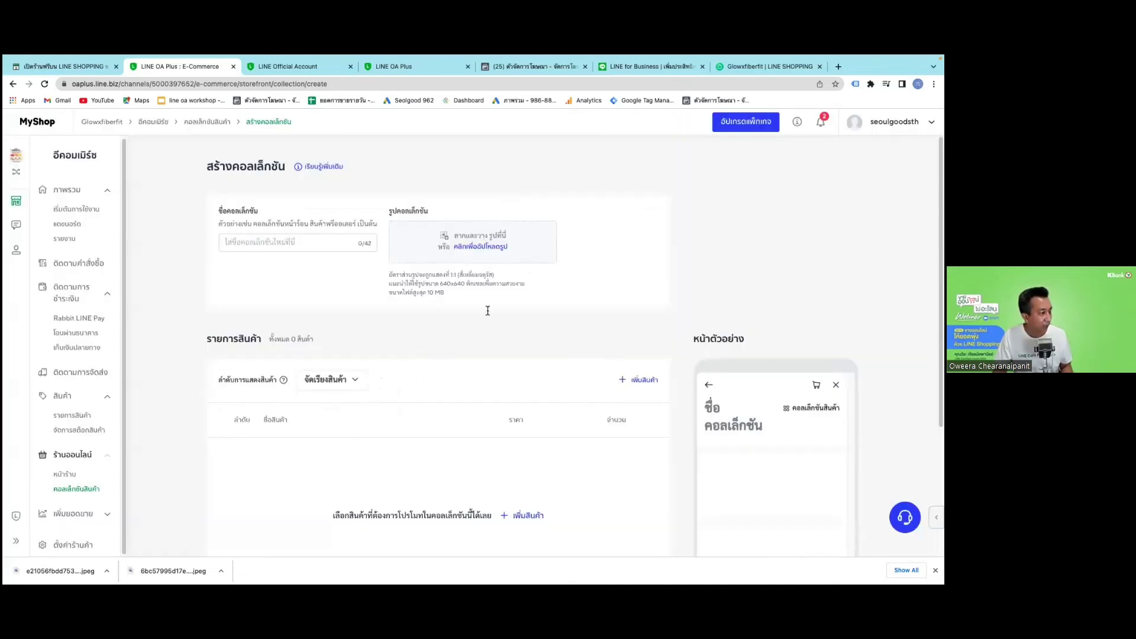
click(287, 242)
text(v)
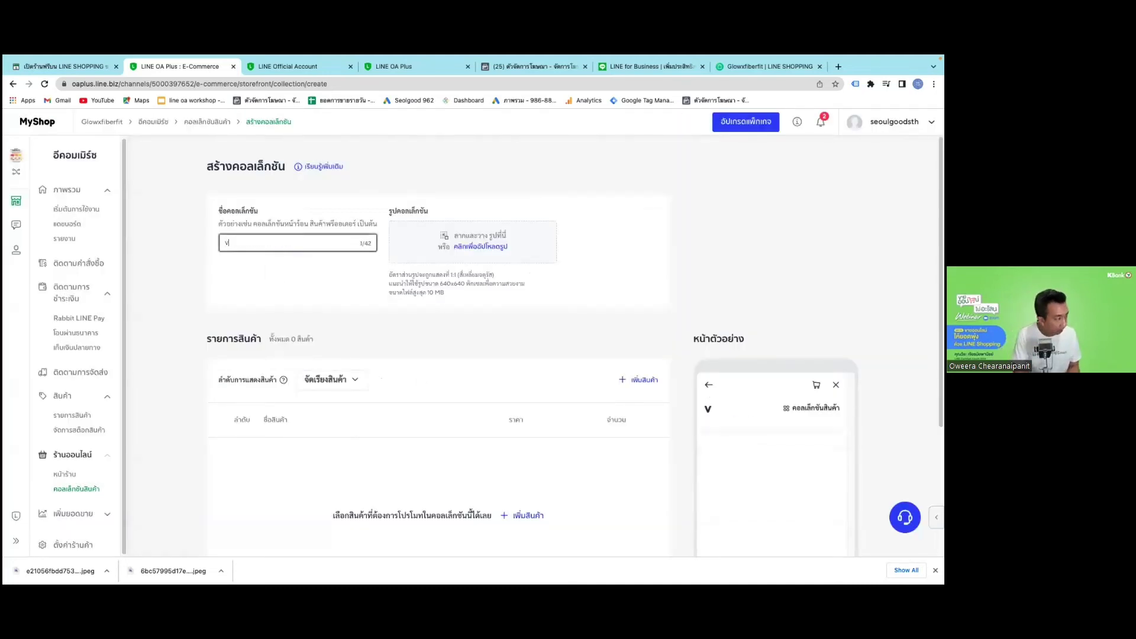
key(BackSpace)
text(อหา)
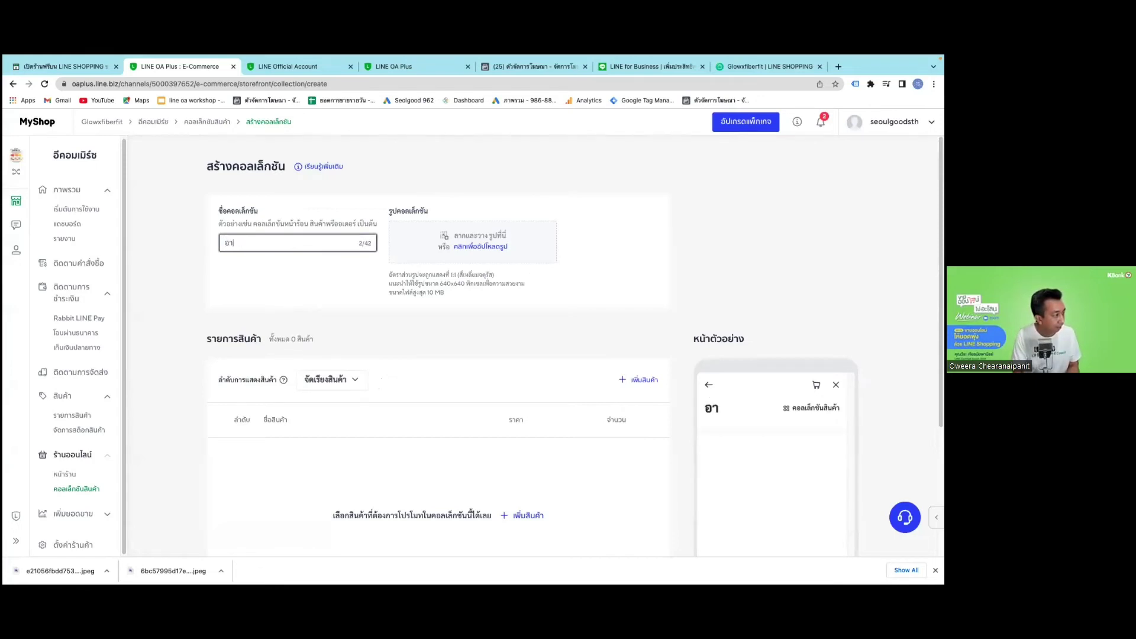
text(หารเสริมลด)
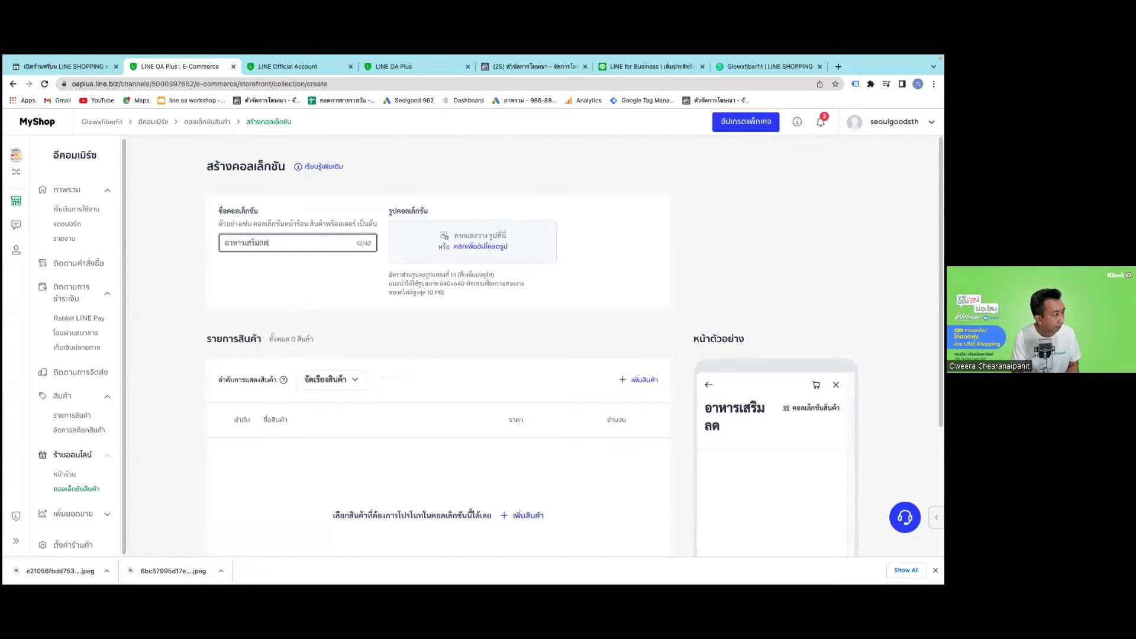
text(น้ำหนัก)
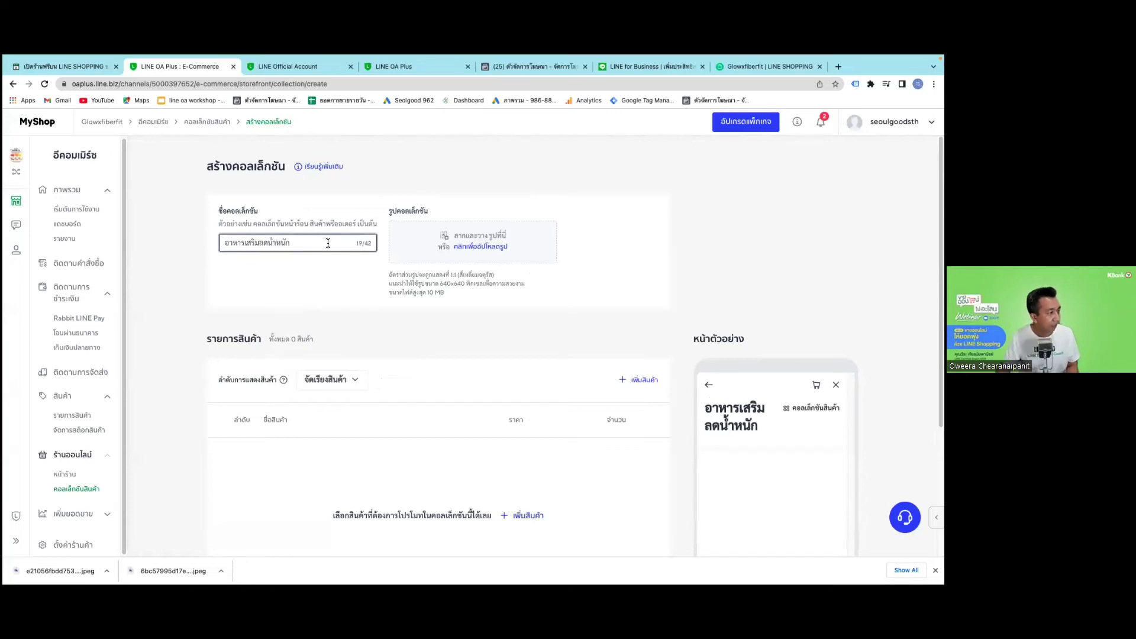
Upload the last image file as the collection's cover image.
click(467, 254)
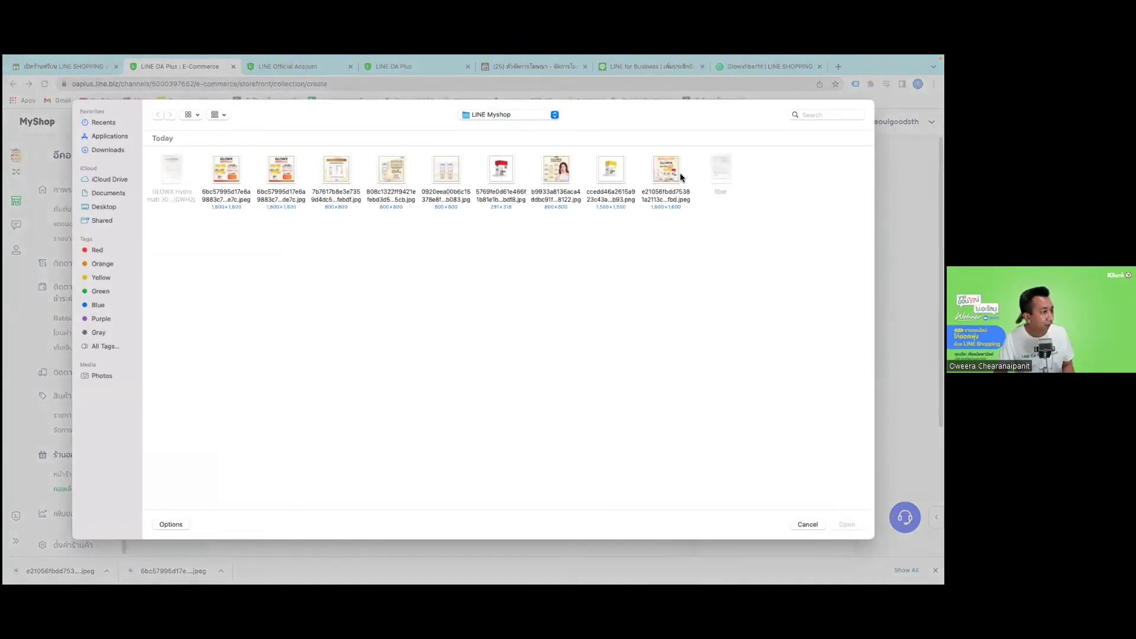
key(c)
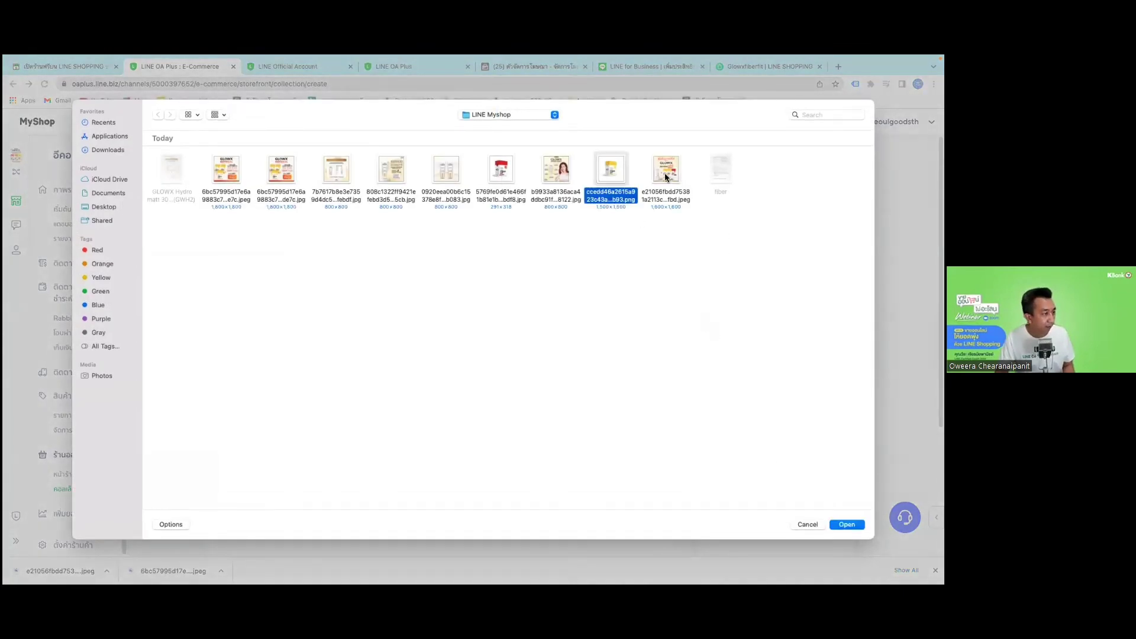
click(665, 172)
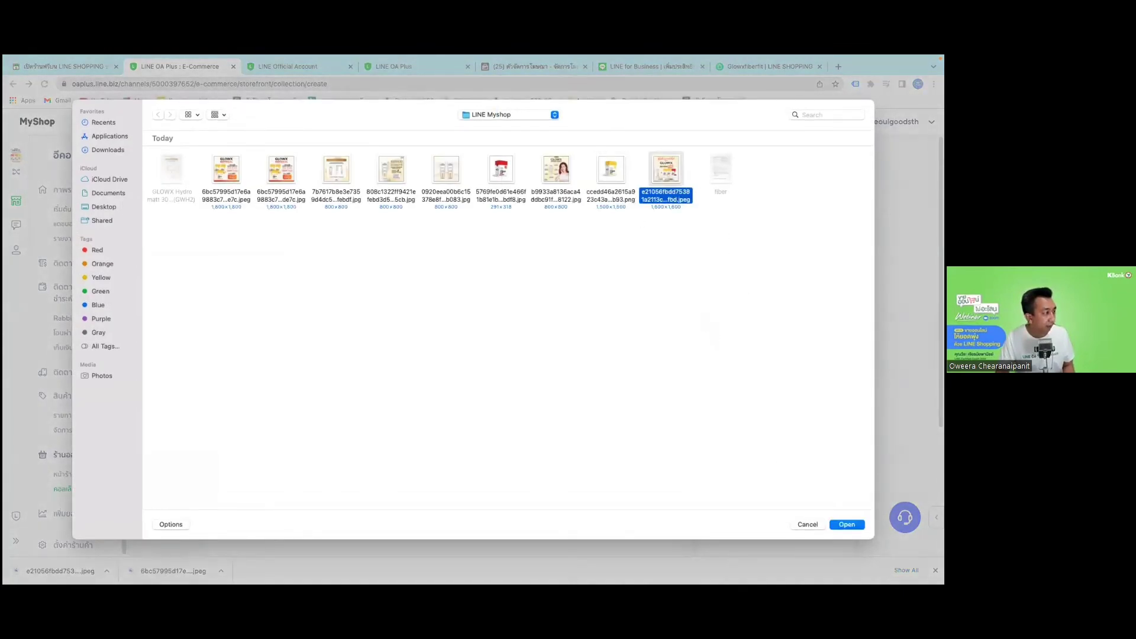
key(Return)
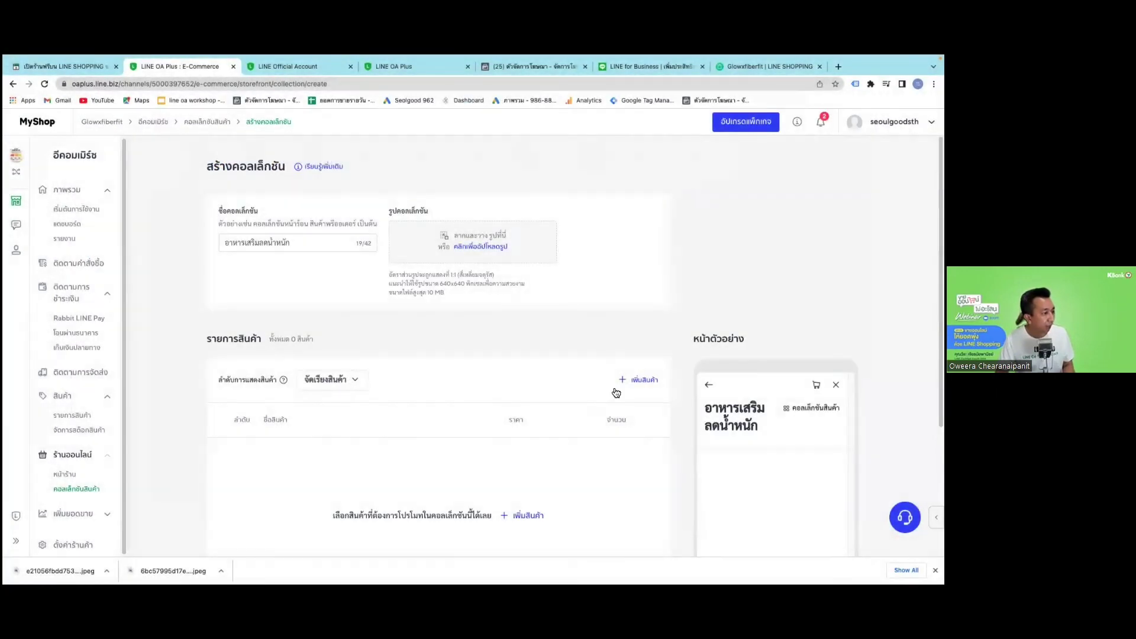
Add GLOWX FIBER FIT to the collection and save it.
click(638, 377)
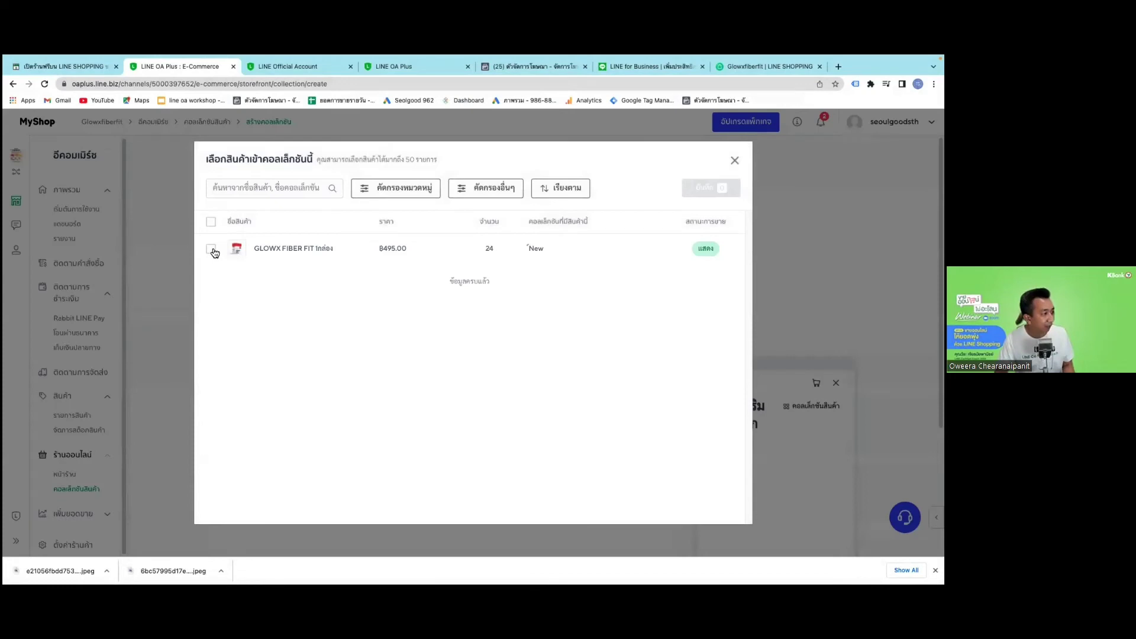
click(211, 250)
click(710, 187)
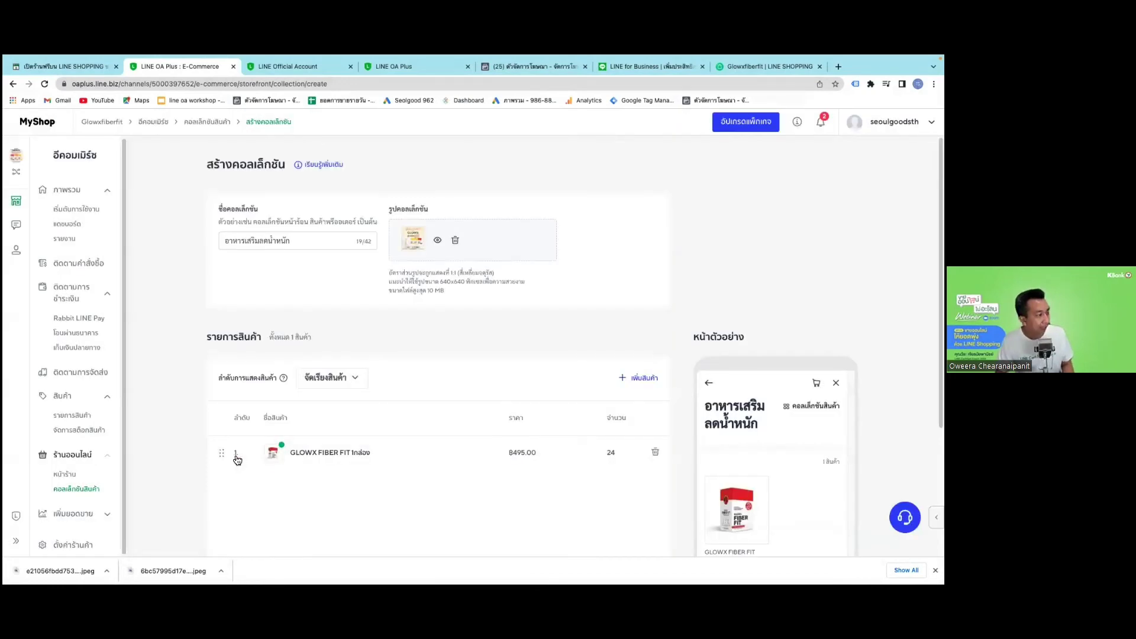
scroll(236, 459, down, 4)
click(279, 453)
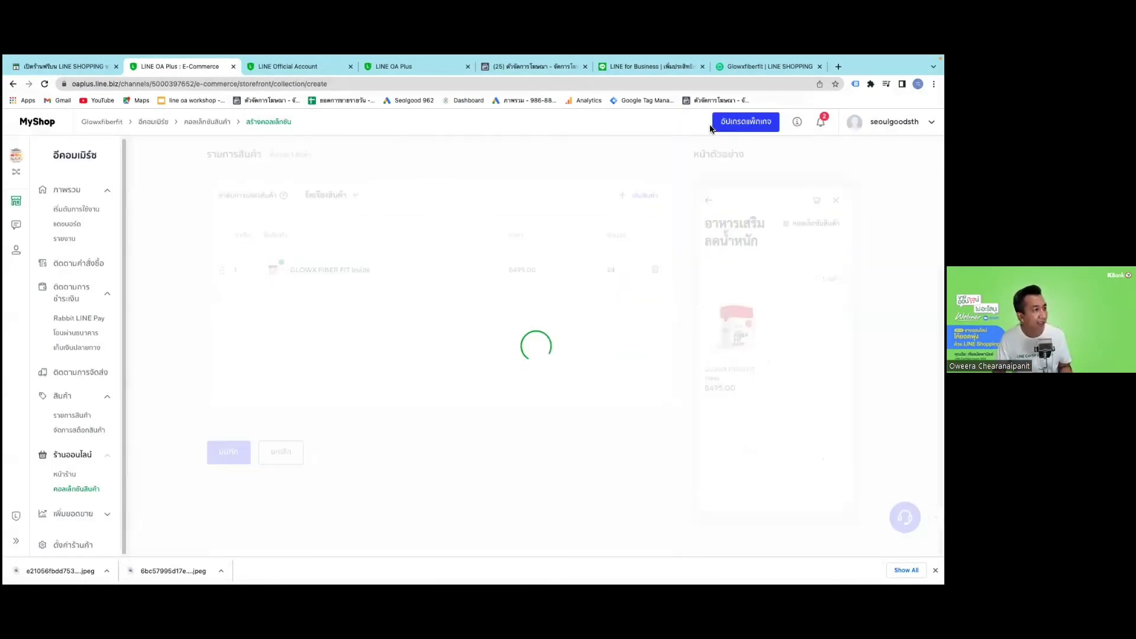
Reload the Glowxfiberfit shop home page to see both new collections, then return to MyShop.
click(737, 69)
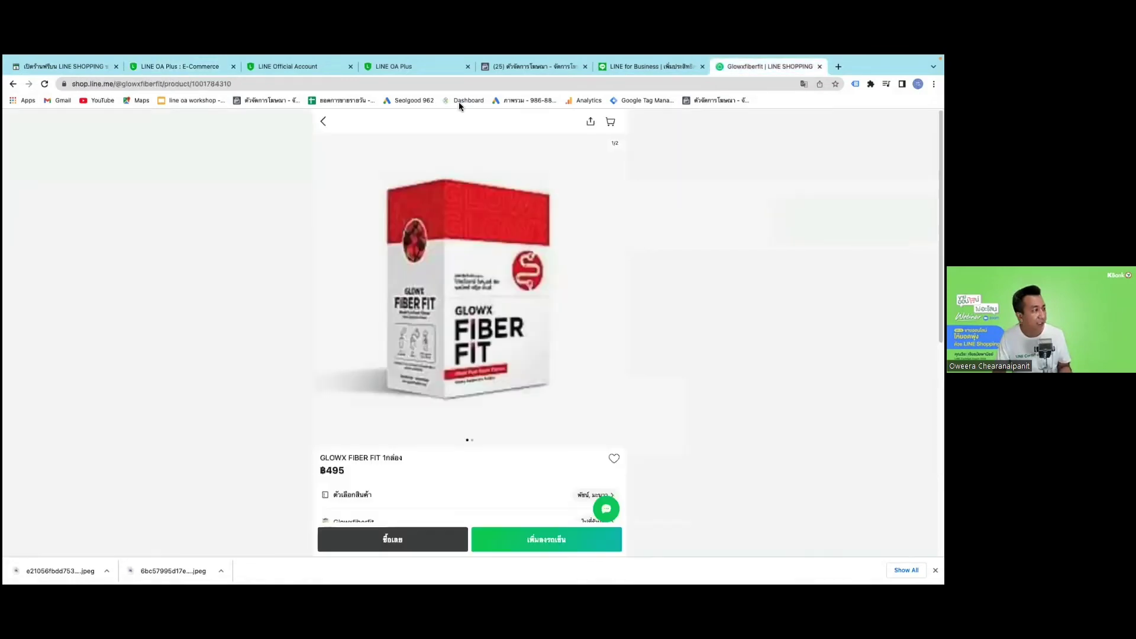
click(13, 83)
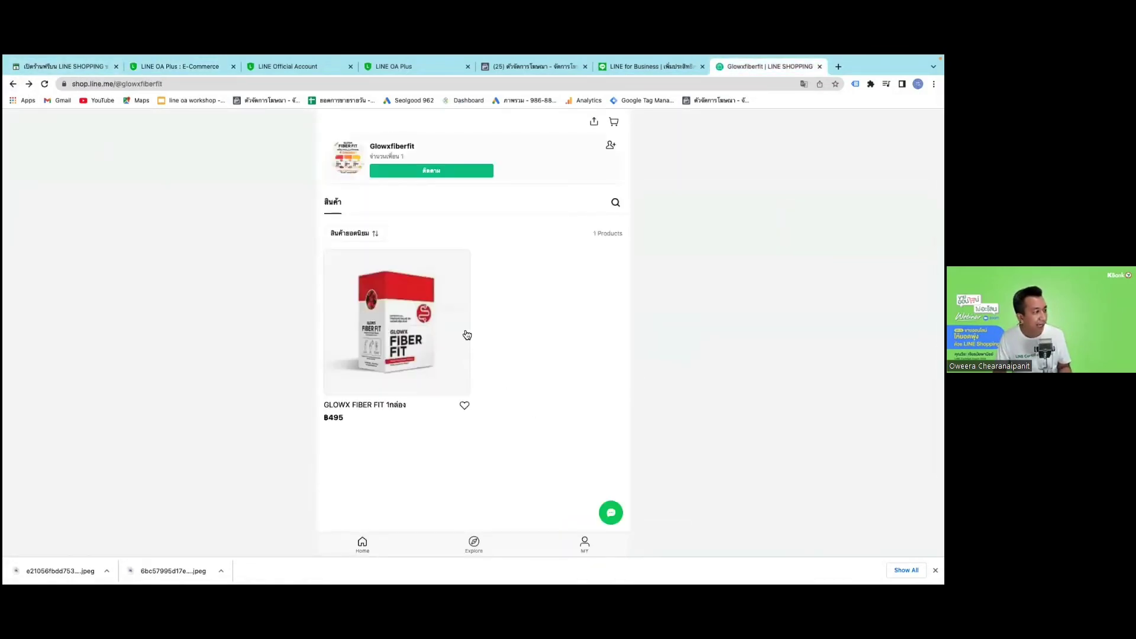
click(44, 83)
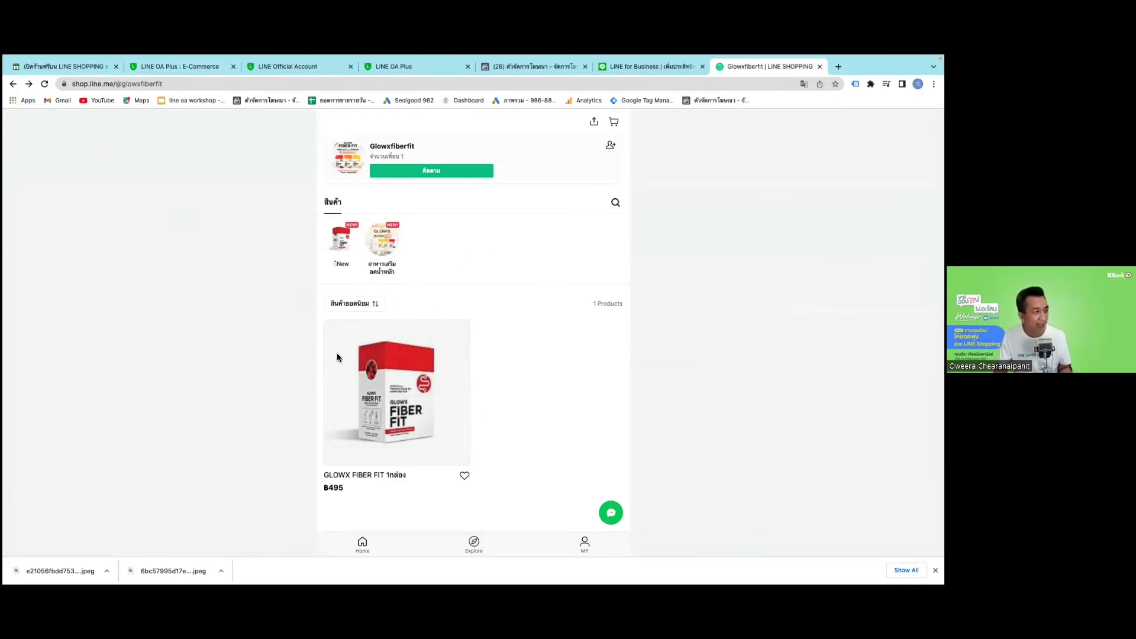
click(187, 71)
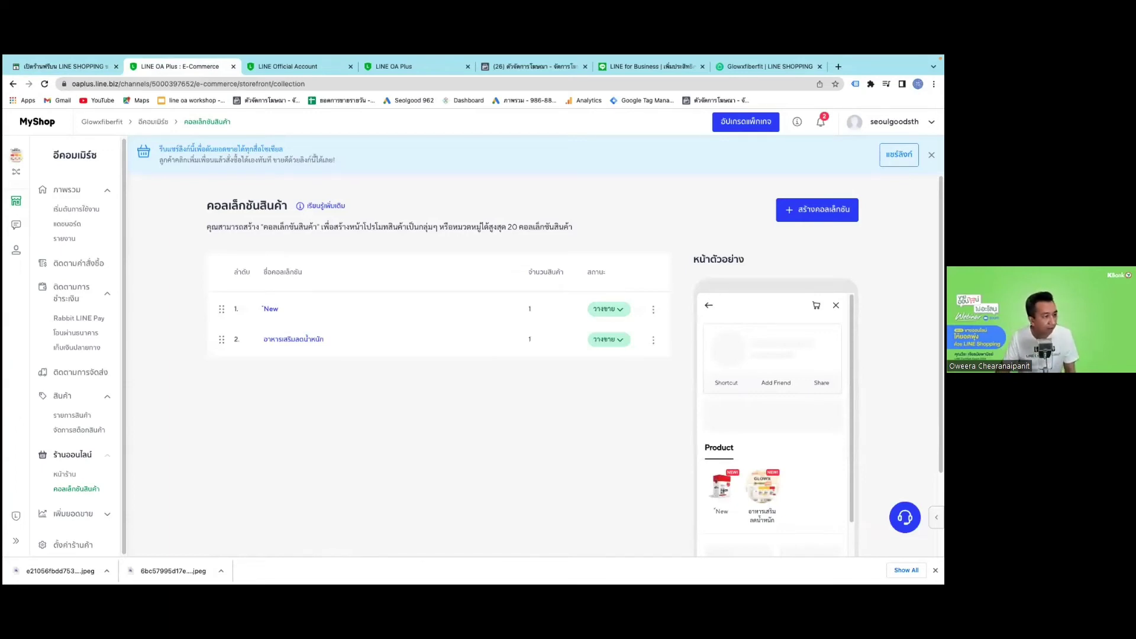
Open a blank create-collection form, then expand the เพิ่มยอดขาย sidebar section to list the sales tools.
click(793, 210)
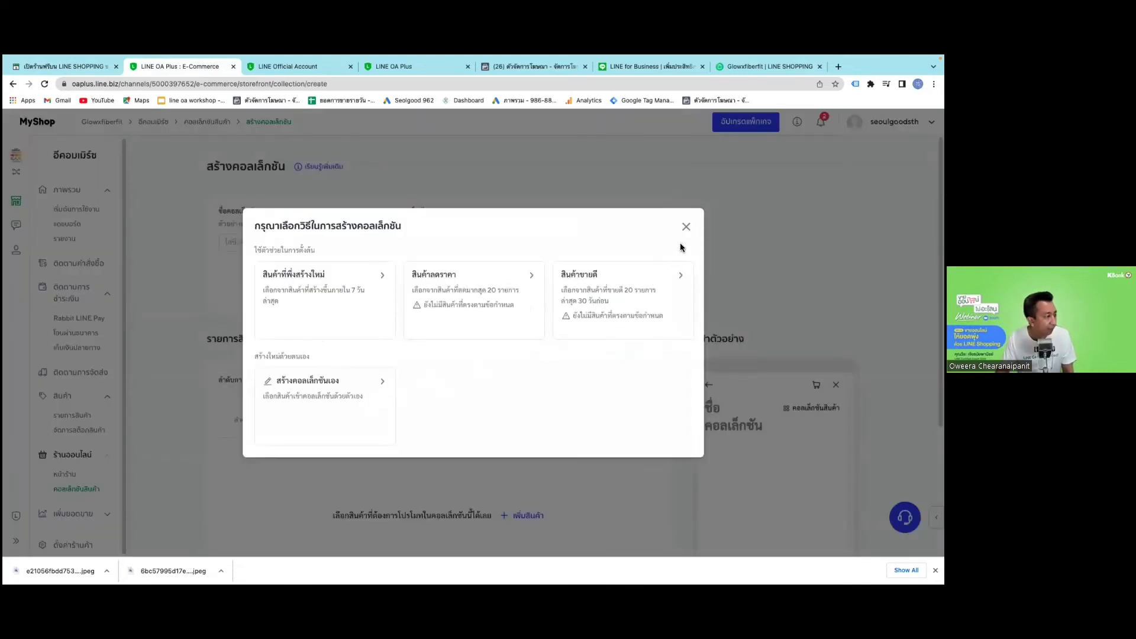
click(719, 229)
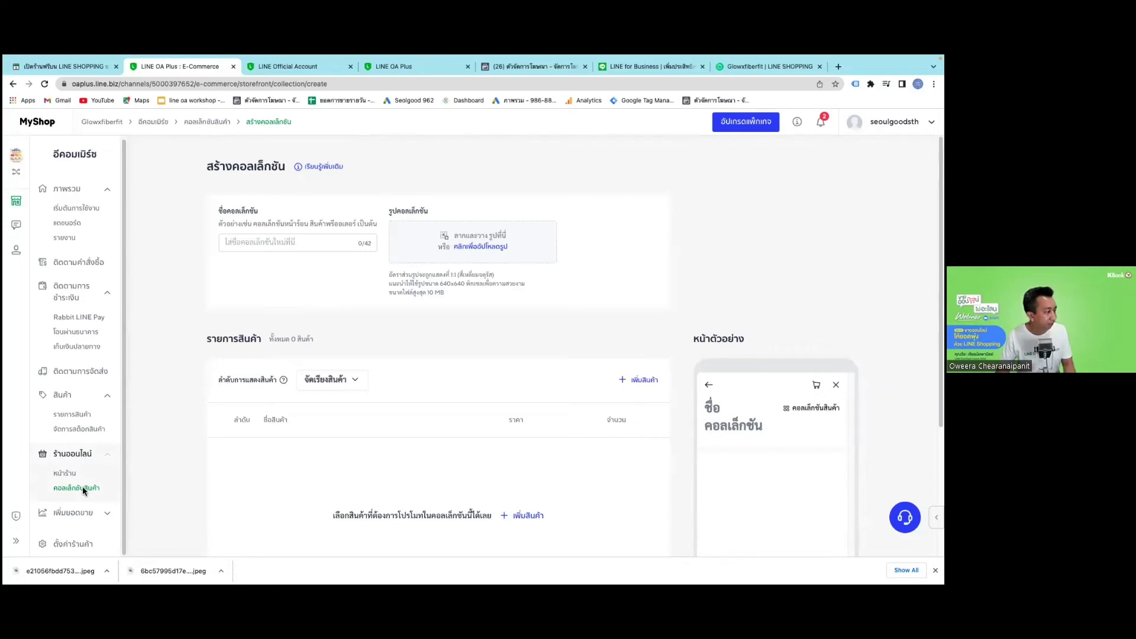
scroll(77, 515, down, 1)
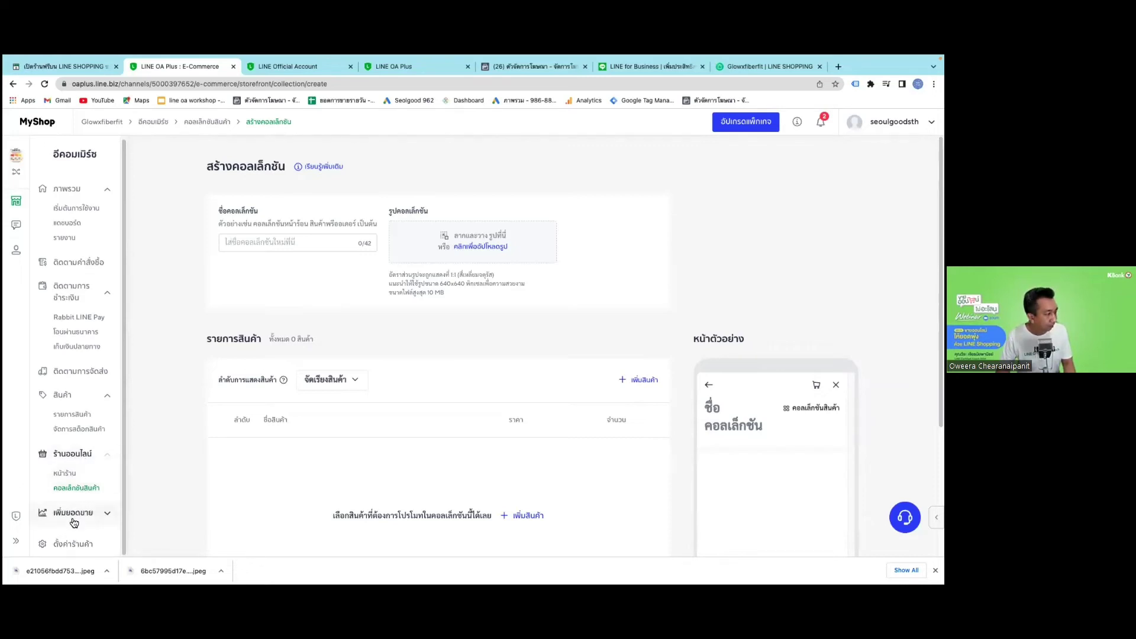
click(74, 514)
scroll(246, 444, down, 3)
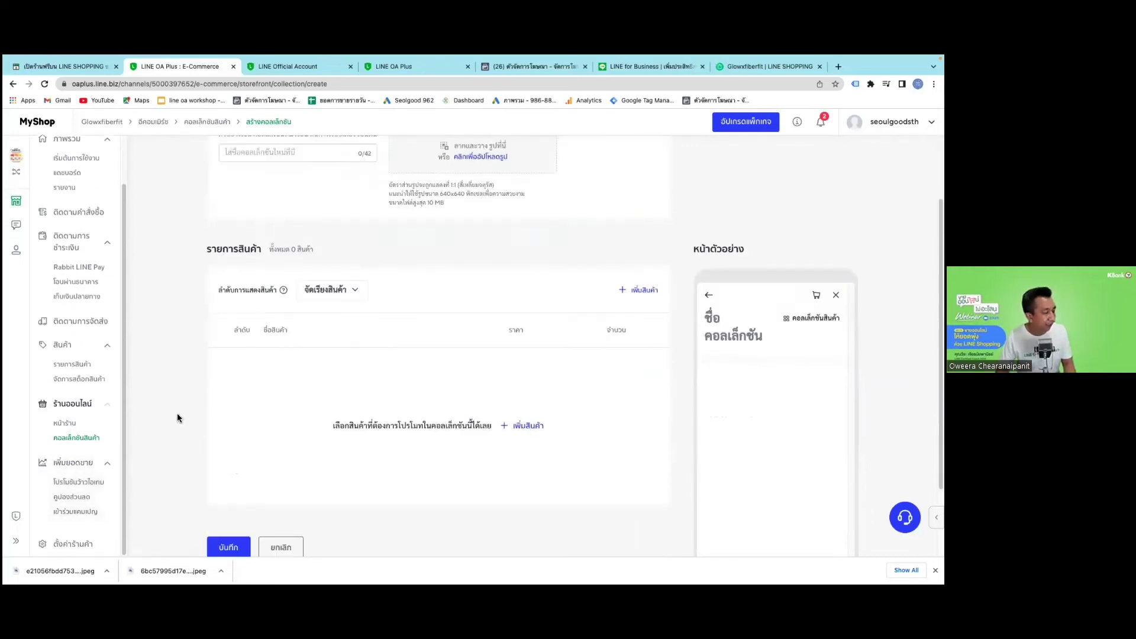
scroll(178, 417, down, 2)
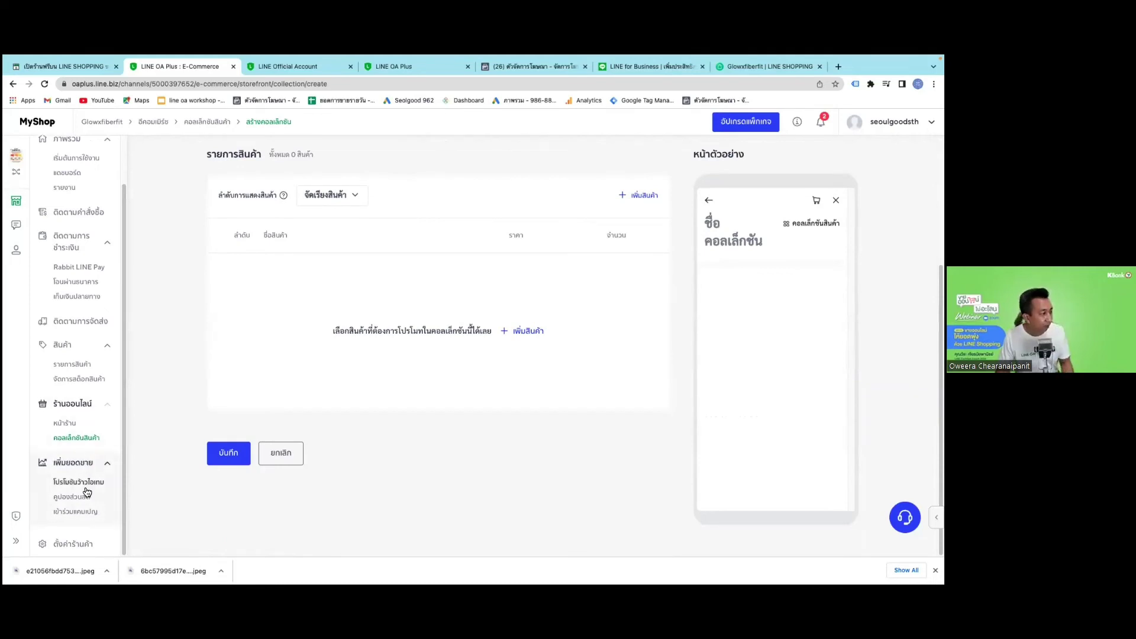
Create a new Wow Item promotion named '6.6 ลดราคา6%'.
click(84, 483)
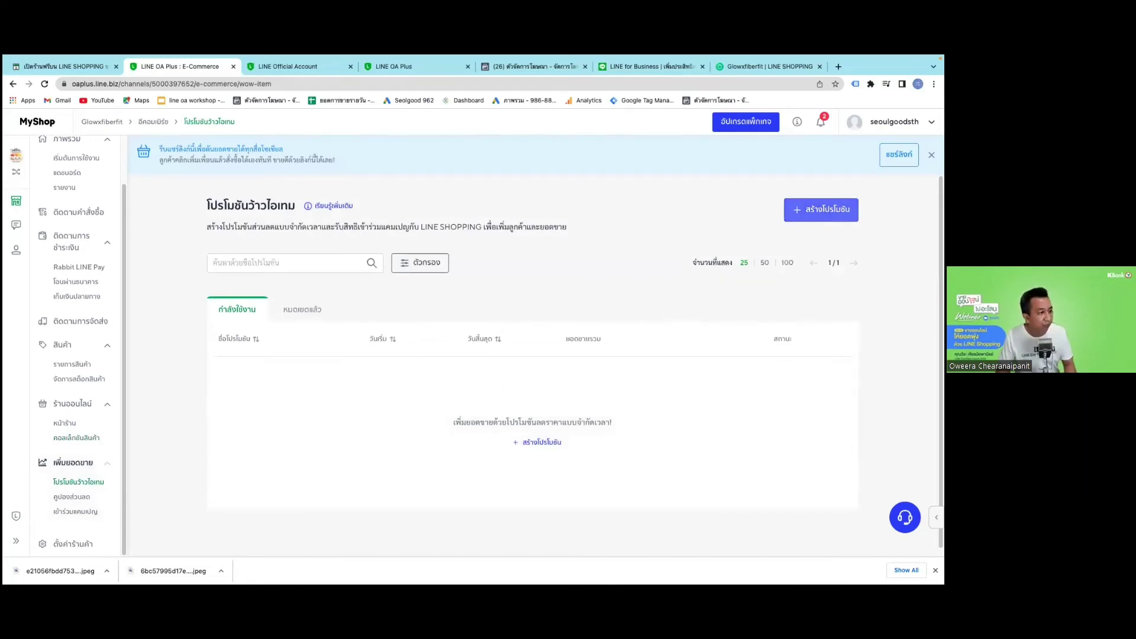
click(821, 209)
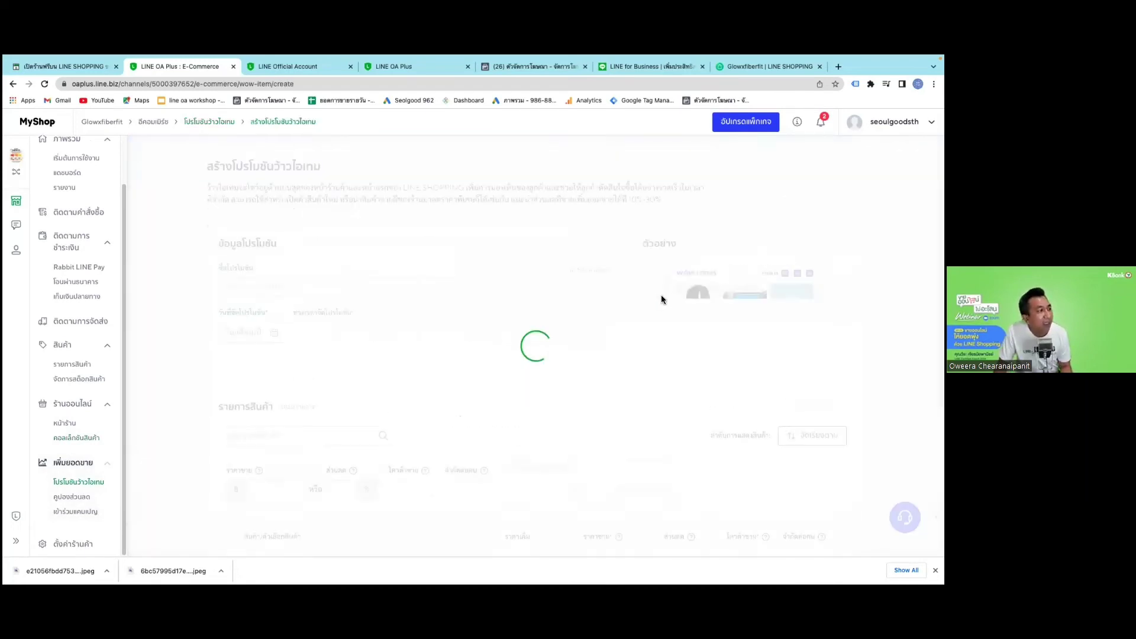
click(427, 291)
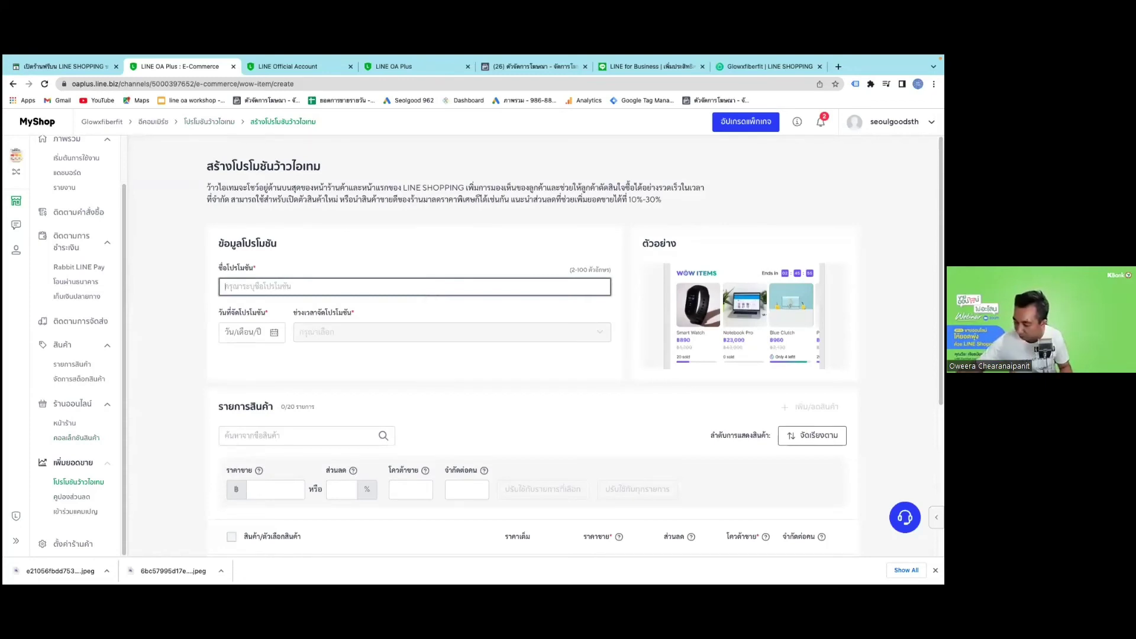
text(6.6 ลดราคา6)
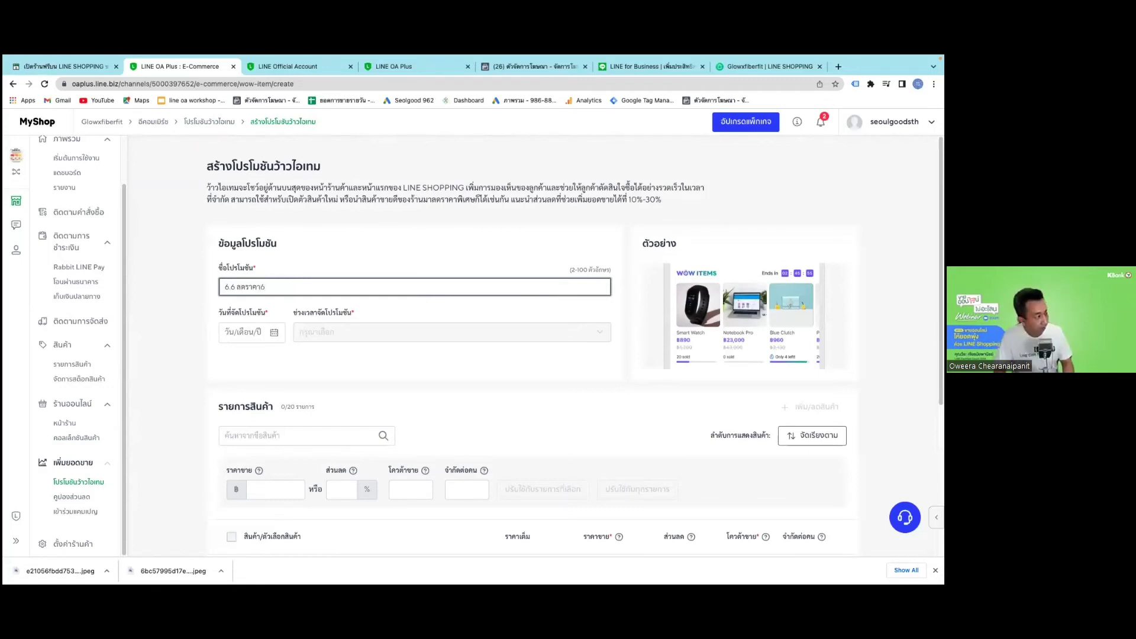
text(ล)
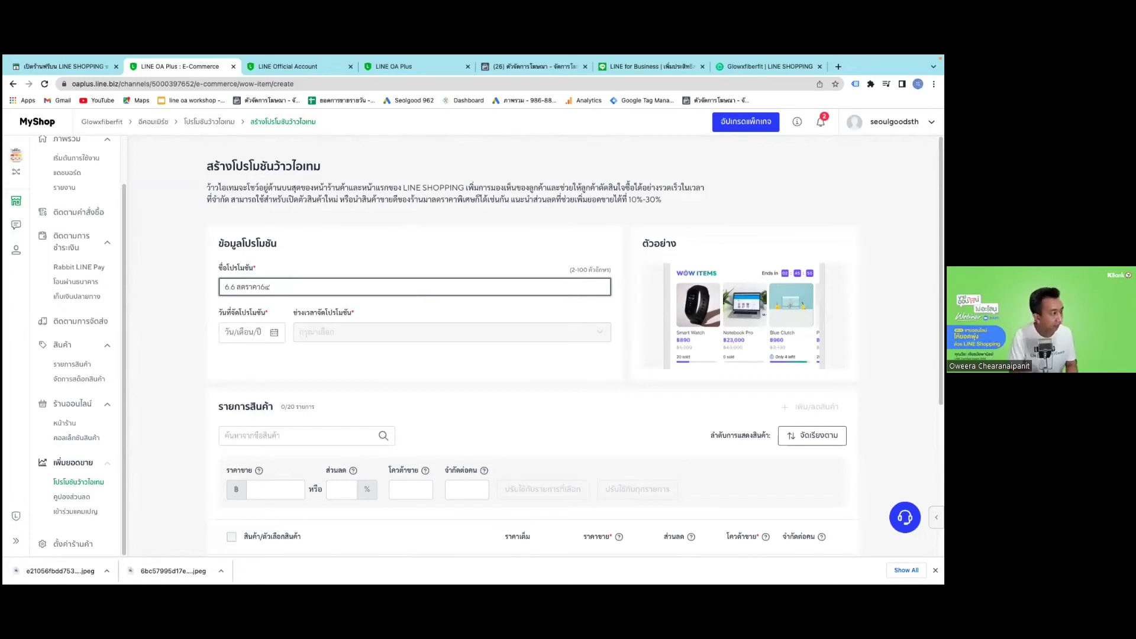
key(BackSpace)
text(%)
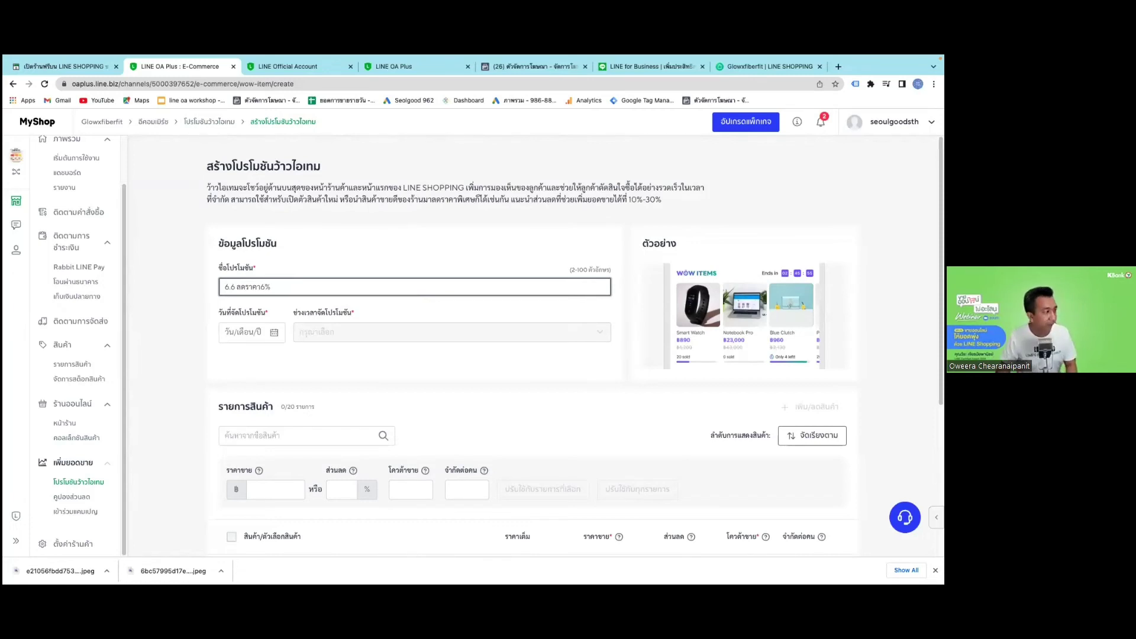
Schedule the promotion for 1 June 2022 in the morning 09.00–12.00 slot.
click(273, 332)
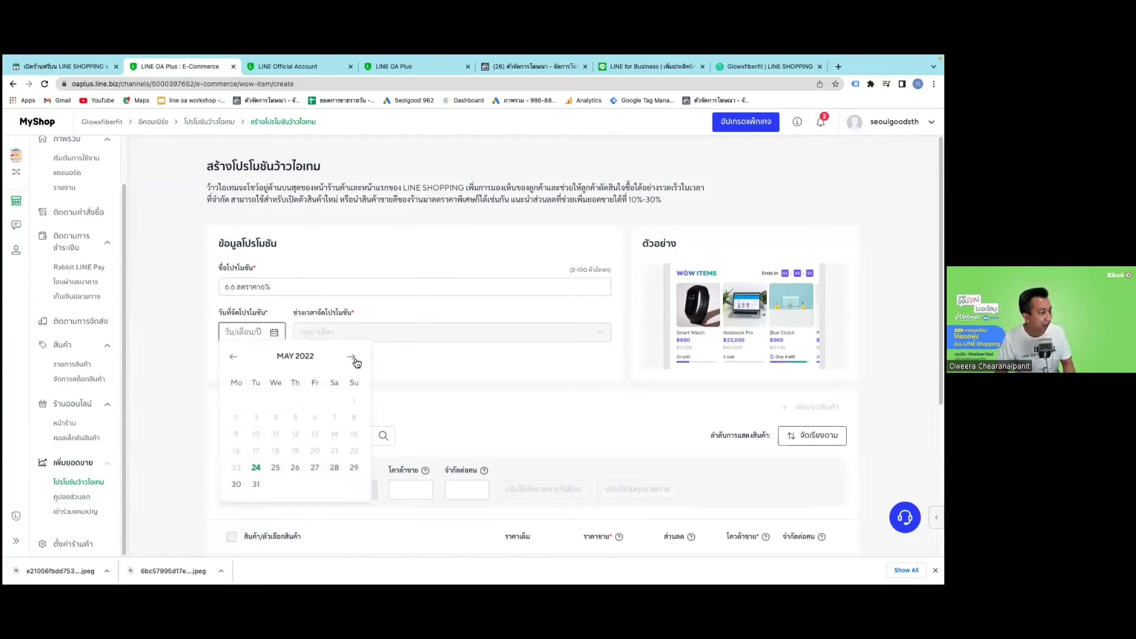
click(351, 357)
click(281, 406)
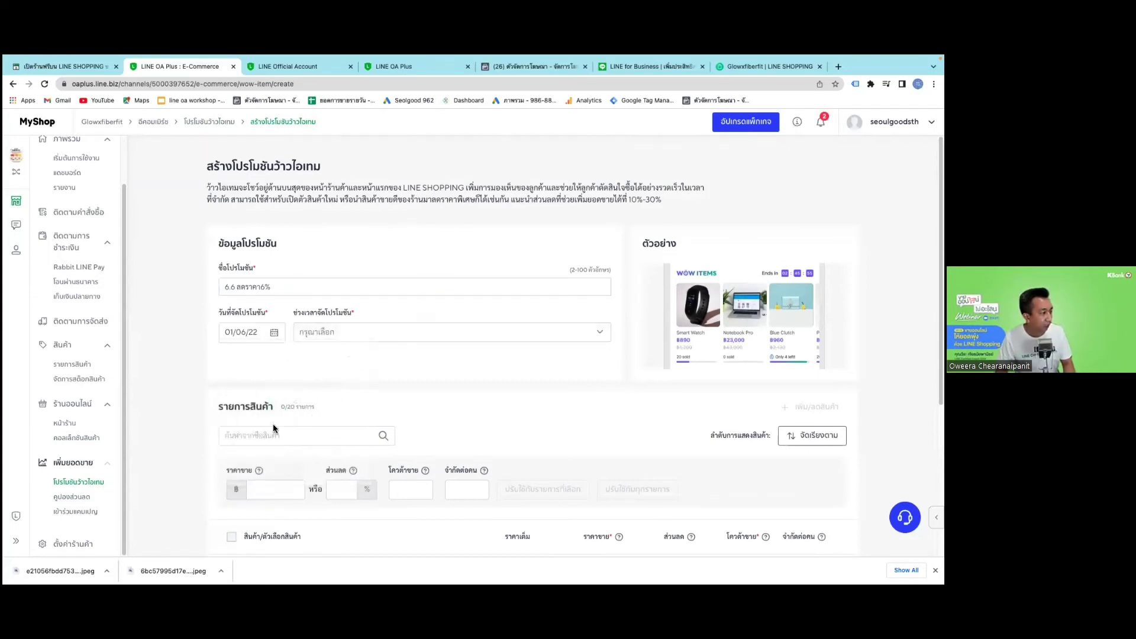
click(274, 333)
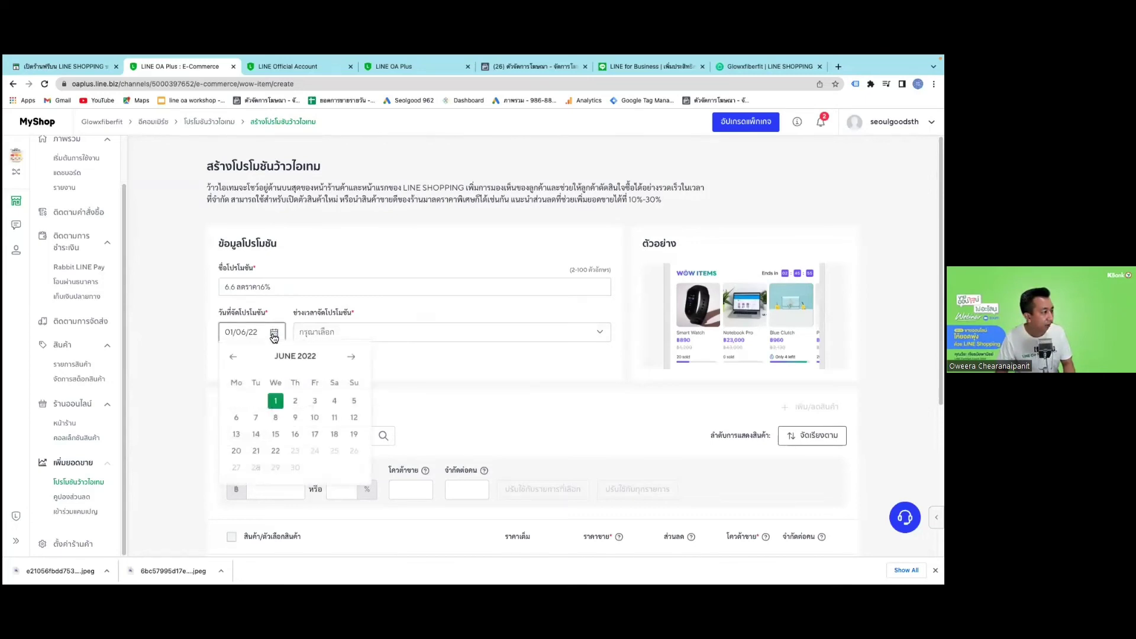
click(317, 334)
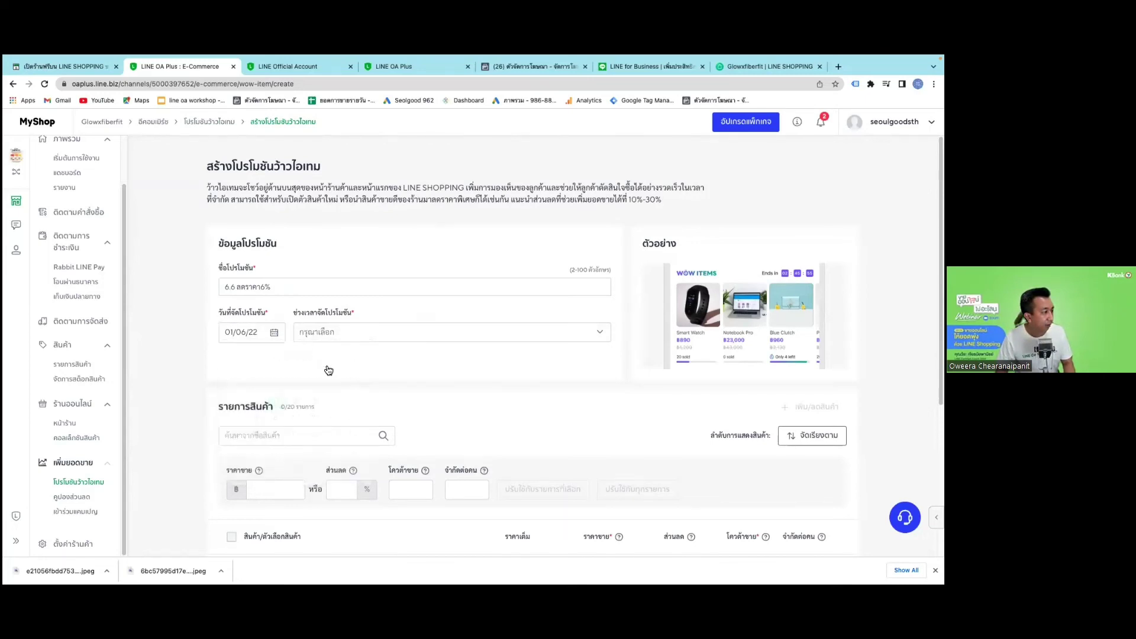
click(333, 381)
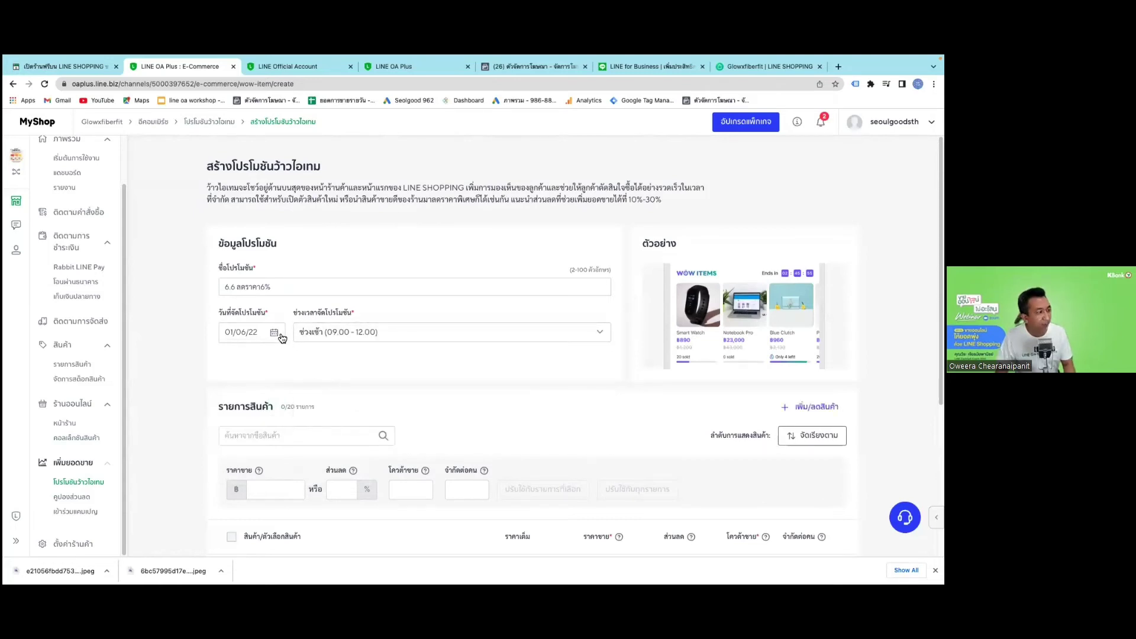
click(280, 335)
click(275, 402)
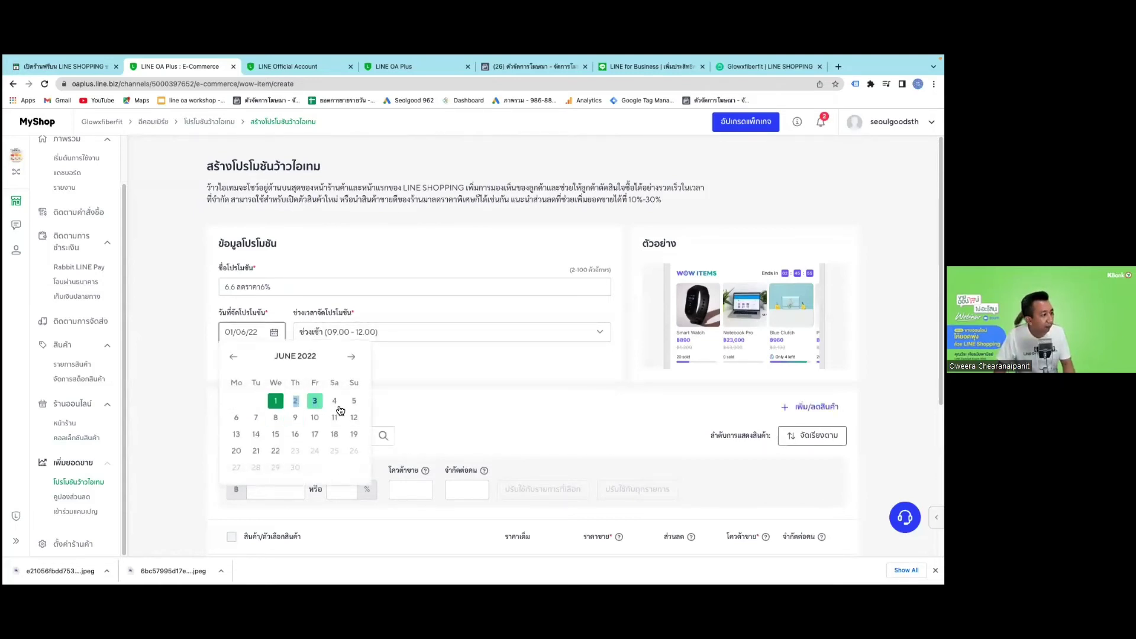
click(273, 337)
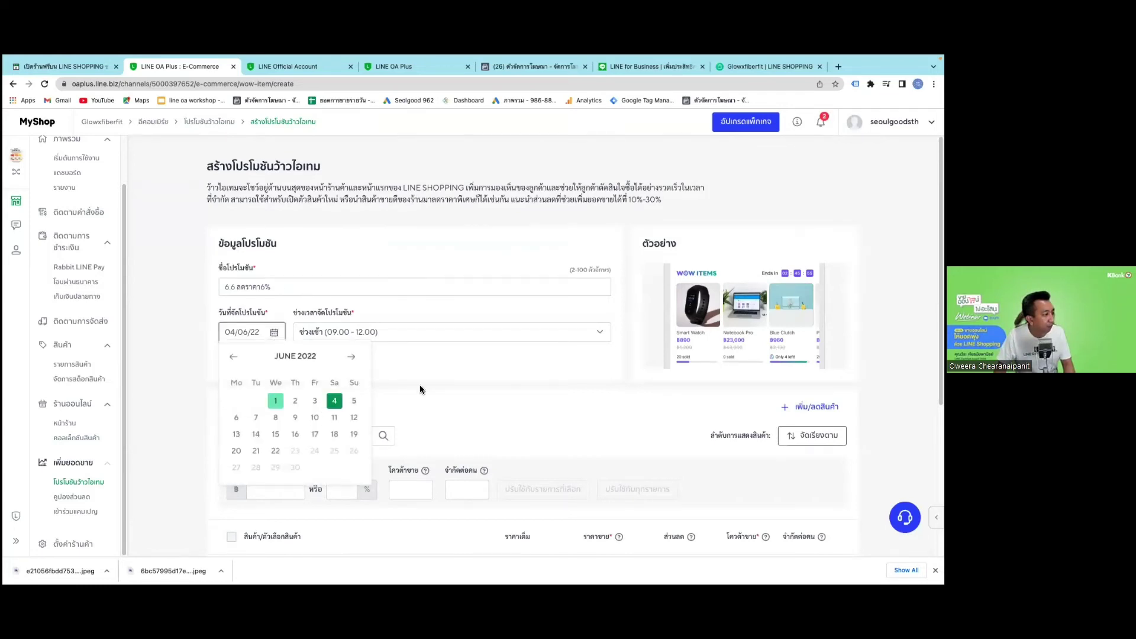
click(276, 402)
Open the product picker to choose items for the promotion.
scroll(286, 398, down, 2)
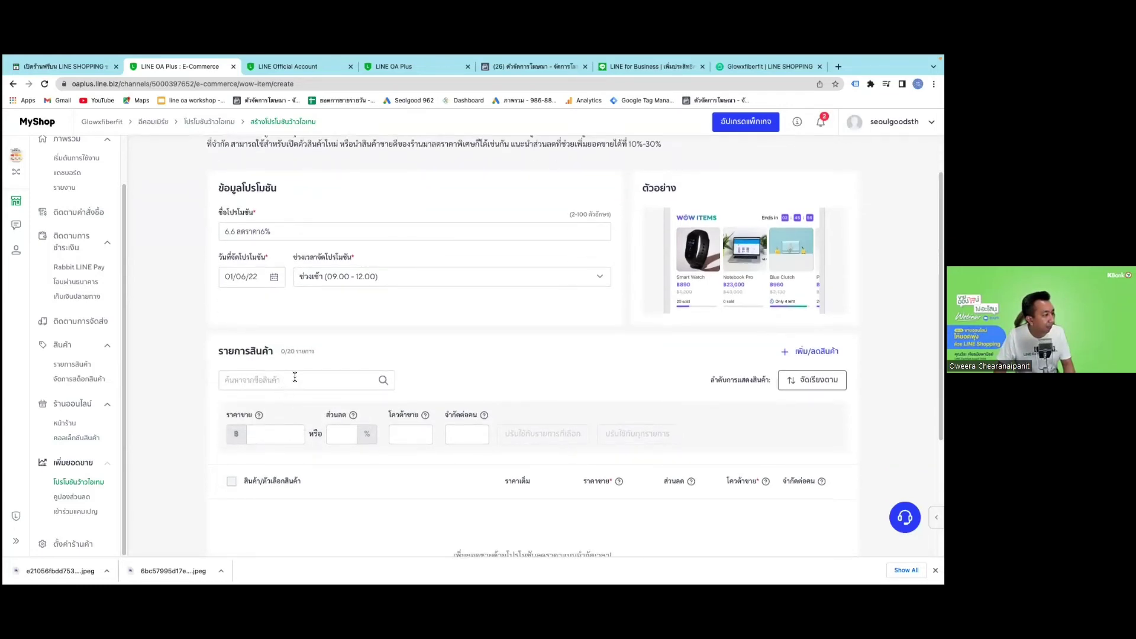
click(295, 377)
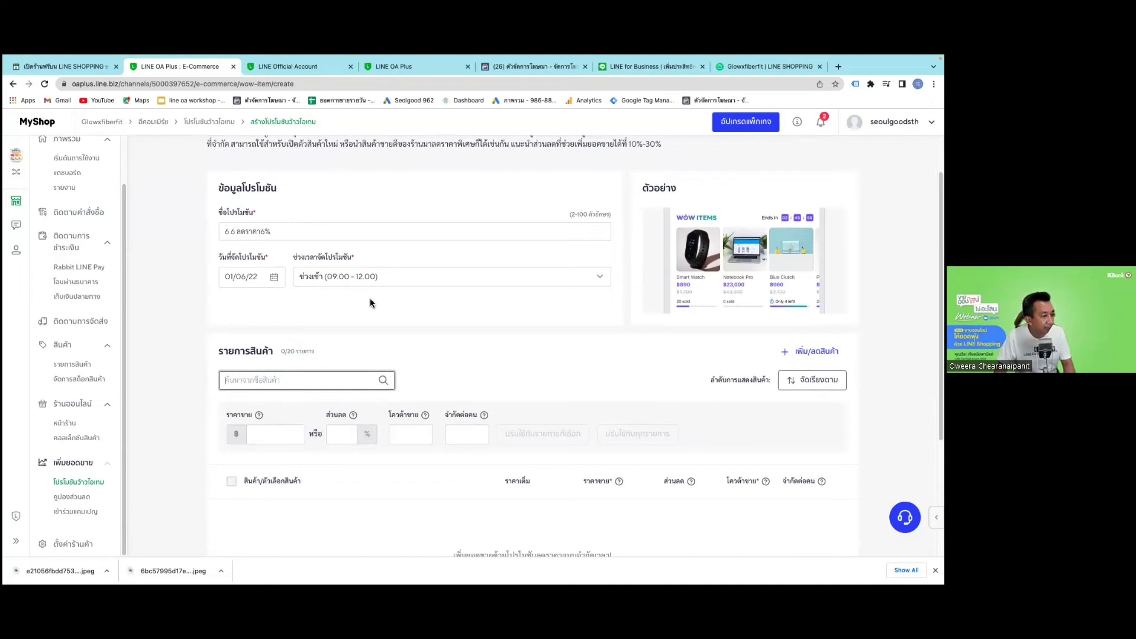
click(652, 491)
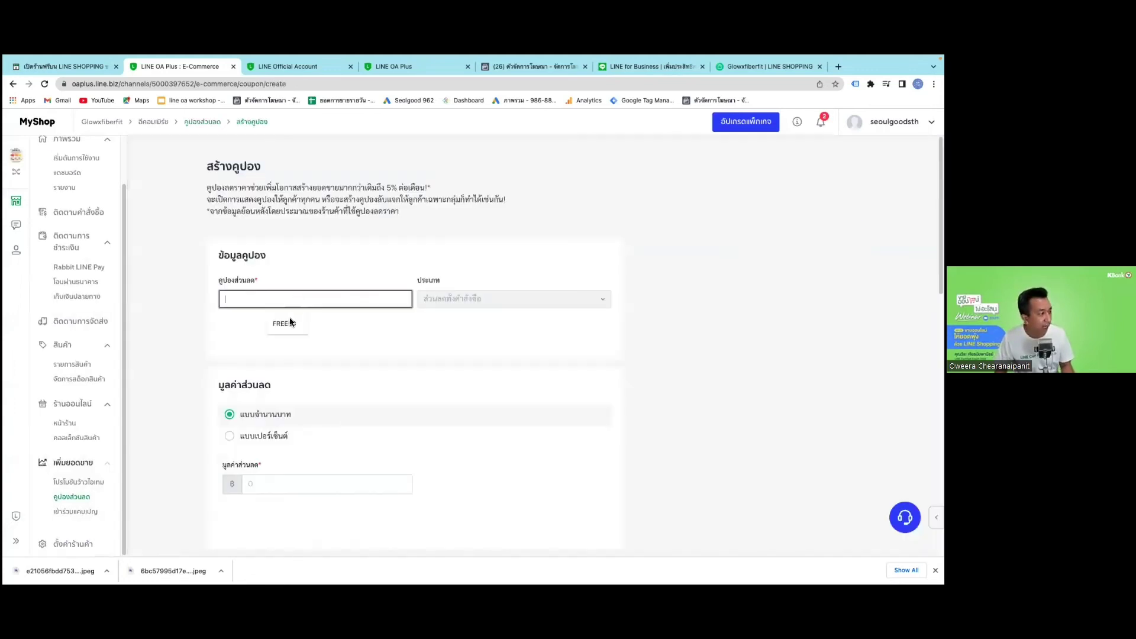
Set coupon code FREE50 with a fixed 50-baht discount.
text(FREE50)
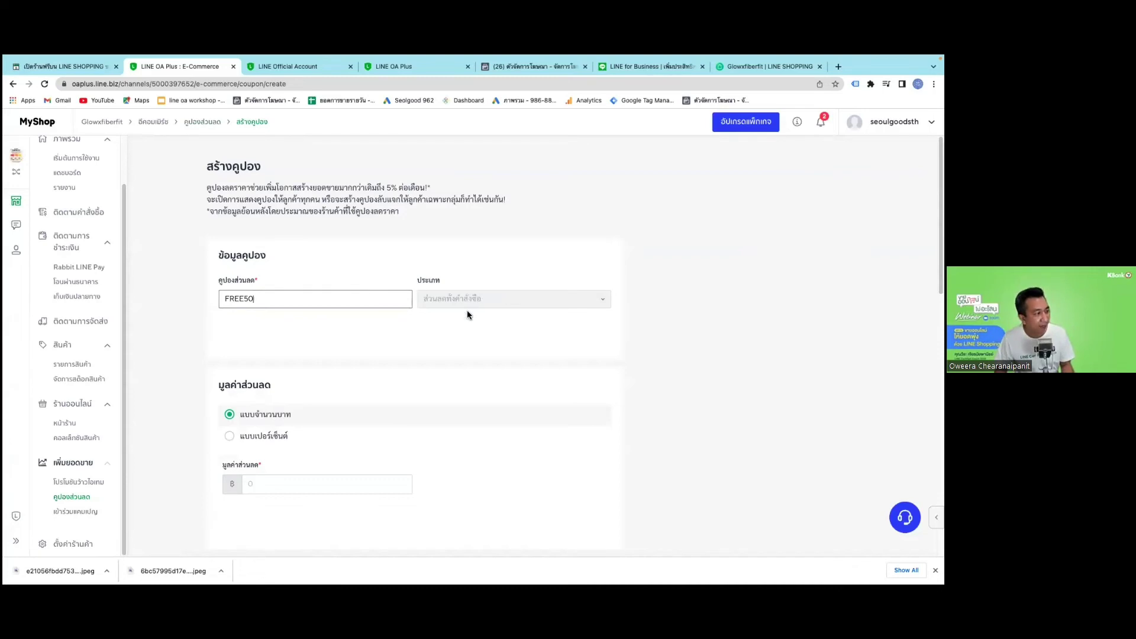
click(249, 417)
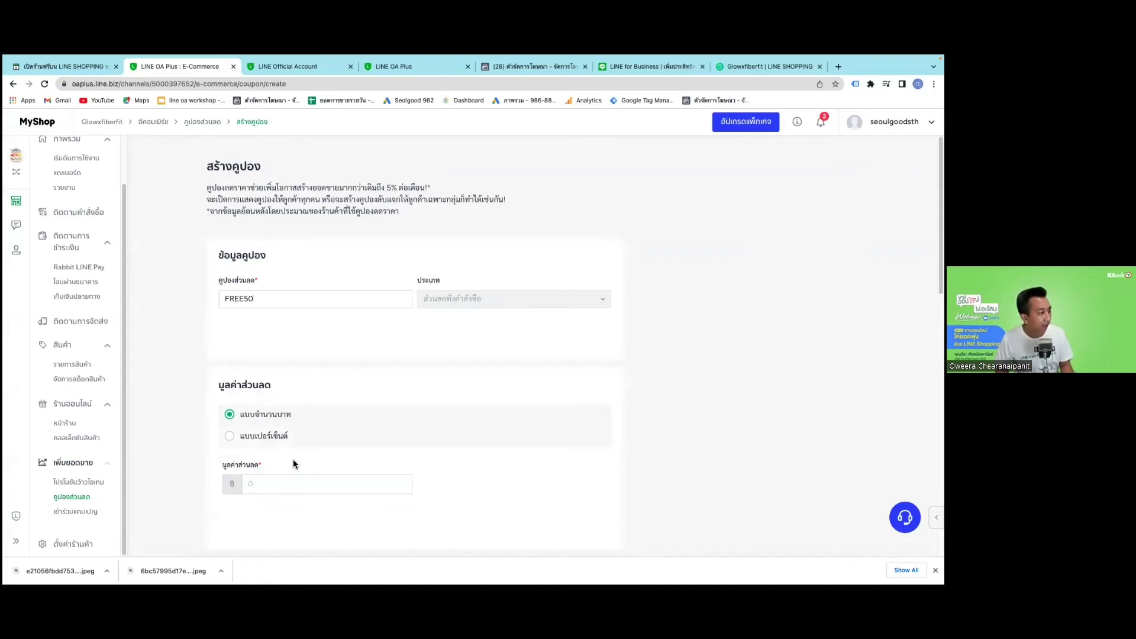
scroll(296, 403, down, 2)
click(297, 404)
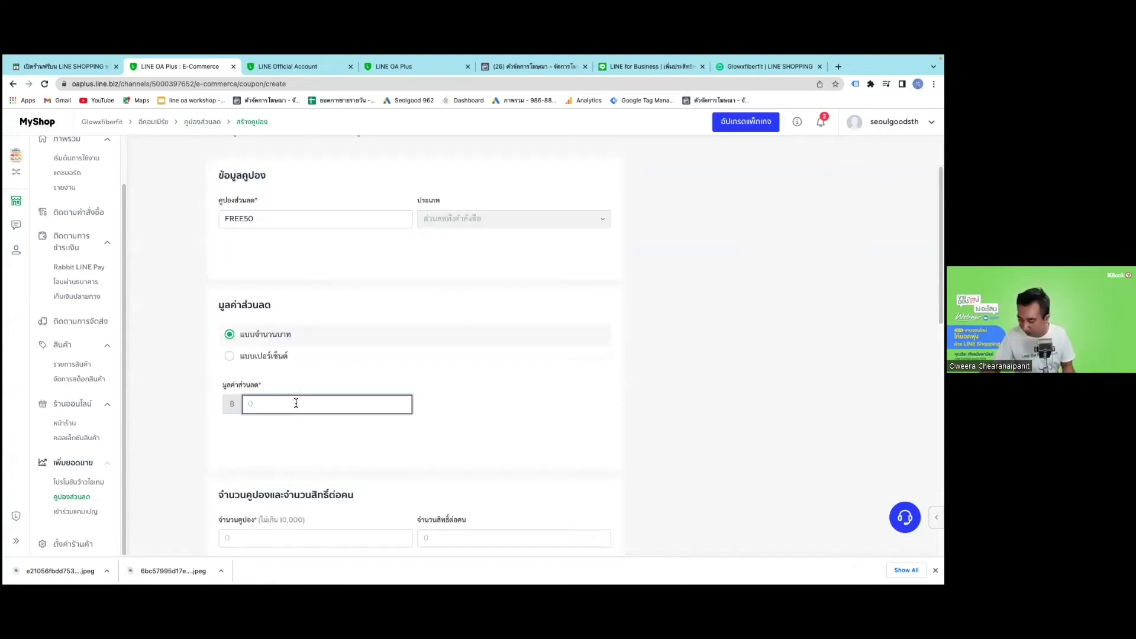
text(50)
Issue 100 coupons, limited to 1 per customer, with a 5,000-baht minimum purchase.
scroll(308, 469, down, 2)
click(309, 469)
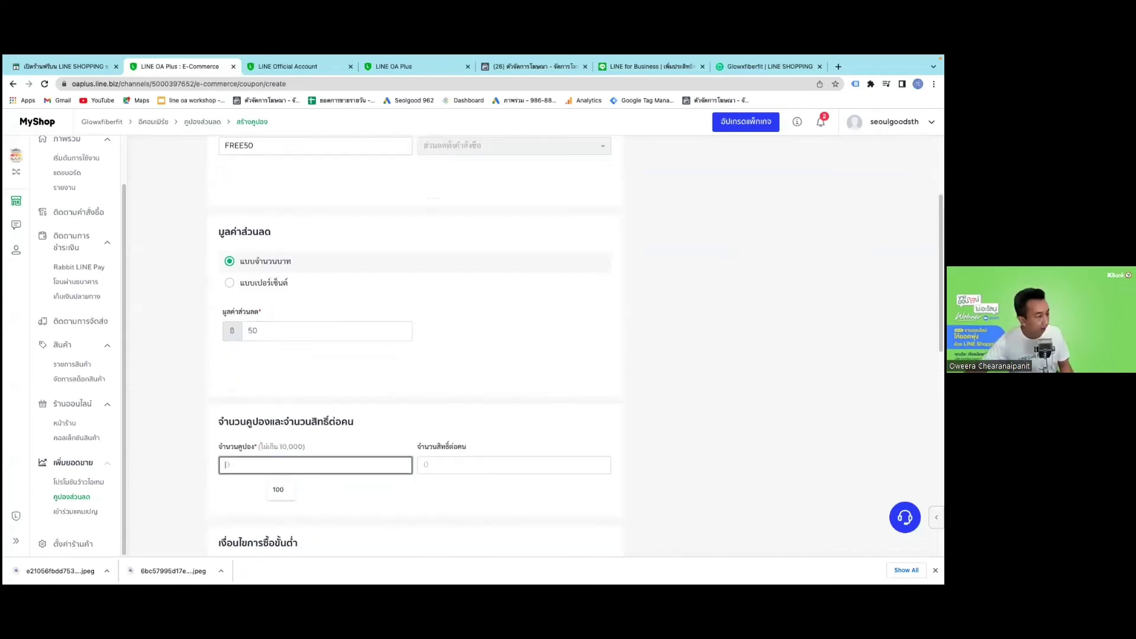
text(100)
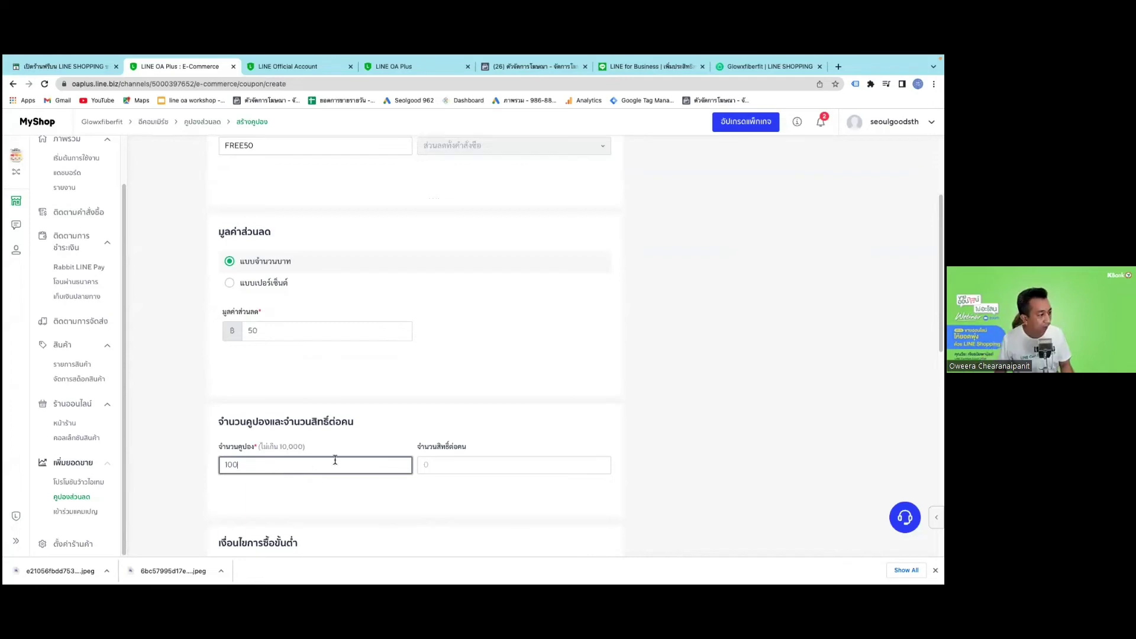
click(458, 464)
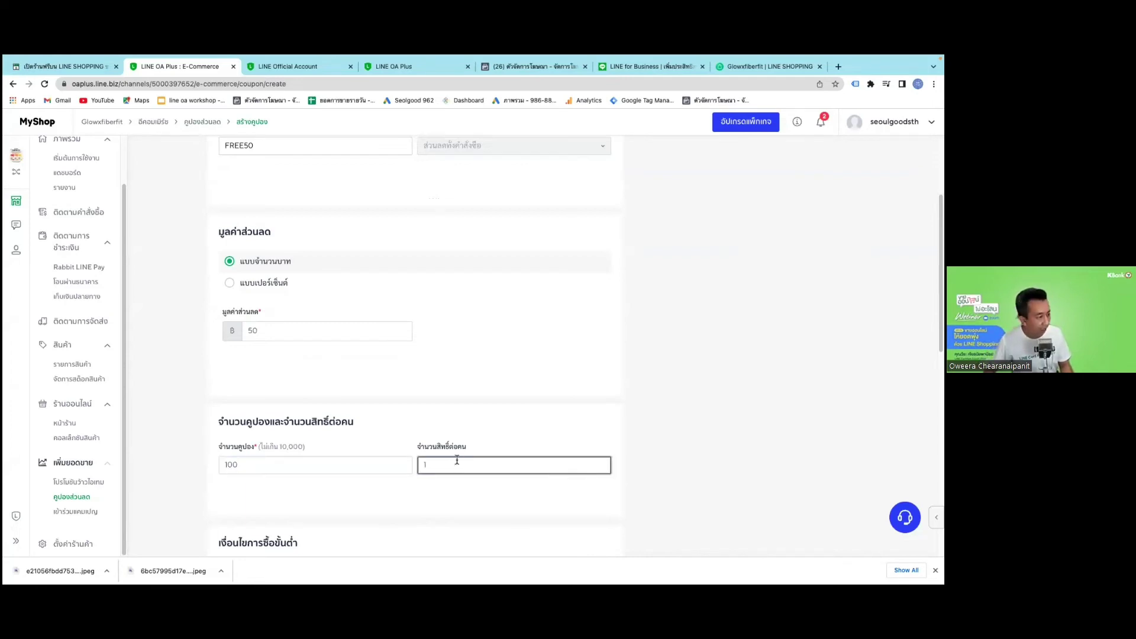
text(1)
scroll(447, 469, down, 3)
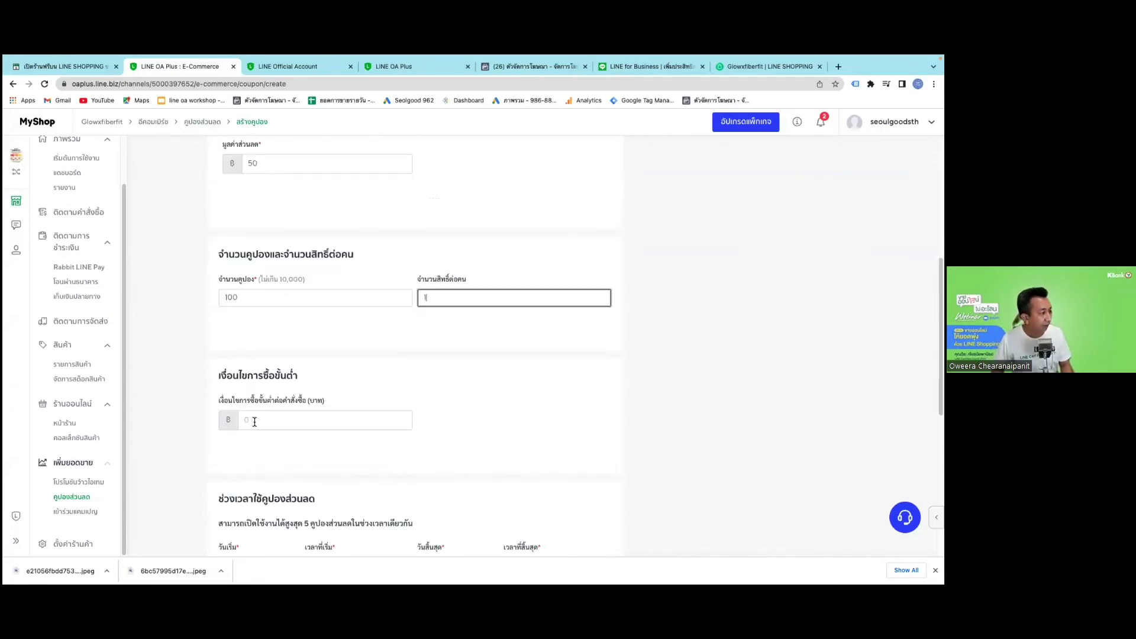
click(255, 421)
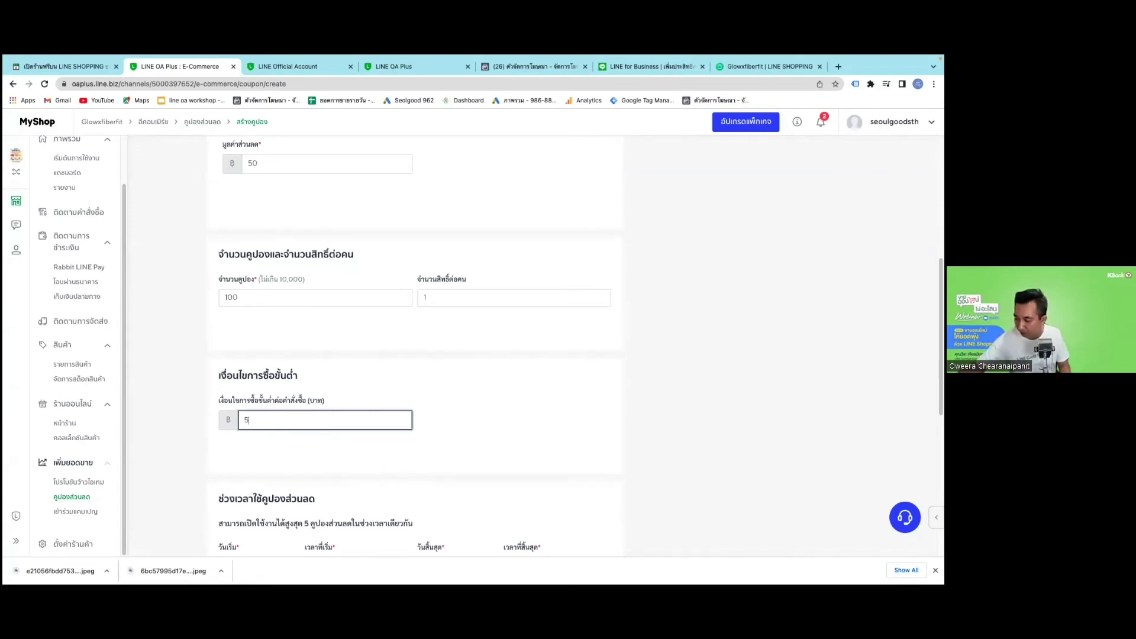
text(5000)
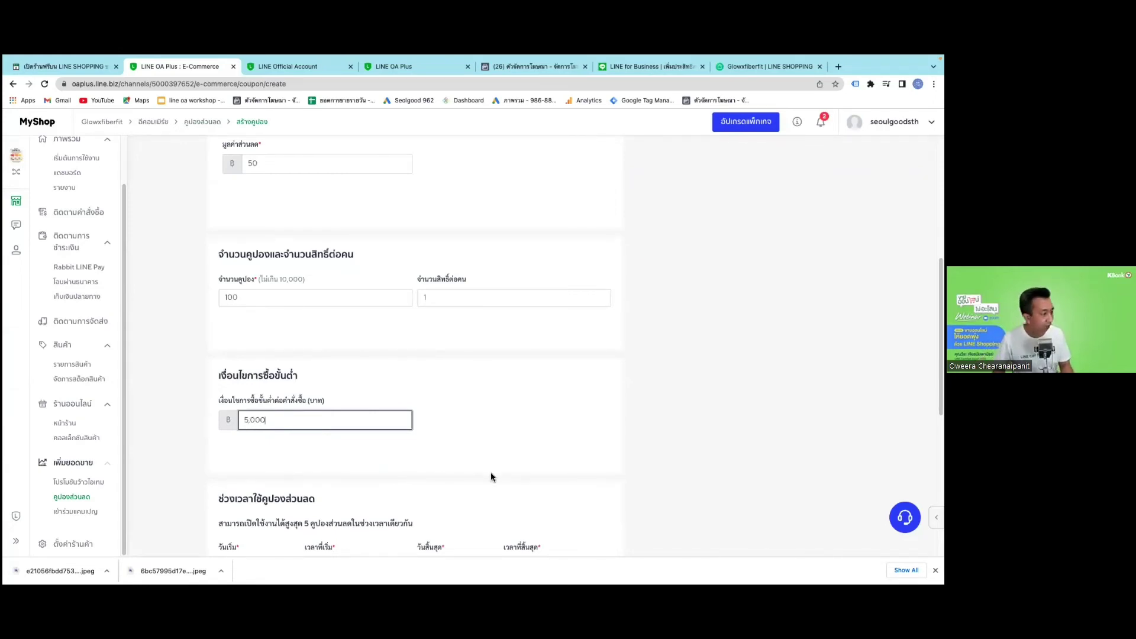
click(491, 472)
scroll(491, 472, down, 2)
scroll(467, 478, down, 1)
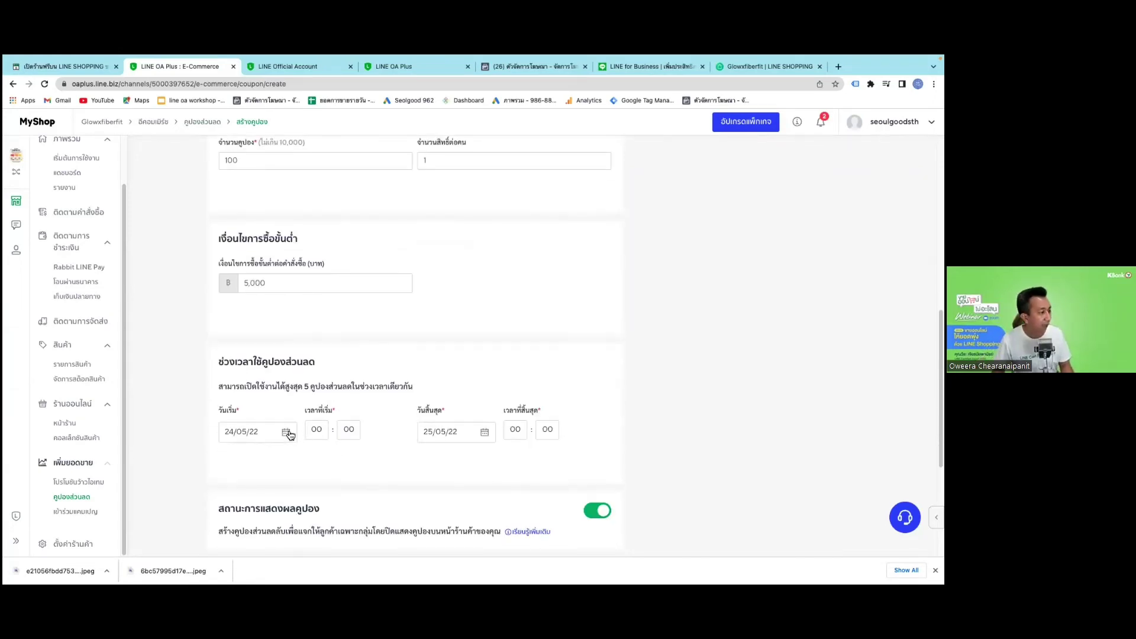
Set the coupon end date to 31 May 2022.
click(493, 434)
click(495, 456)
scroll(503, 468, down, 1)
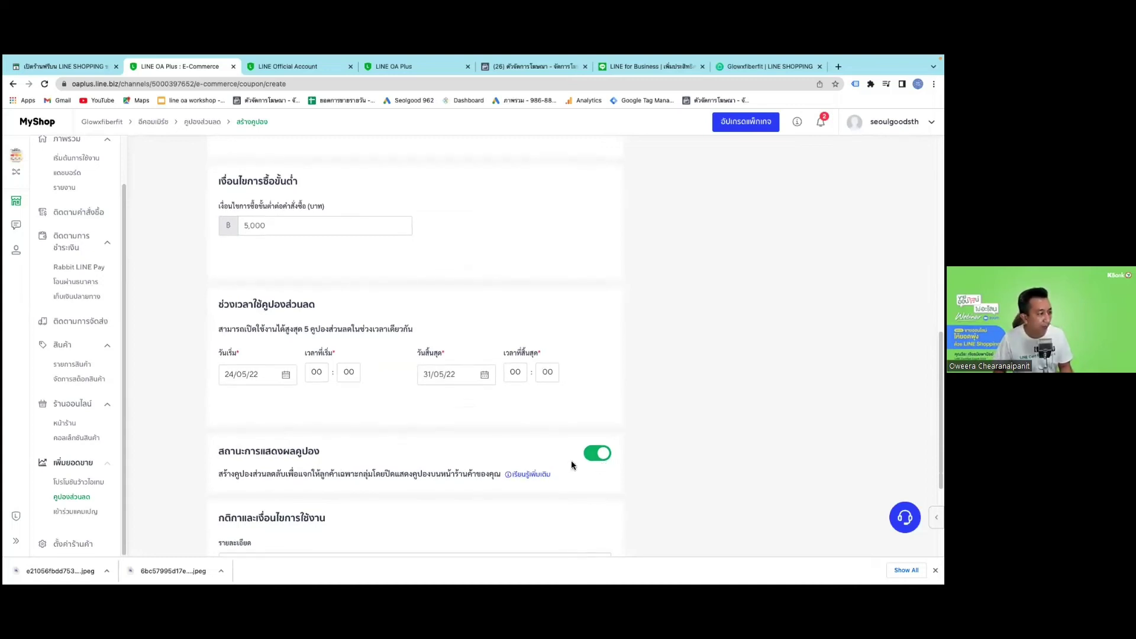
scroll(248, 483, down, 1)
scroll(249, 482, down, 2)
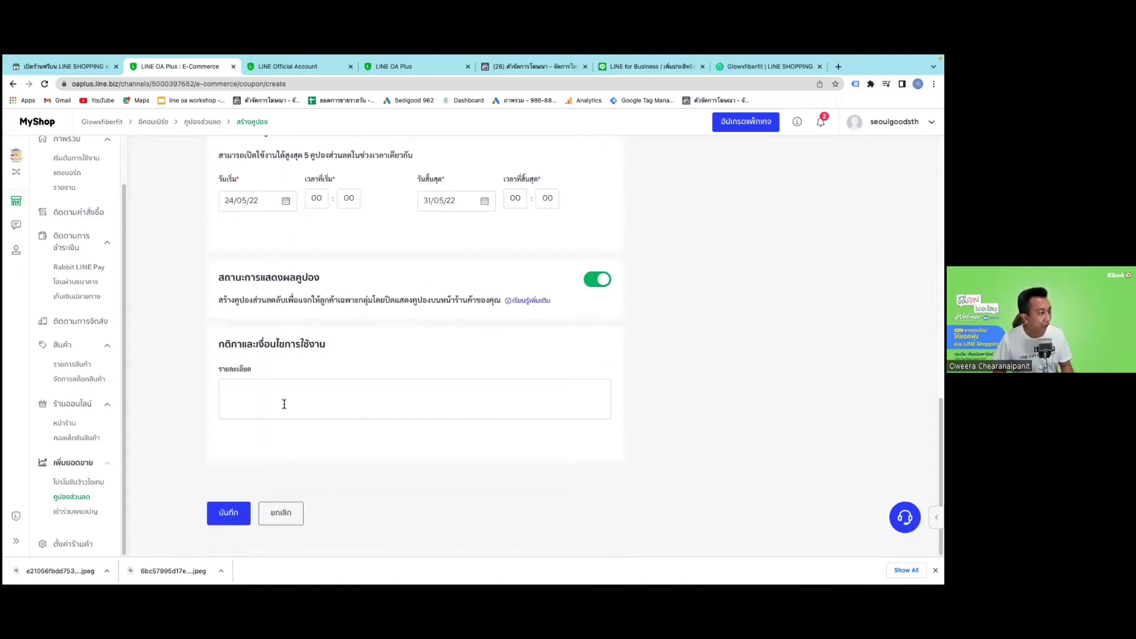
Enter the terms 'ลด500บาทเมื่อซื้อครั้งแรก' and save the FREE50 coupon.
click(284, 404)
text(g.)
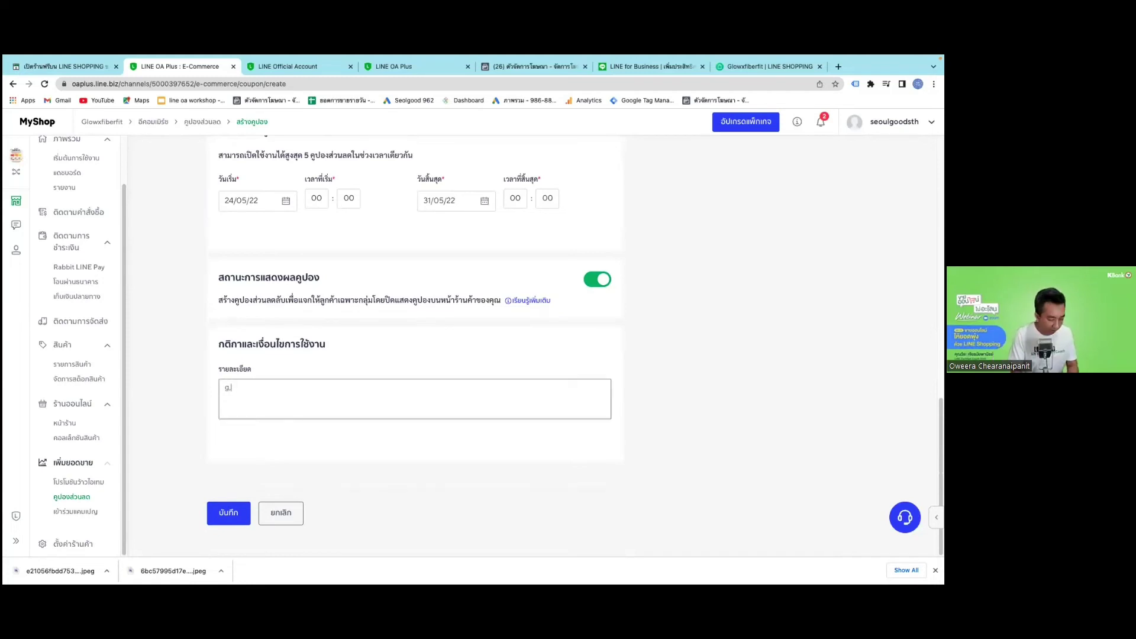
scroll(271, 399, up, 6)
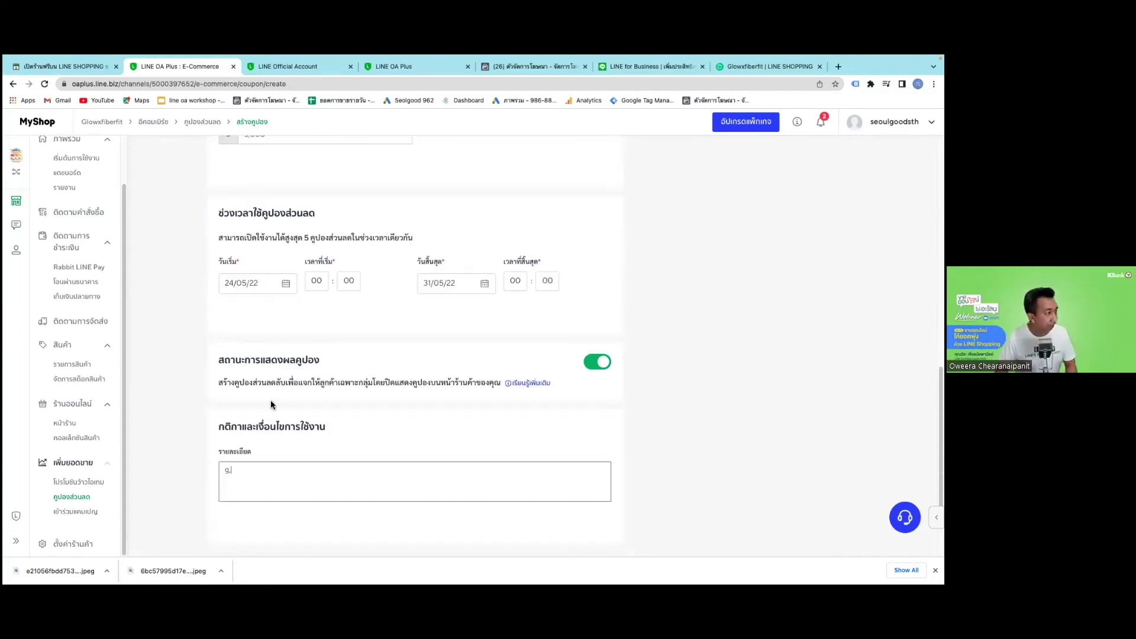
scroll(271, 400, up, 5)
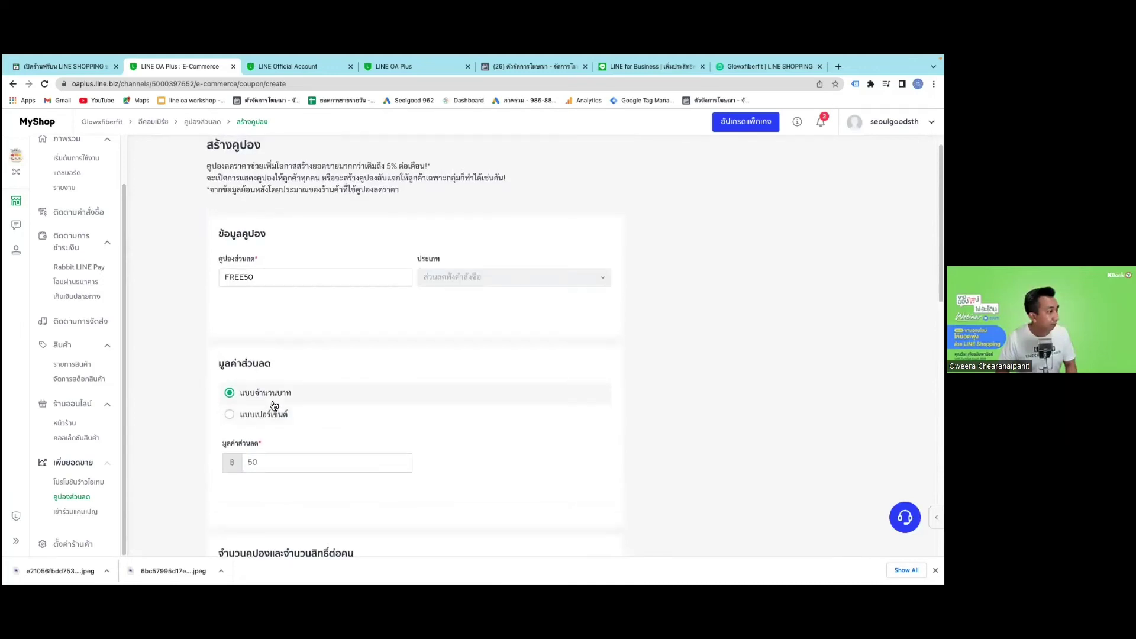
scroll(274, 405, down, 4)
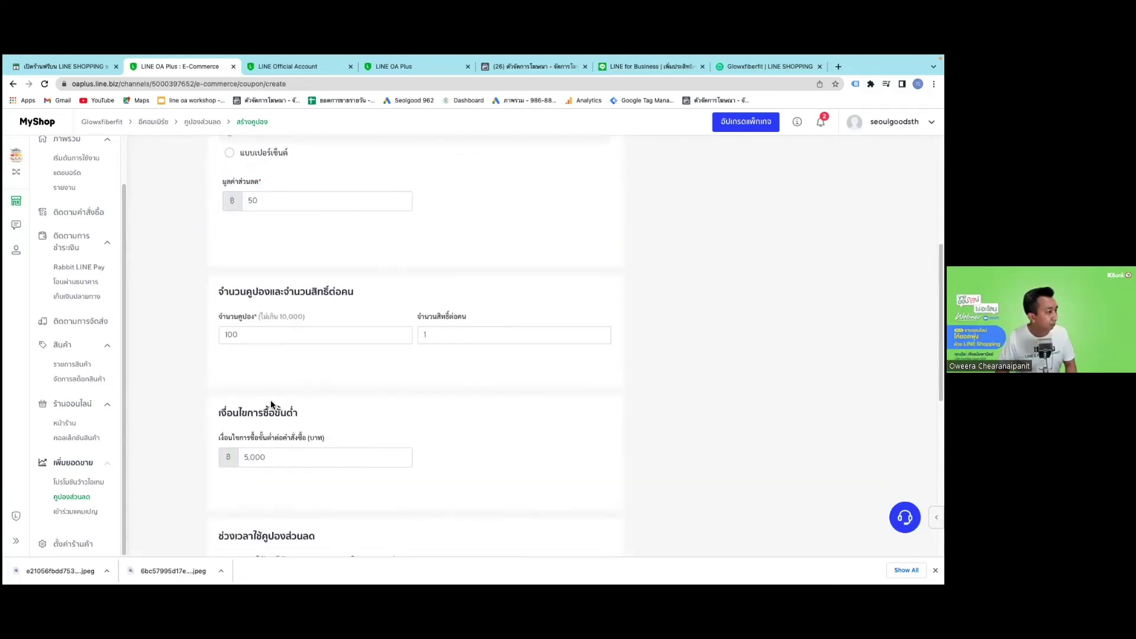
scroll(271, 400, down, 5)
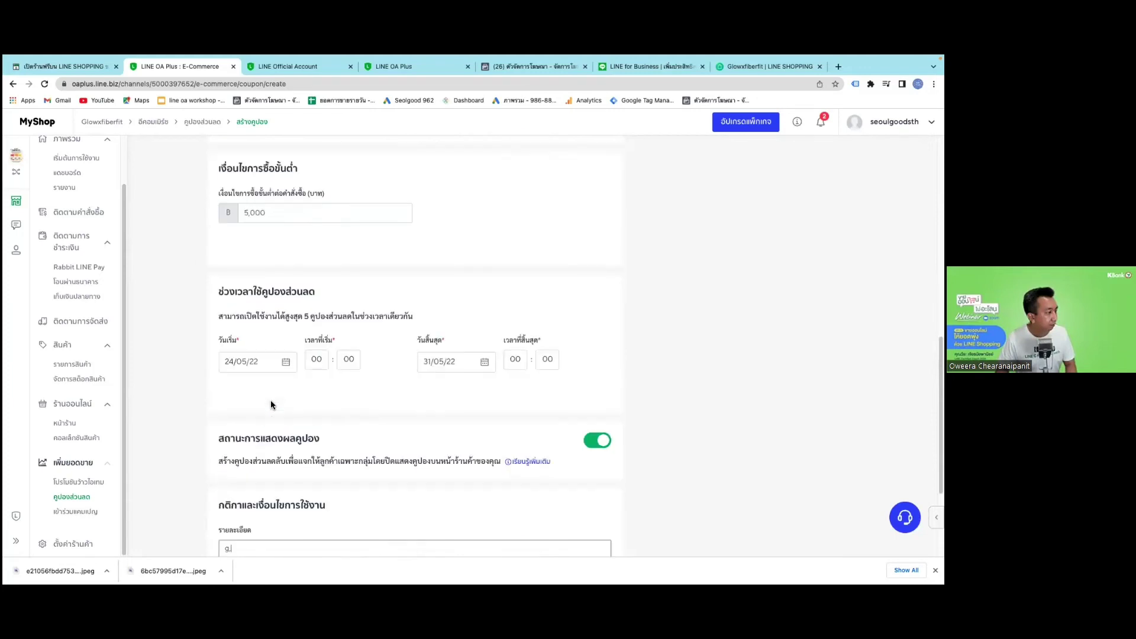
scroll(220, 393, down, 2)
click(225, 388)
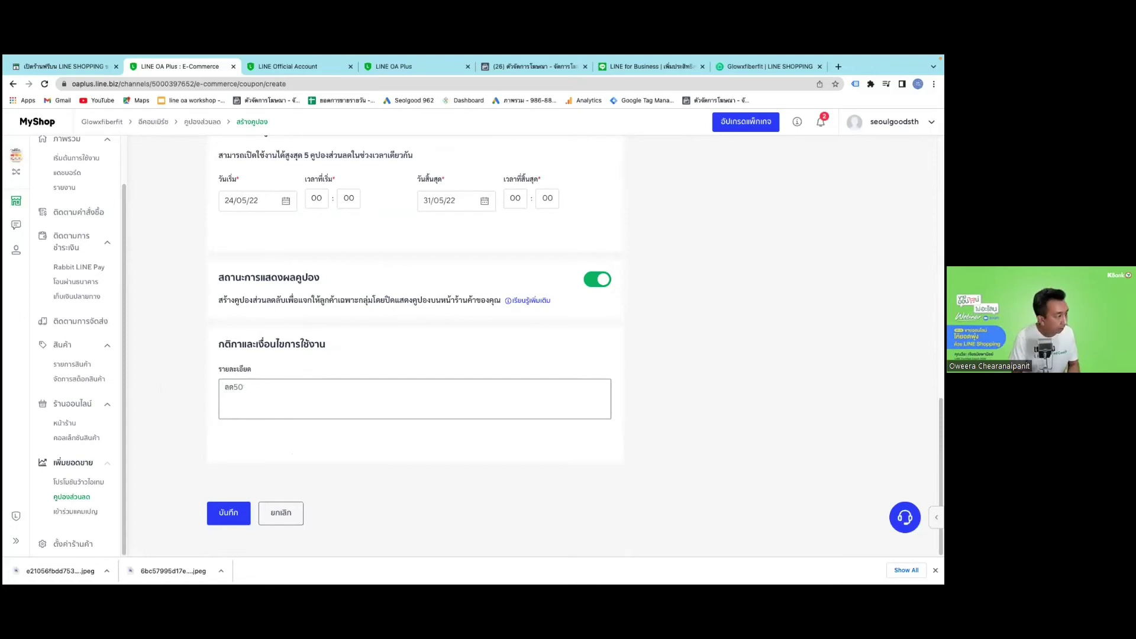
text(ลด500บาท)
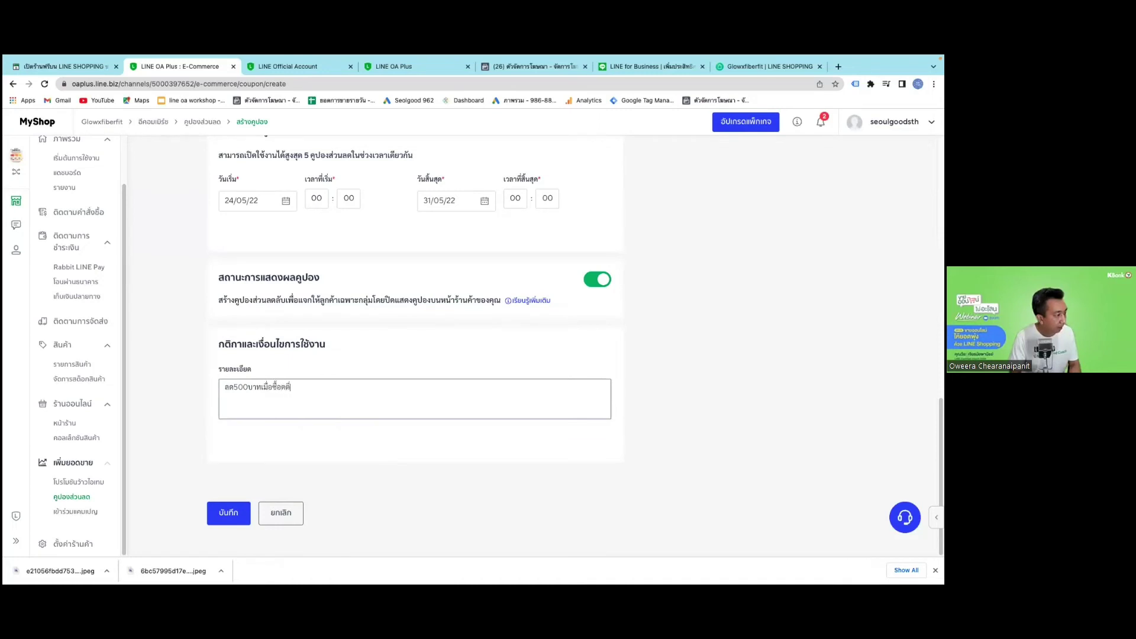
text(เมื่อซื้อคร)
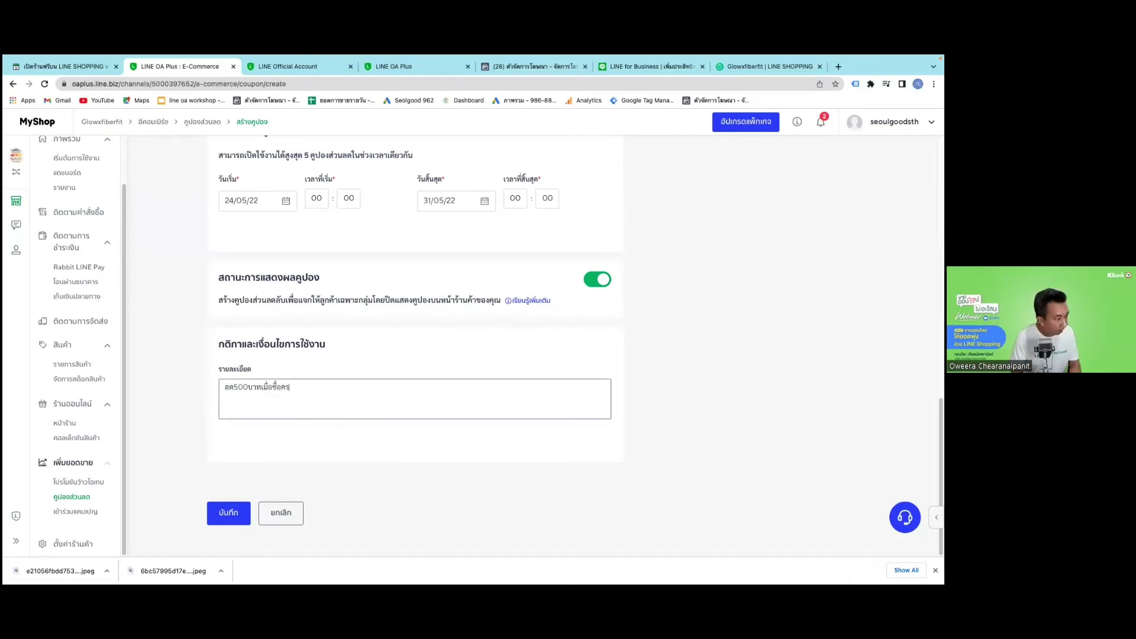
text(ั้งแรก)
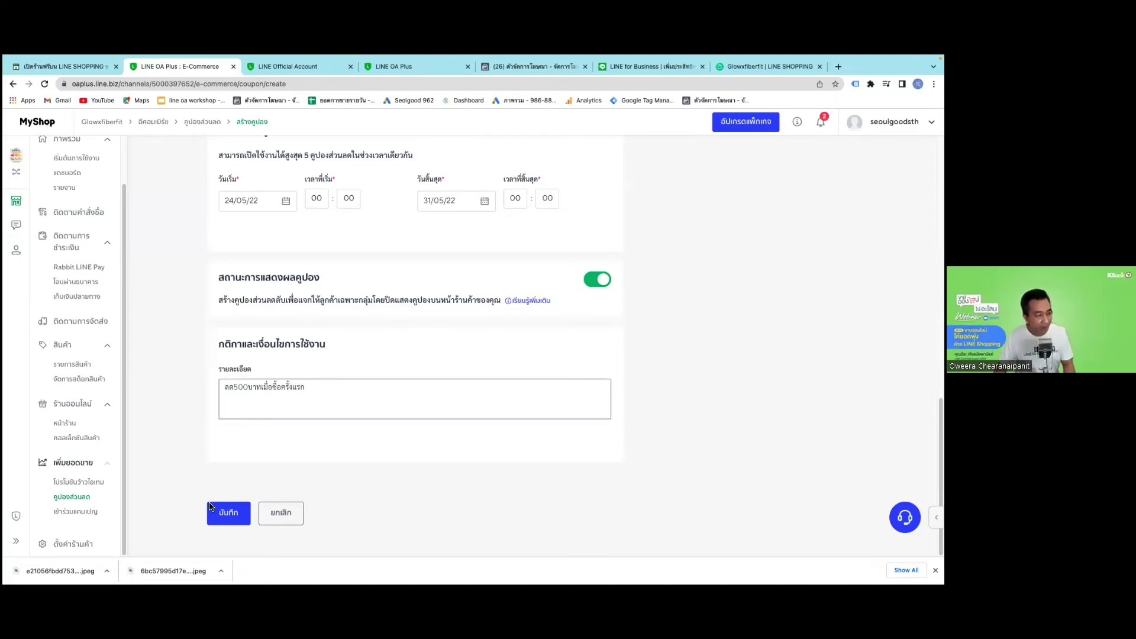
click(247, 513)
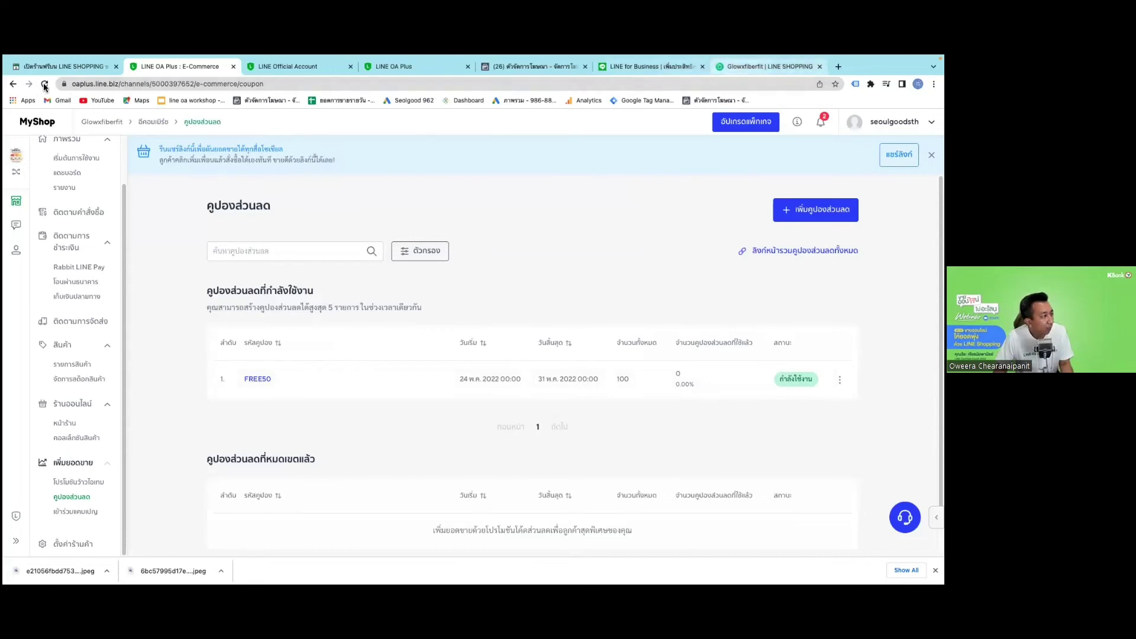
key(ctrl+6)
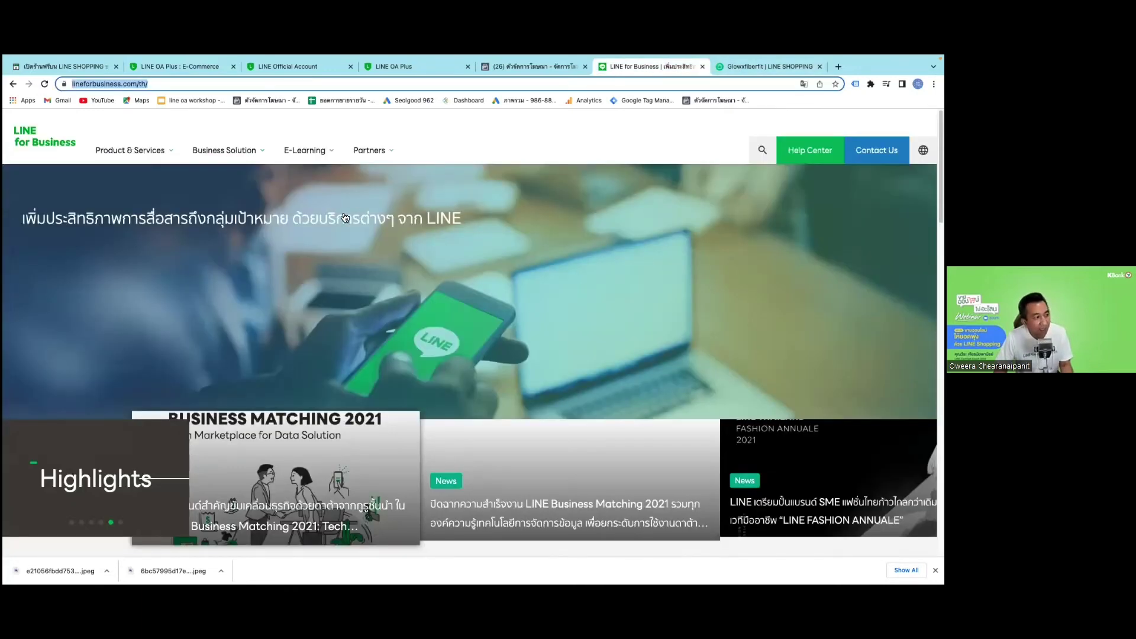
key(ctrl+7)
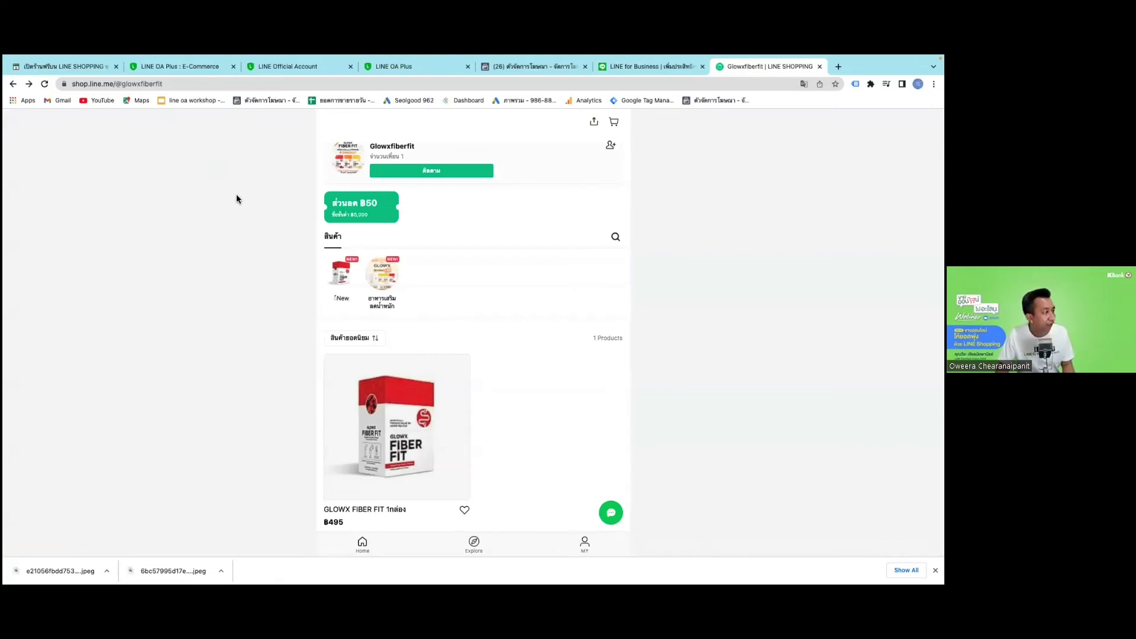
key(super+2)
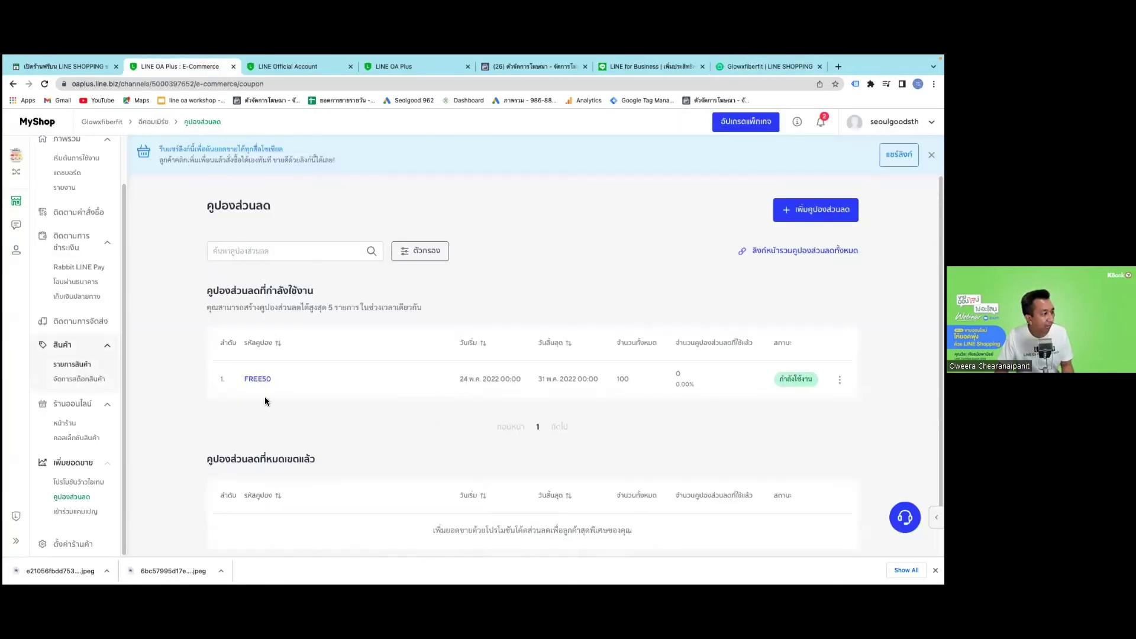
Open GLOWX FIBER FIT for editing and cancel an attempted description link.
click(305, 327)
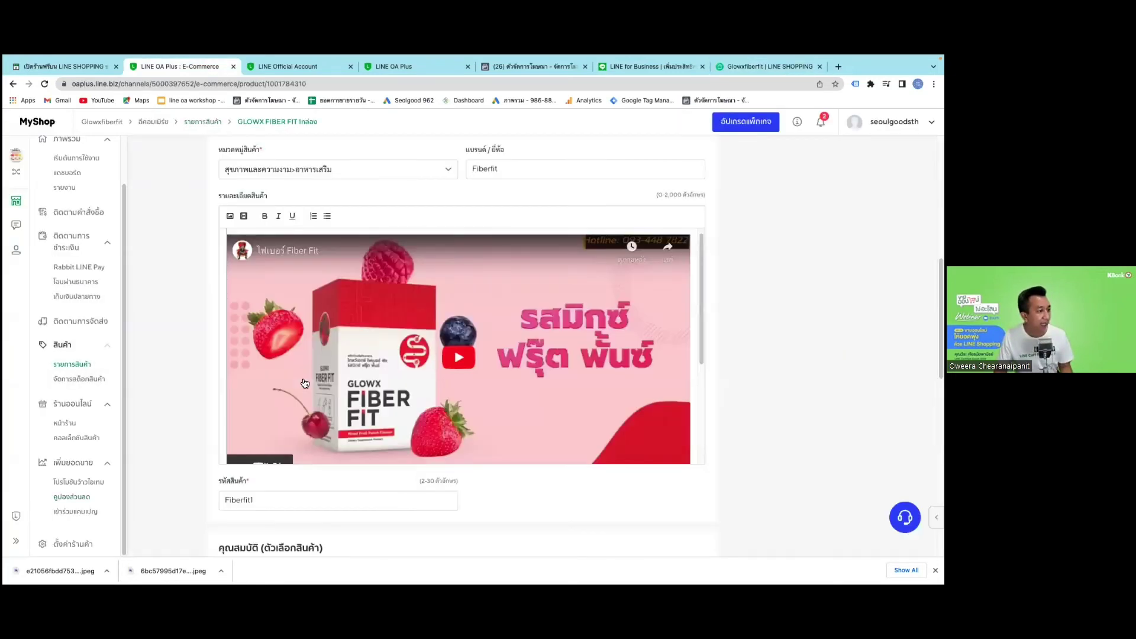
scroll(244, 243, down, 3)
click(244, 216)
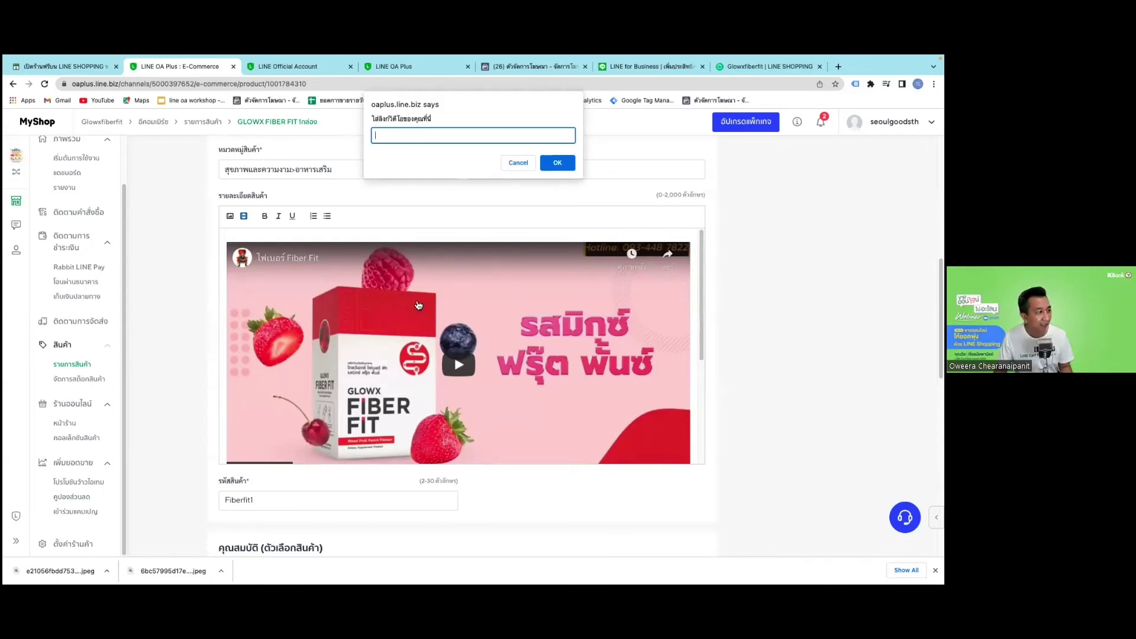
key(Escape)
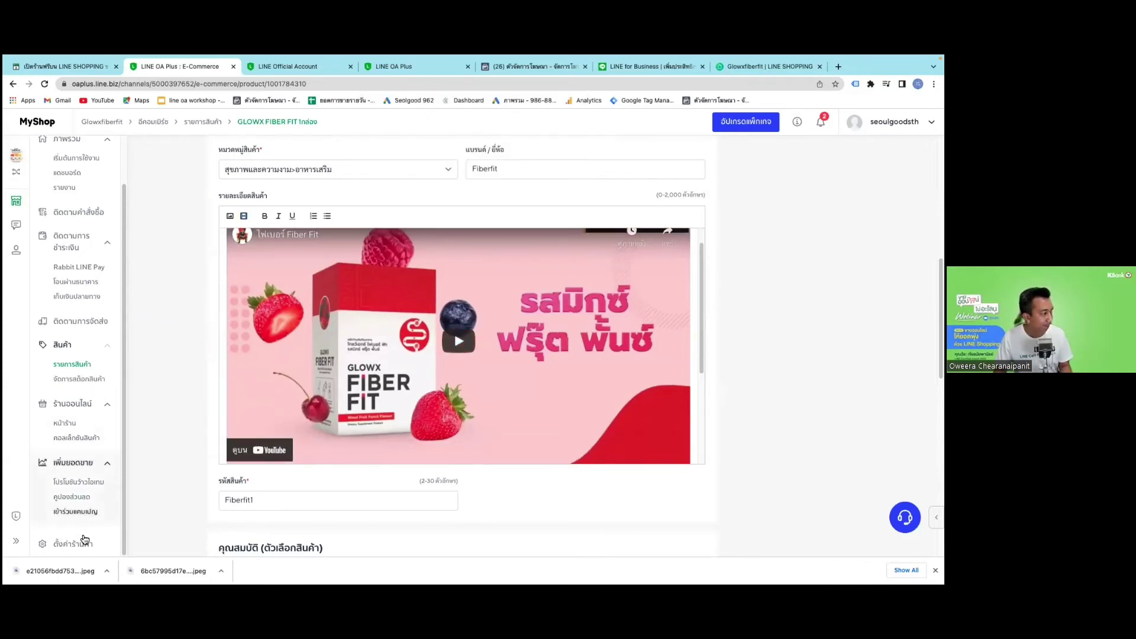
Return to the discount coupons page and open the เข้าร่วมแคมเปญ campaigns list.
click(74, 499)
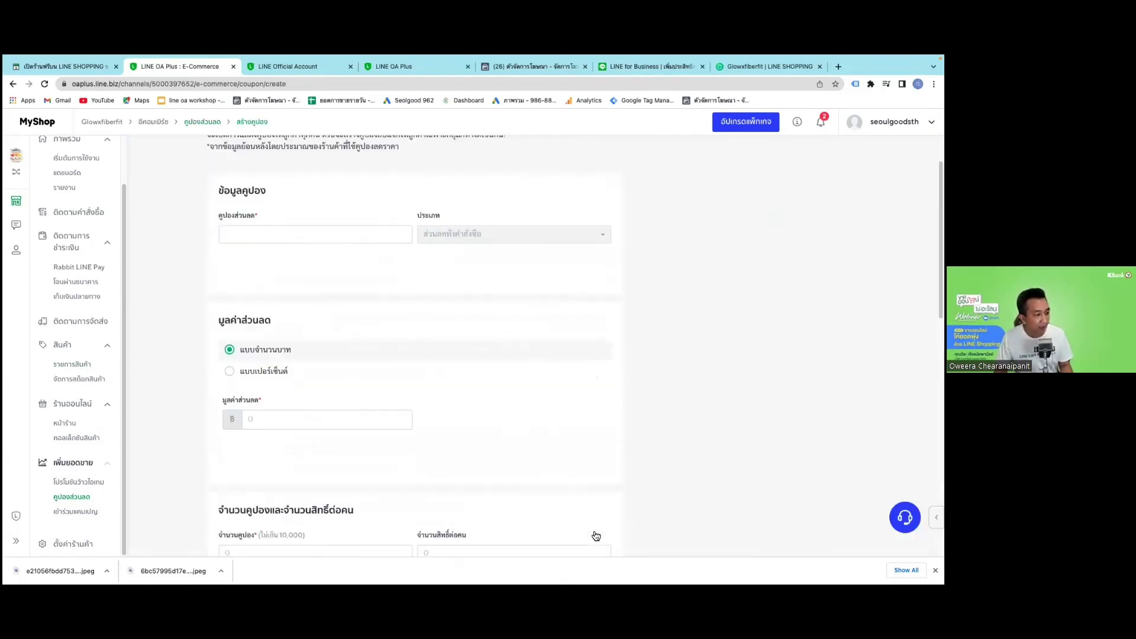
scroll(595, 536, down, 3)
scroll(596, 536, down, 3)
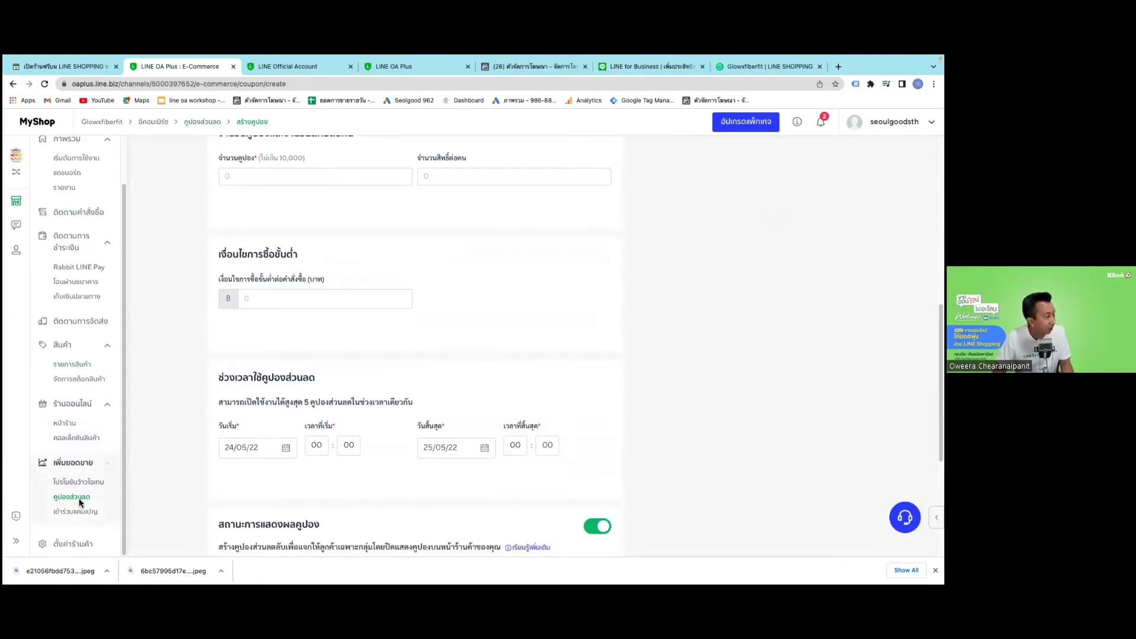
click(76, 512)
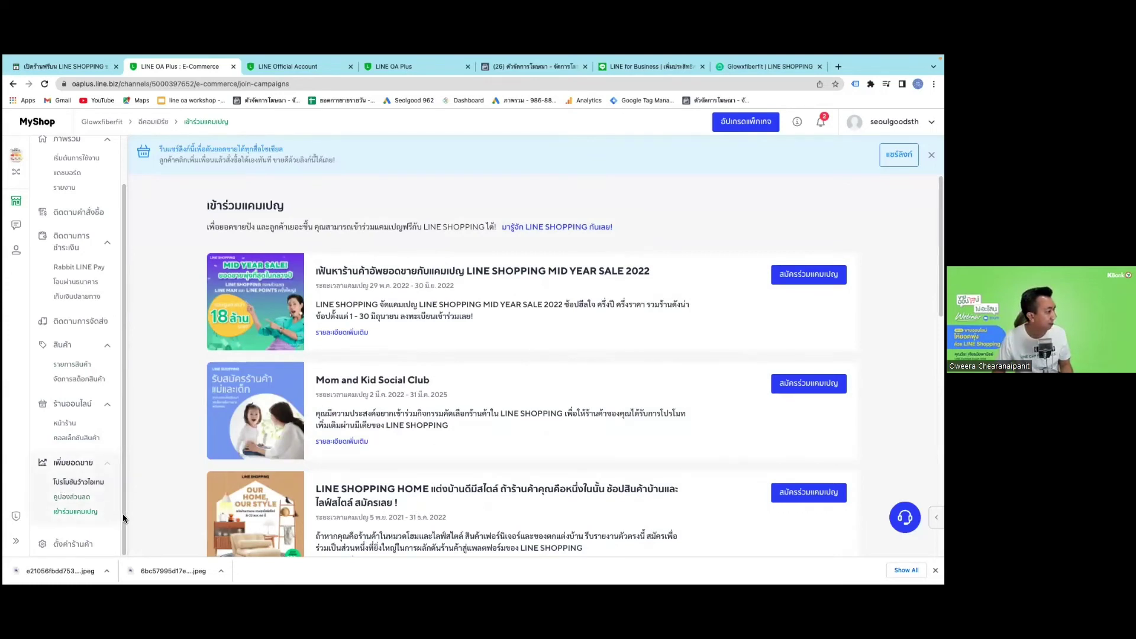
Open ตั้งค่าร้านค้า to see general, payment, shipping, order, notification and holiday settings.
click(90, 543)
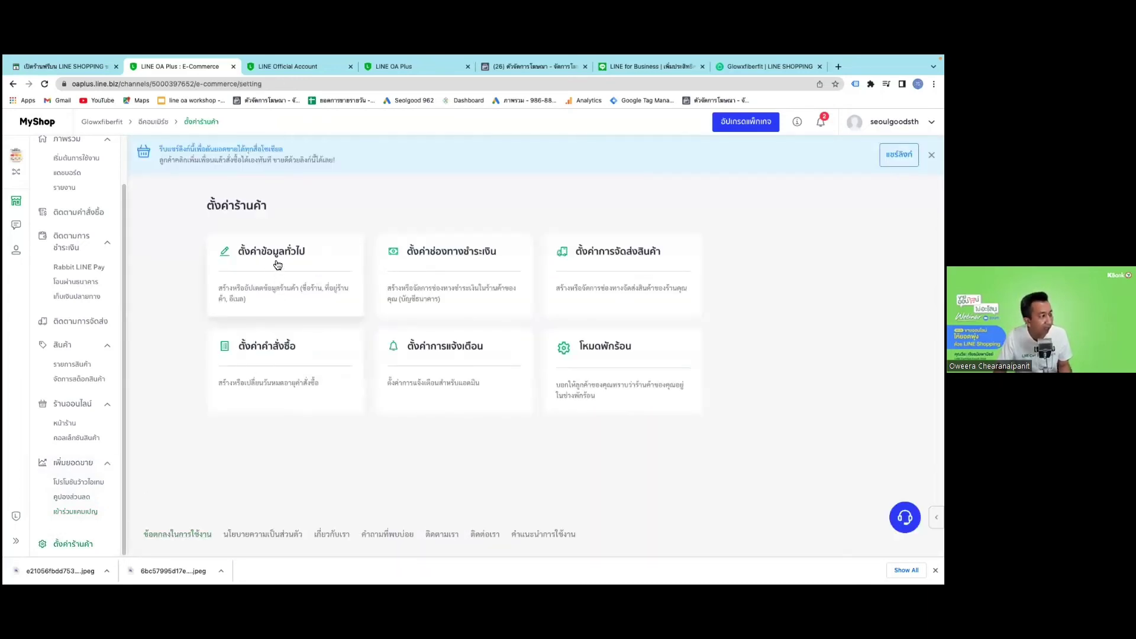
Check the payment channel settings and the add-bank-account chooser, then return to the presentation slides.
click(463, 255)
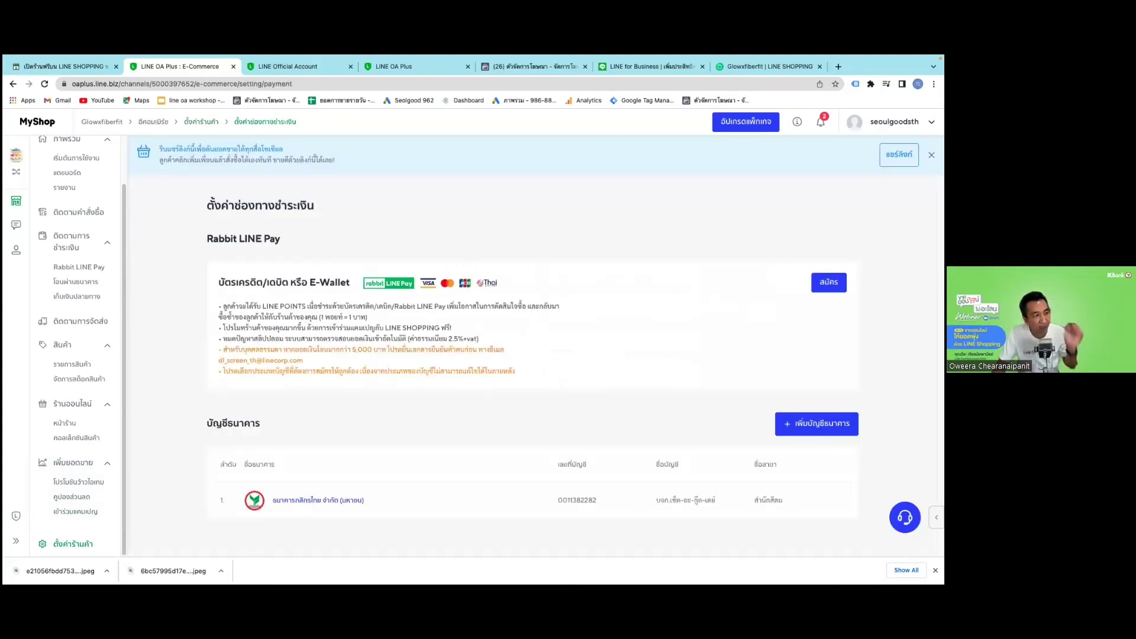
click(828, 282)
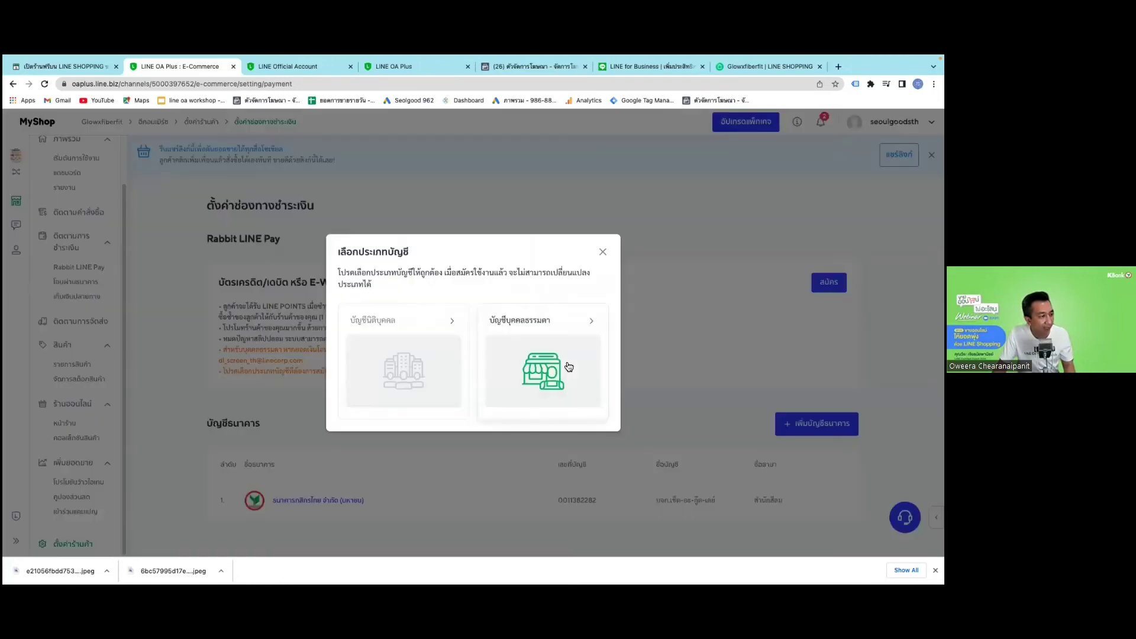
click(602, 252)
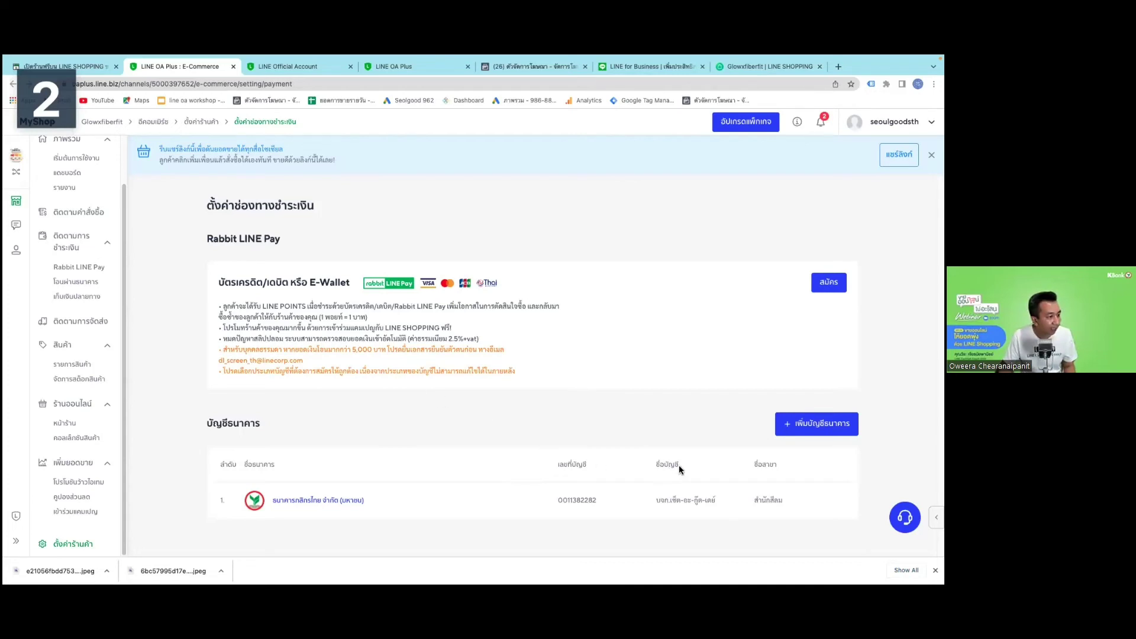
key(super+Tab)
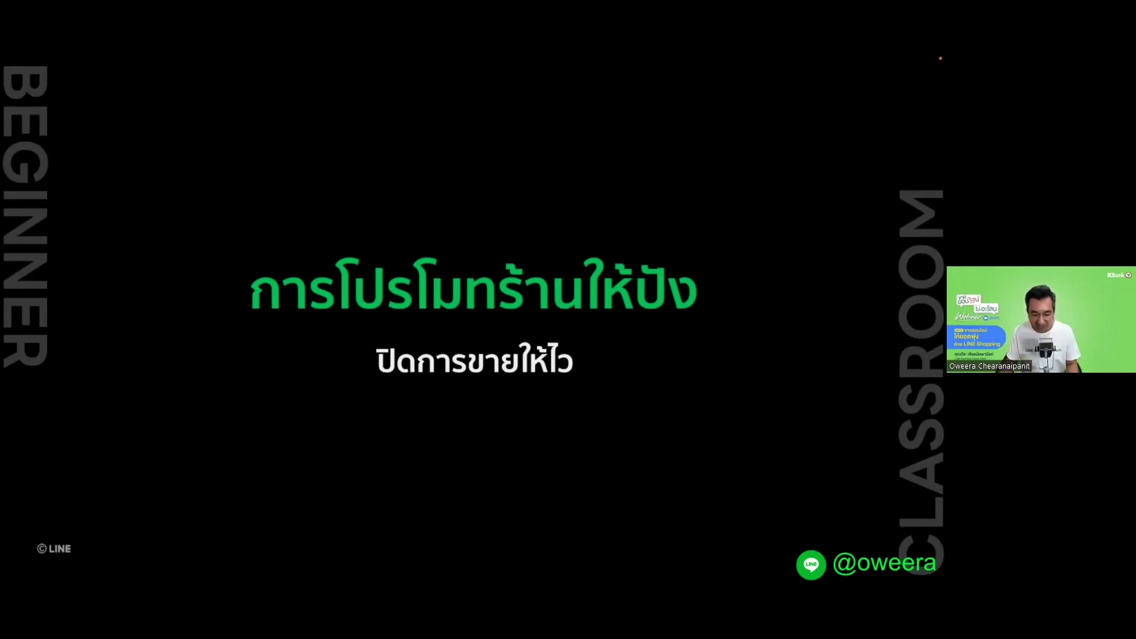
Advance to the 'สร้างลิงก์มหาลาภ เพื่อนำไปแจก' slide about creating the LINE SHOPPING store link.
mouse_move(370, 565)
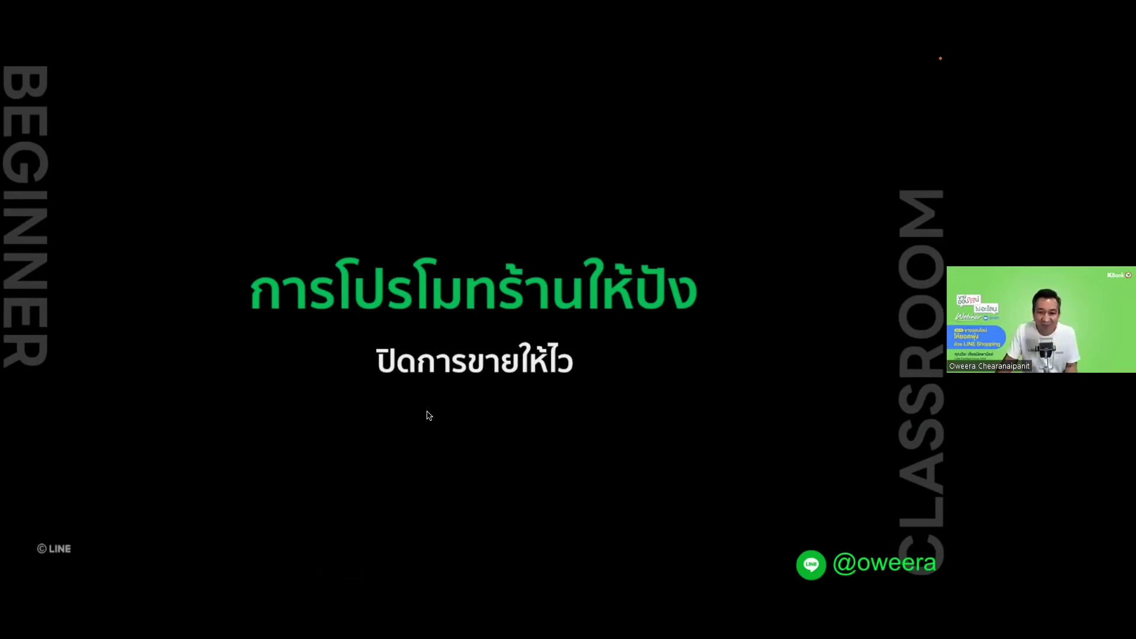
key(Right)
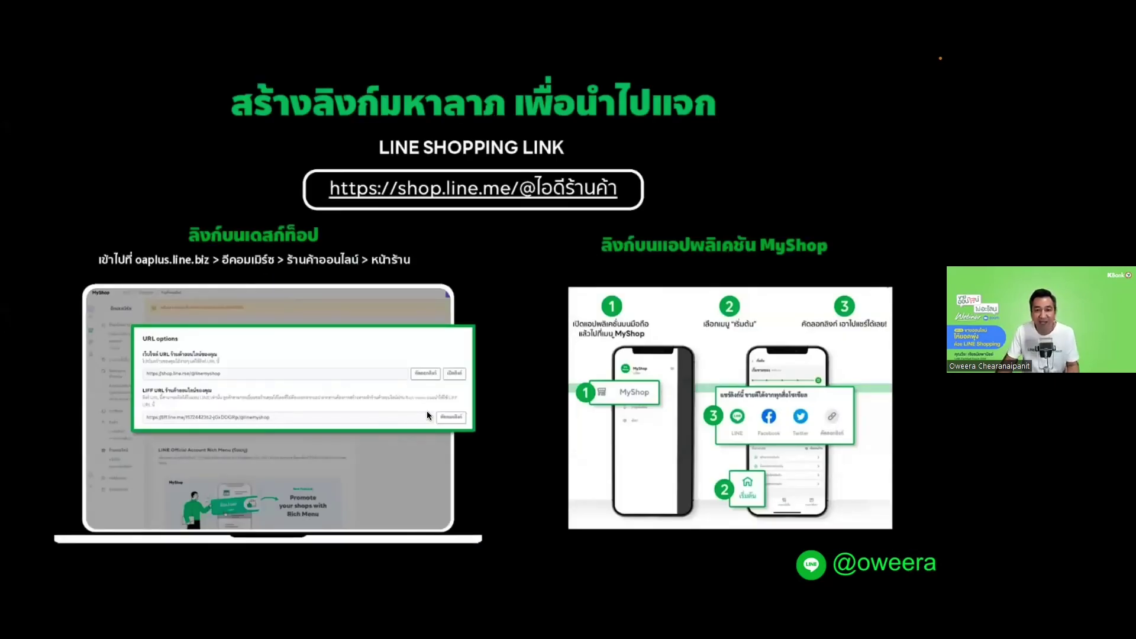